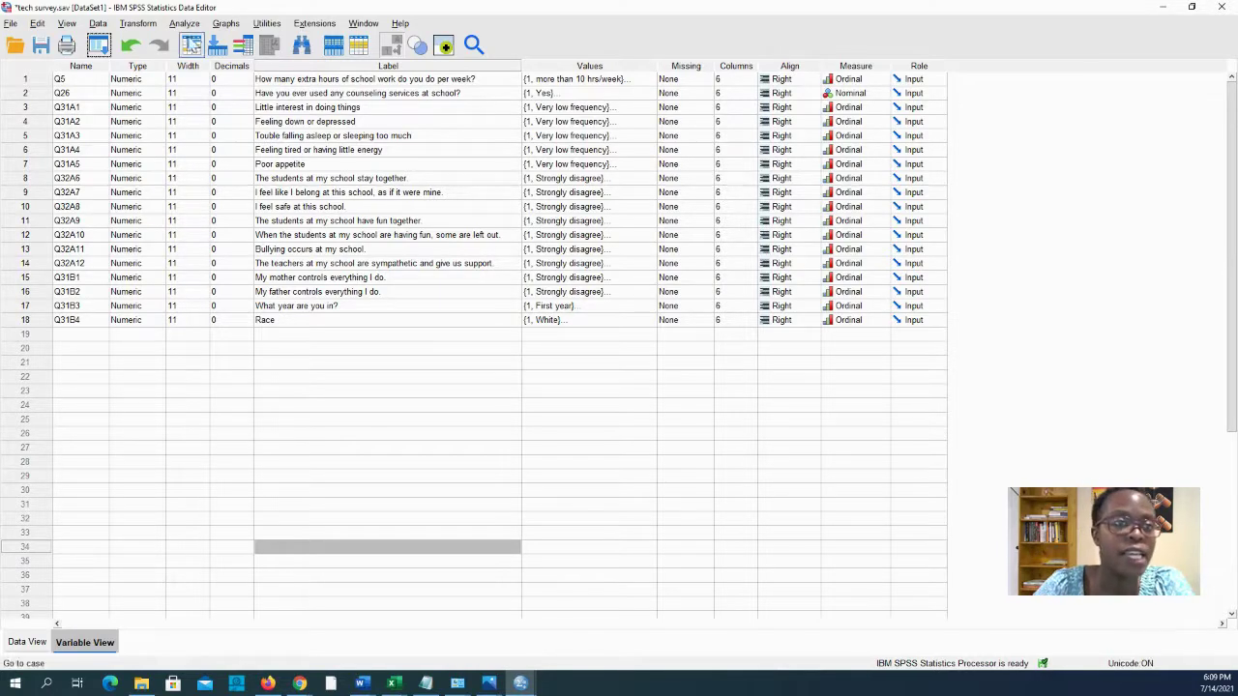
Open Compute Variable and name the target variable SUM_Sense_of_belonging
{"action": "left_click", "coordinate": [138, 24]}
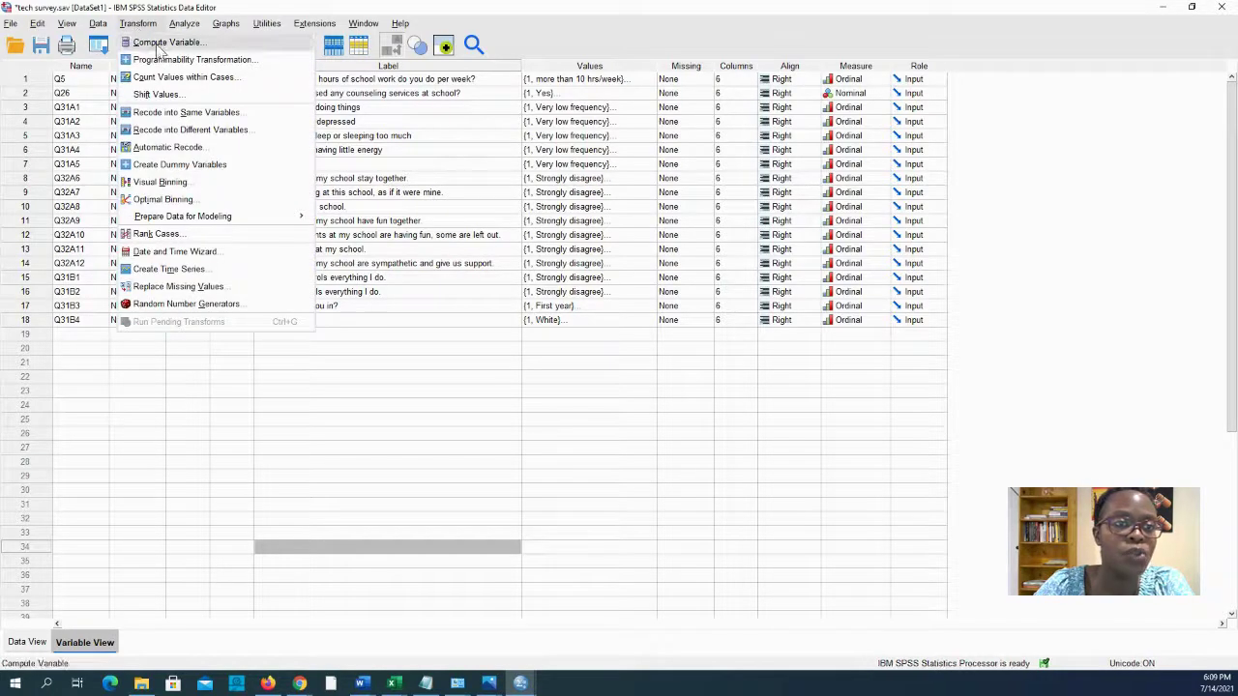
{"action": "left_click", "coordinate": [145, 44]}
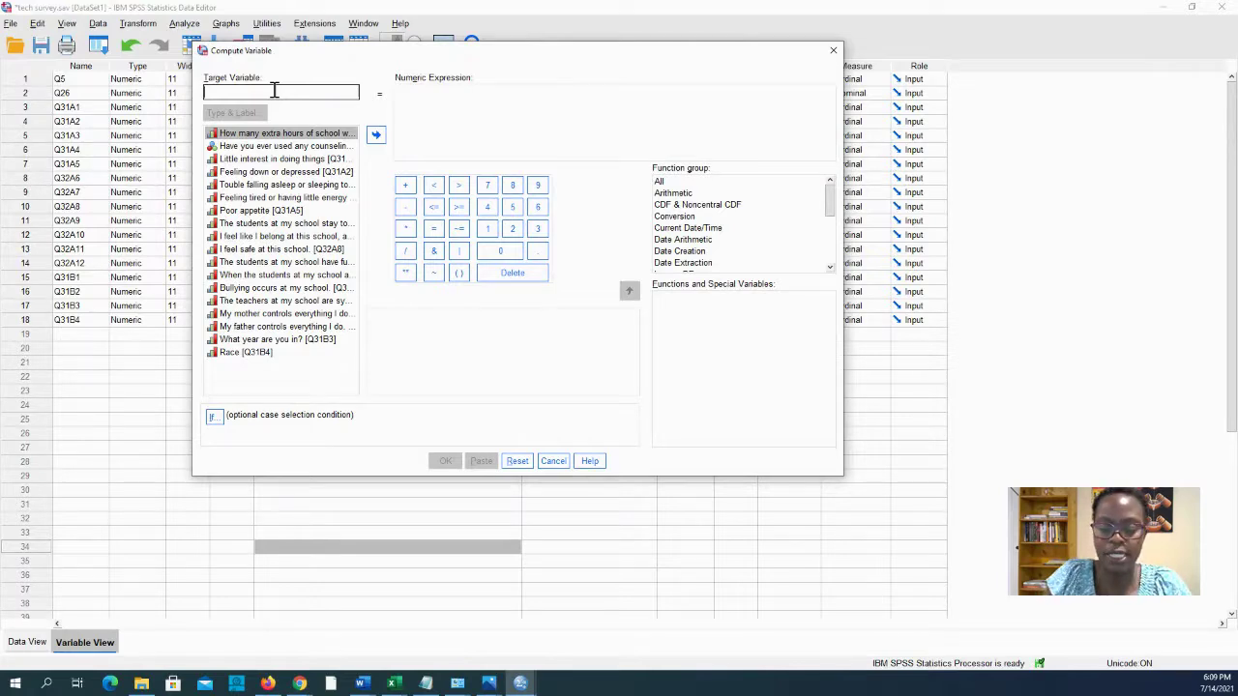
{"action": "type", "text": "SUM_Sense_of_belonging"}
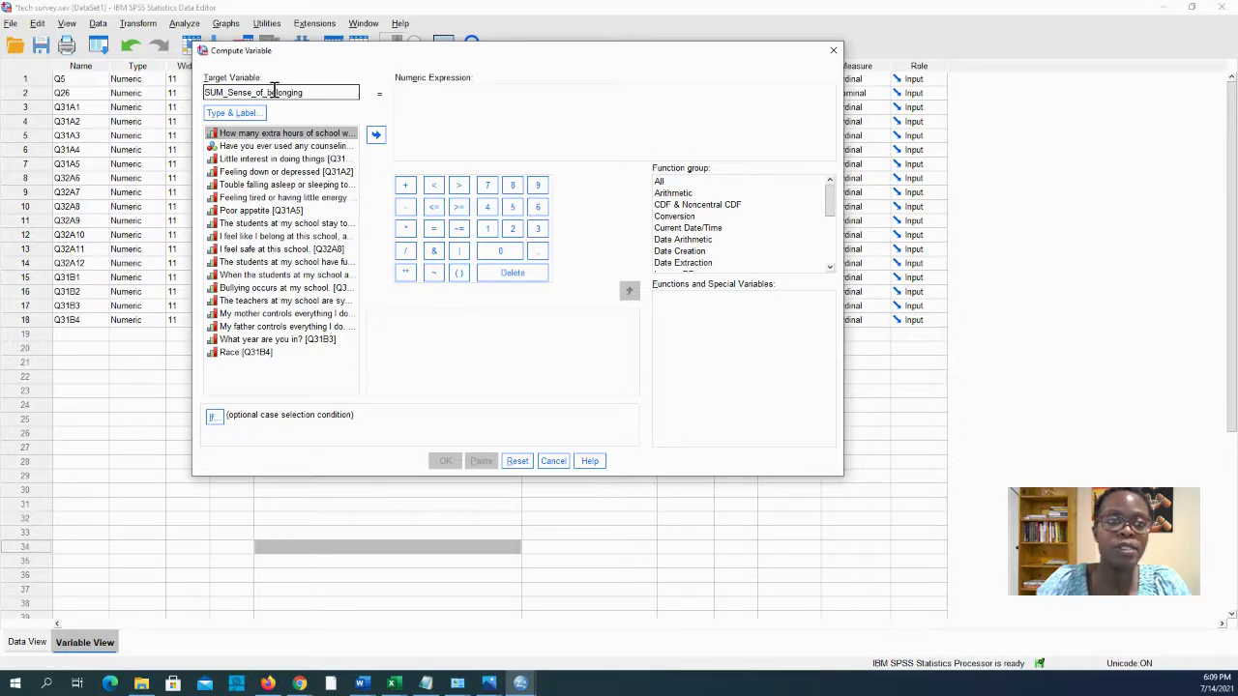
{"action": "left_click_drag", "start_coordinate": [342, 56], "coordinate": [657, 146]}
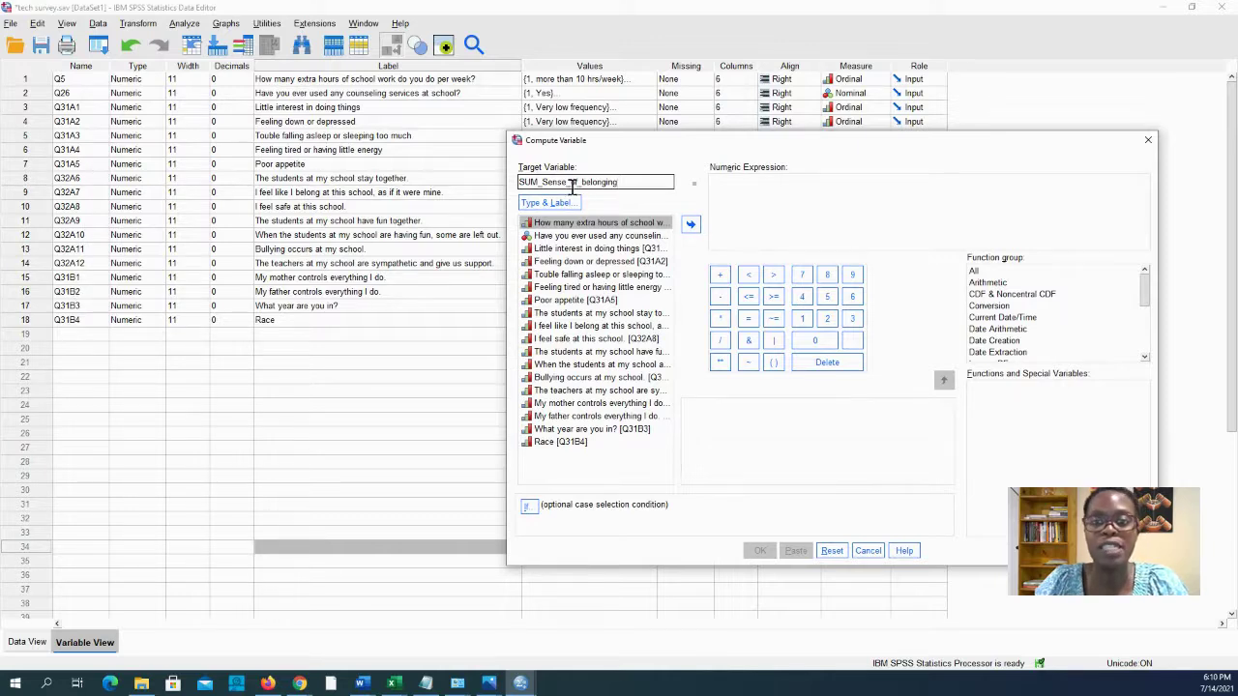
{"action": "left_click_drag", "start_coordinate": [643, 145], "coordinate": [497, 130]}
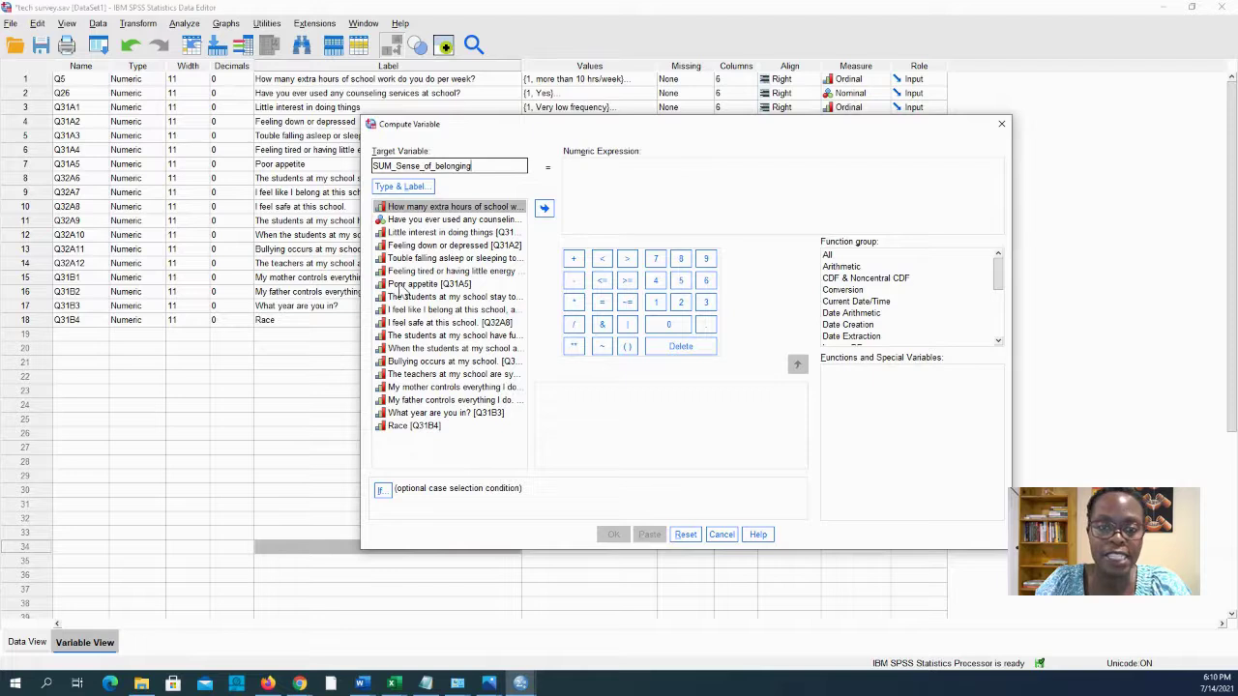
{"action": "left_click_drag", "start_coordinate": [361, 117], "coordinate": [303, 83]}
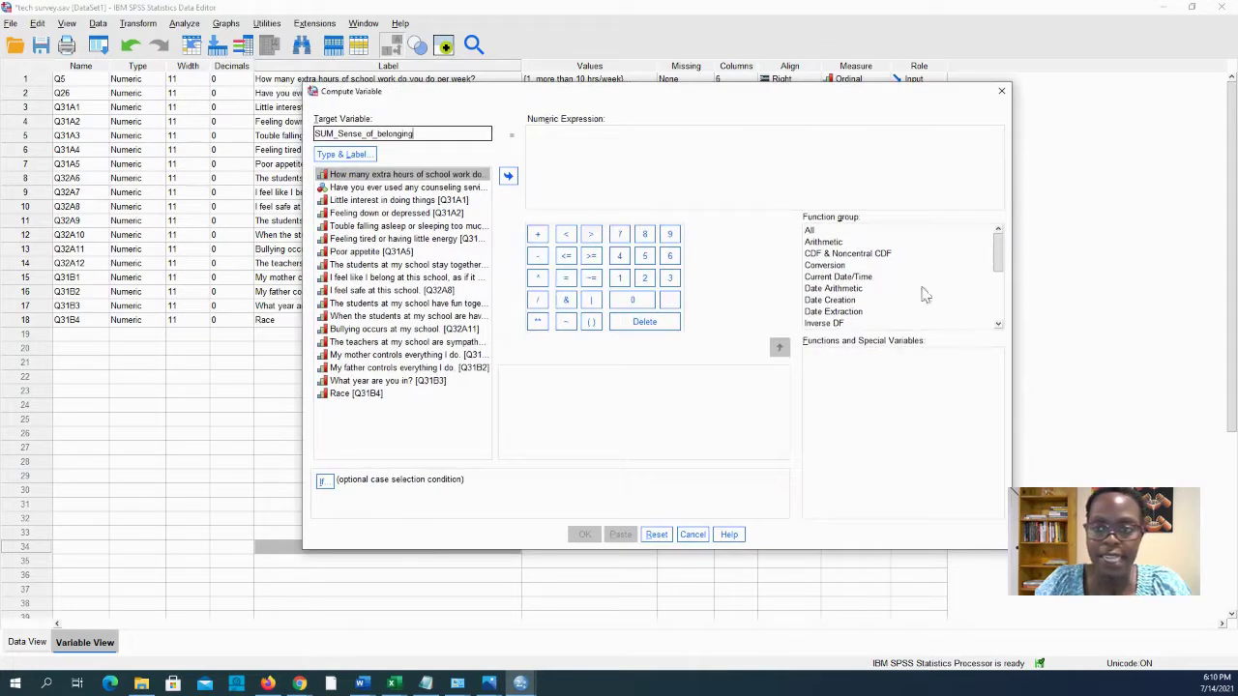
Insert the Sum function from the All group, leaving SUM(?,?) with its placeholders selected
{"action": "left_click", "coordinate": [838, 234]}
{"action": "scroll", "coordinate": [857, 401], "scroll_direction": "down", "scroll_amount": 15}
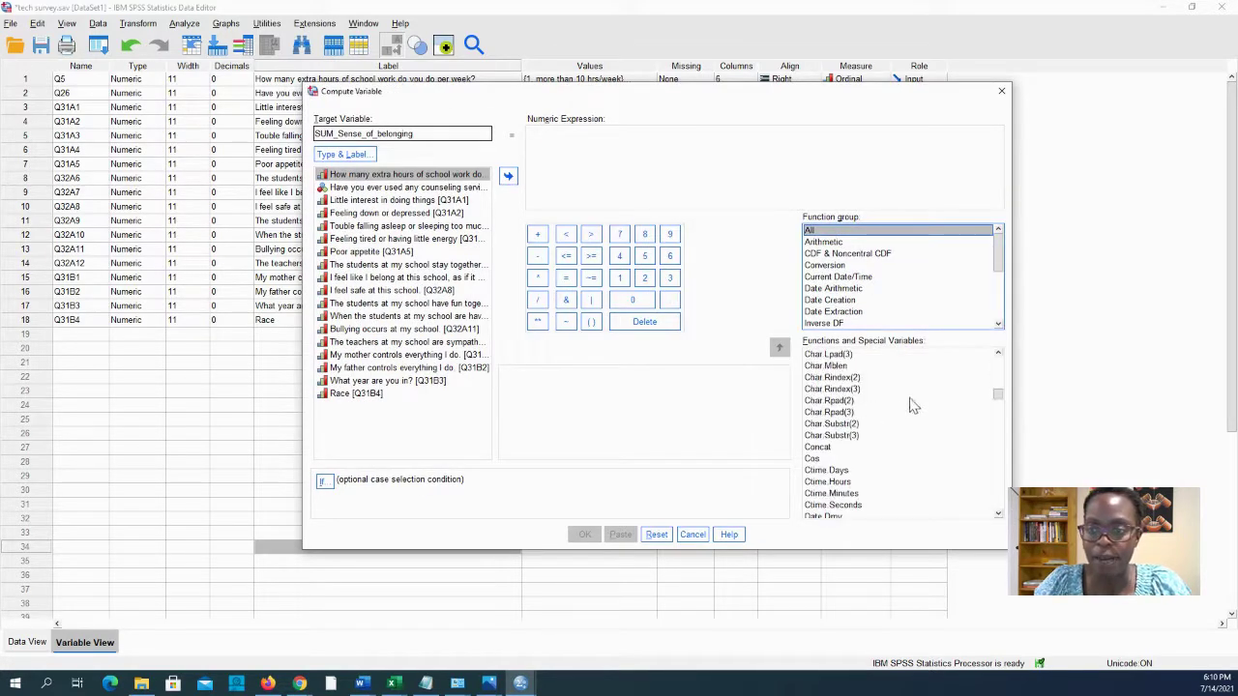
{"action": "left_click_drag", "start_coordinate": [998, 394], "coordinate": [1009, 494]}
{"action": "left_click", "coordinate": [818, 498]}
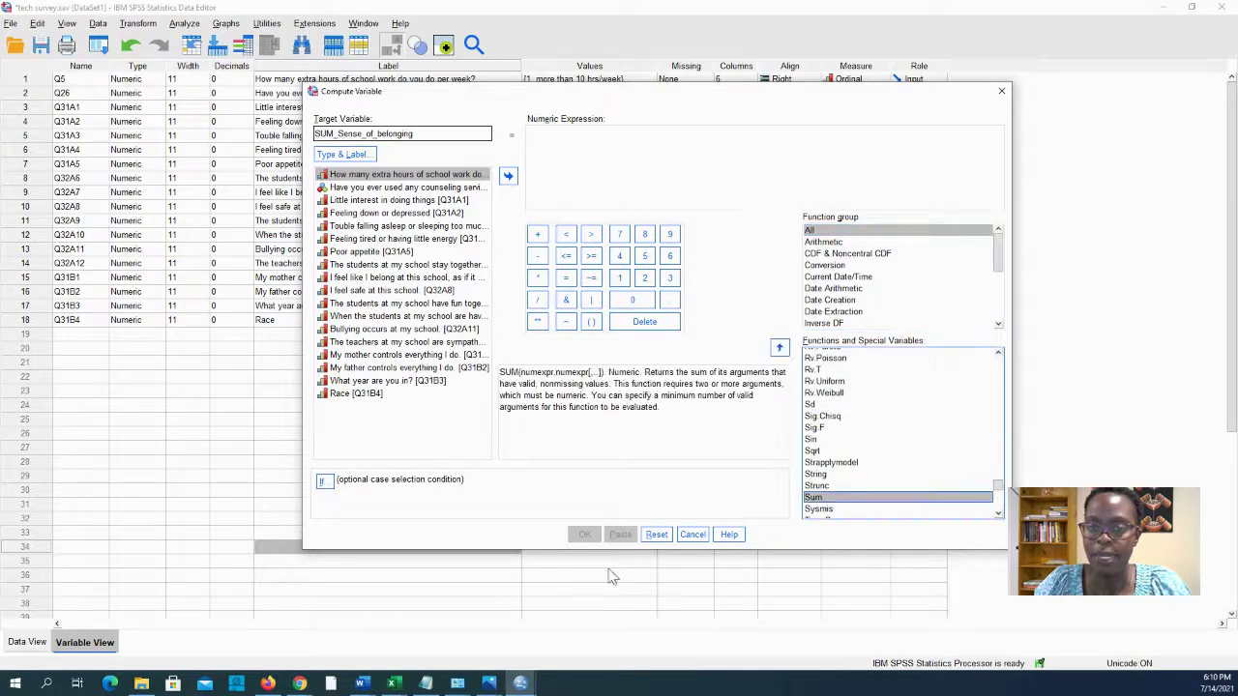
{"action": "double_click", "coordinate": [820, 498]}
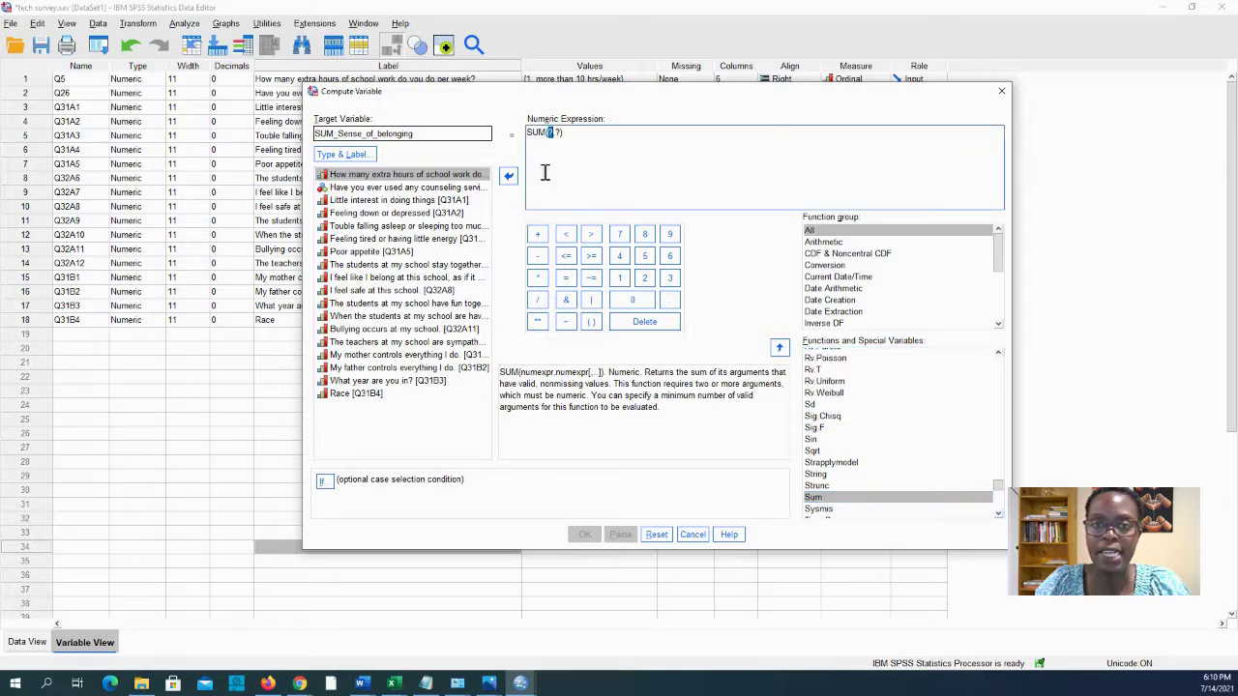
{"action": "left_click_drag", "start_coordinate": [548, 135], "coordinate": [559, 134]}
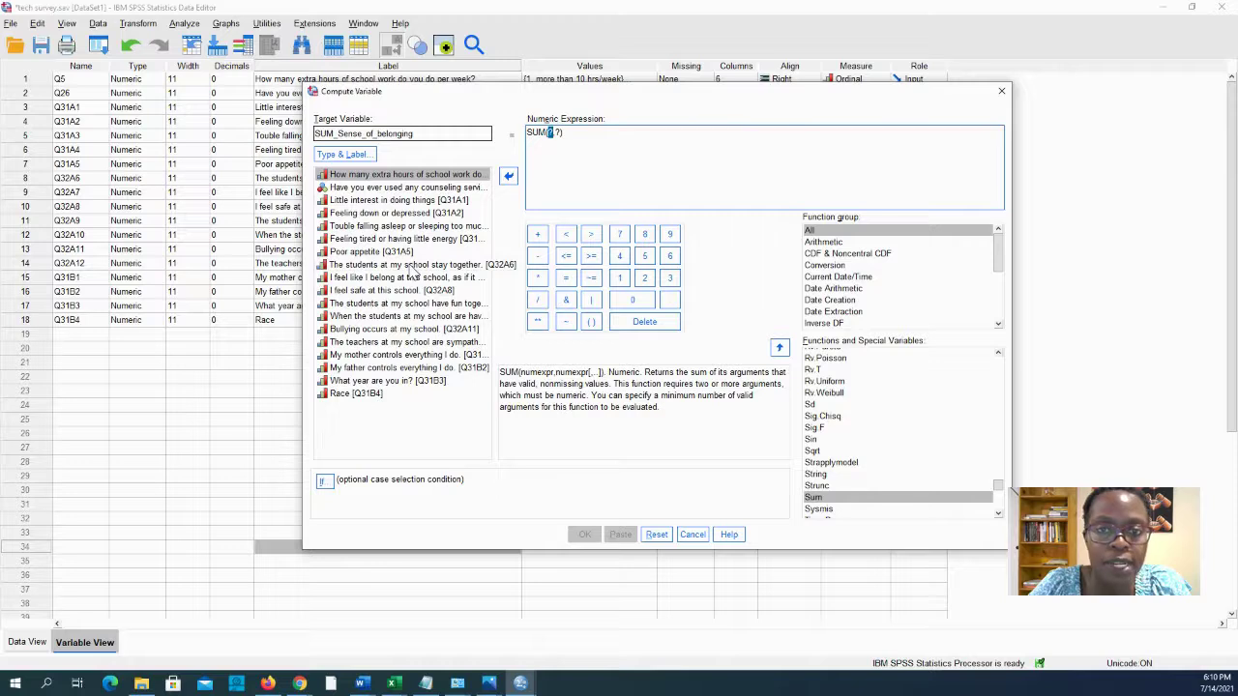
Add items Q32A6 through Q32A12 into the SUM expression
{"action": "double_click", "coordinate": [411, 268]}
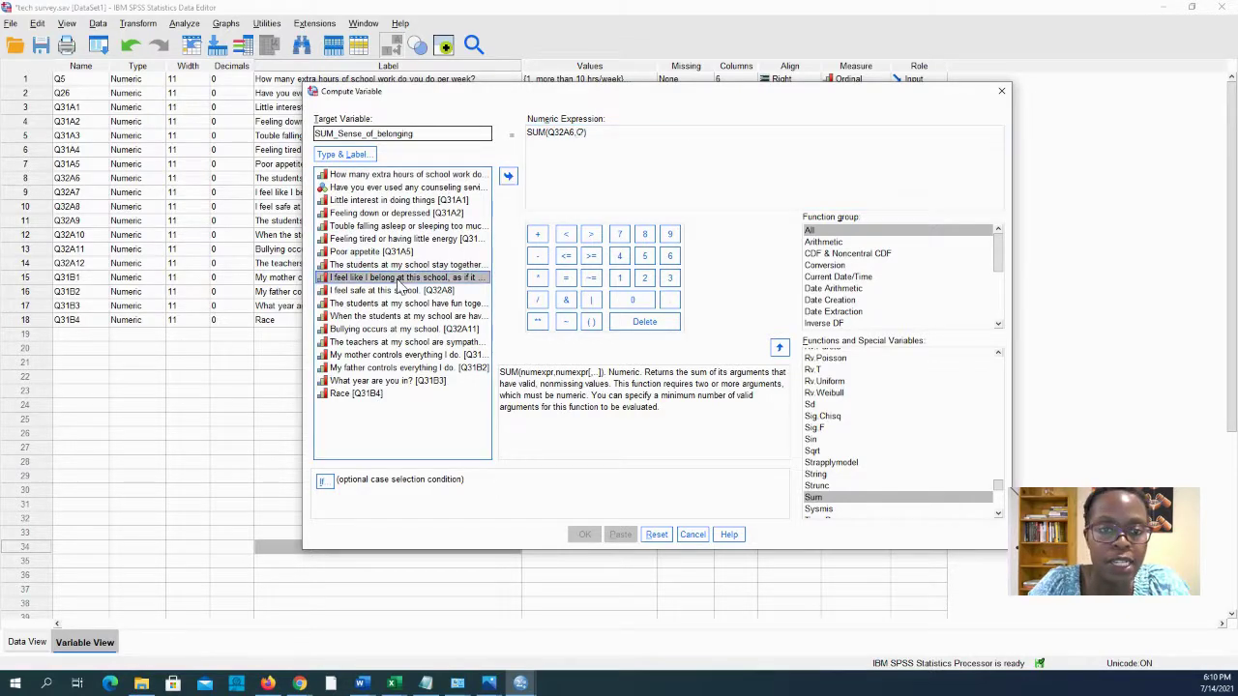
{"action": "double_click", "coordinate": [399, 279]}
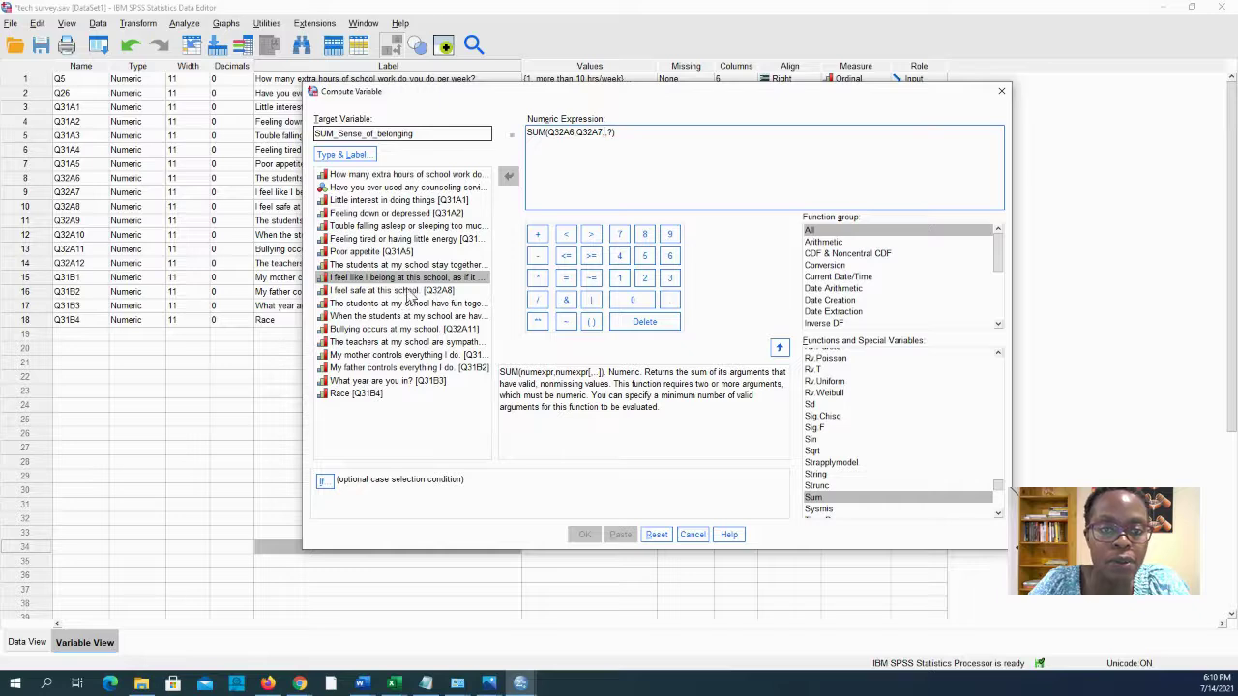
{"action": "double_click", "coordinate": [404, 290]}
{"action": "double_click", "coordinate": [397, 304]}
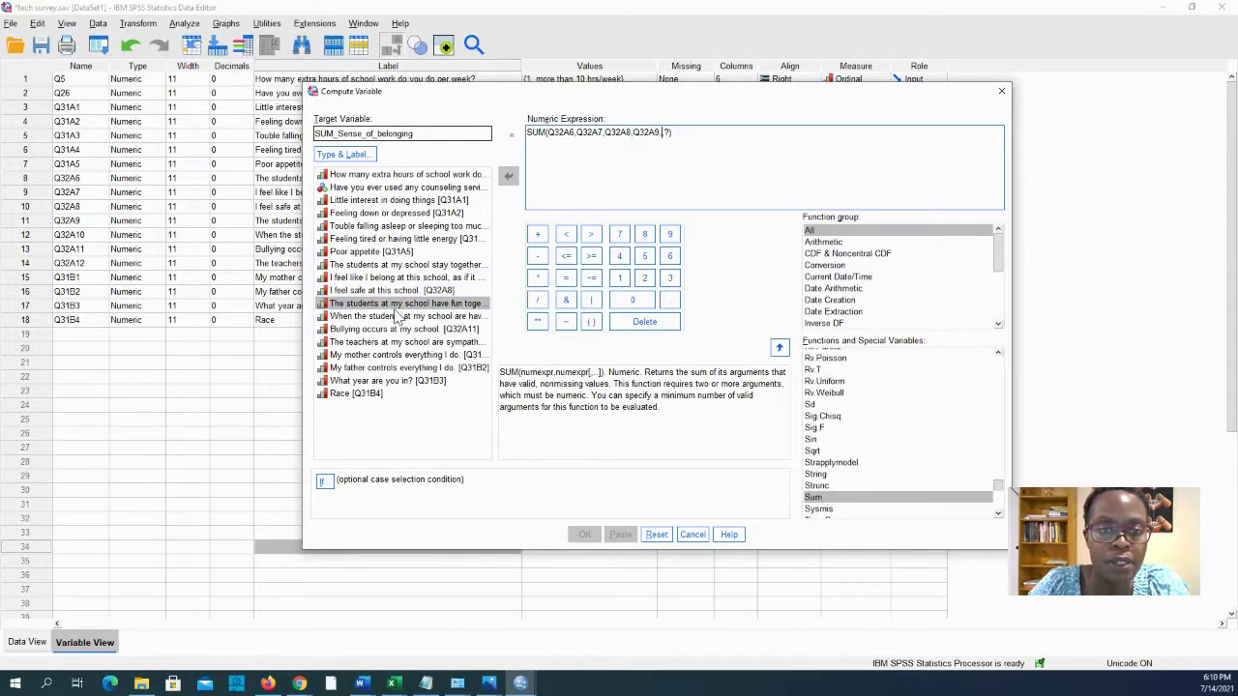
{"action": "double_click", "coordinate": [395, 317]}
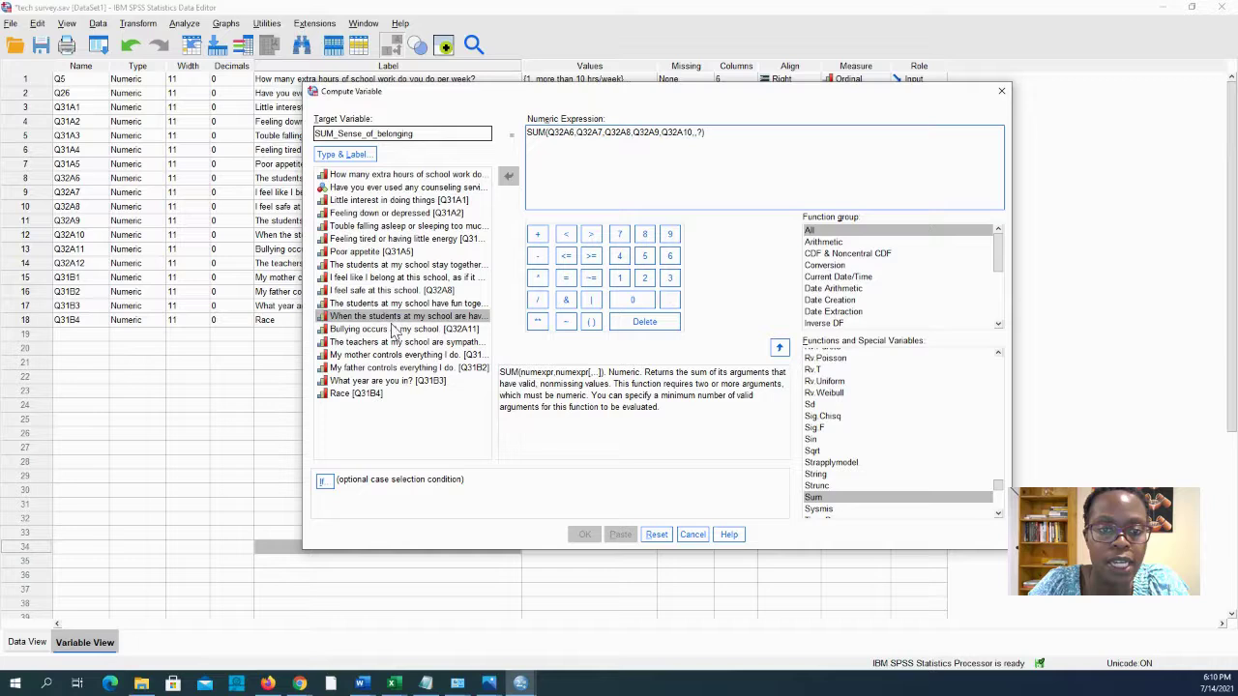
{"action": "double_click", "coordinate": [393, 329]}
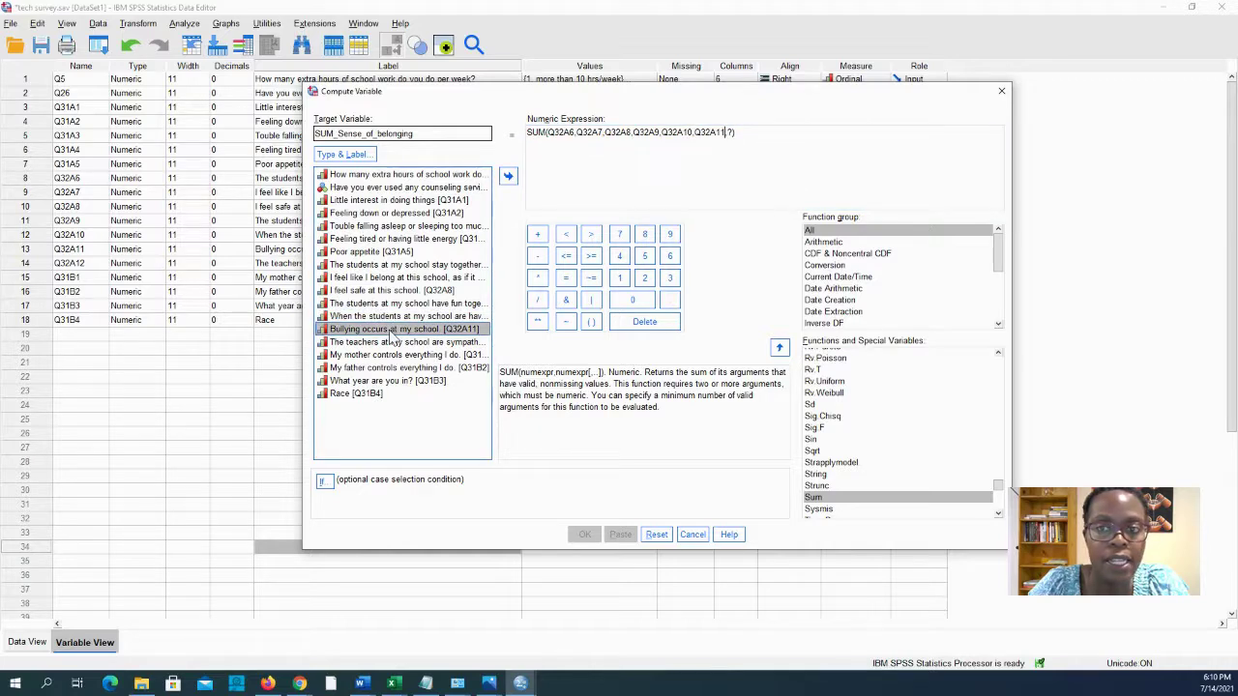
{"action": "double_click", "coordinate": [397, 330]}
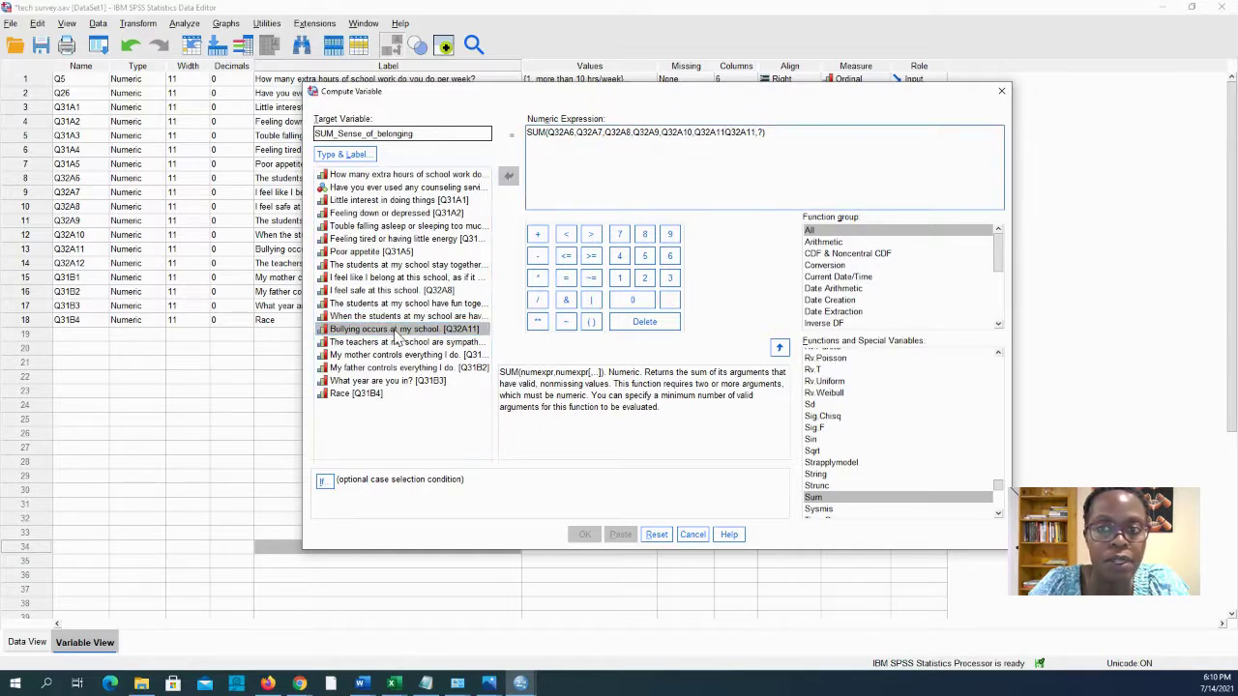
{"action": "key", "text": "BackSpace"}
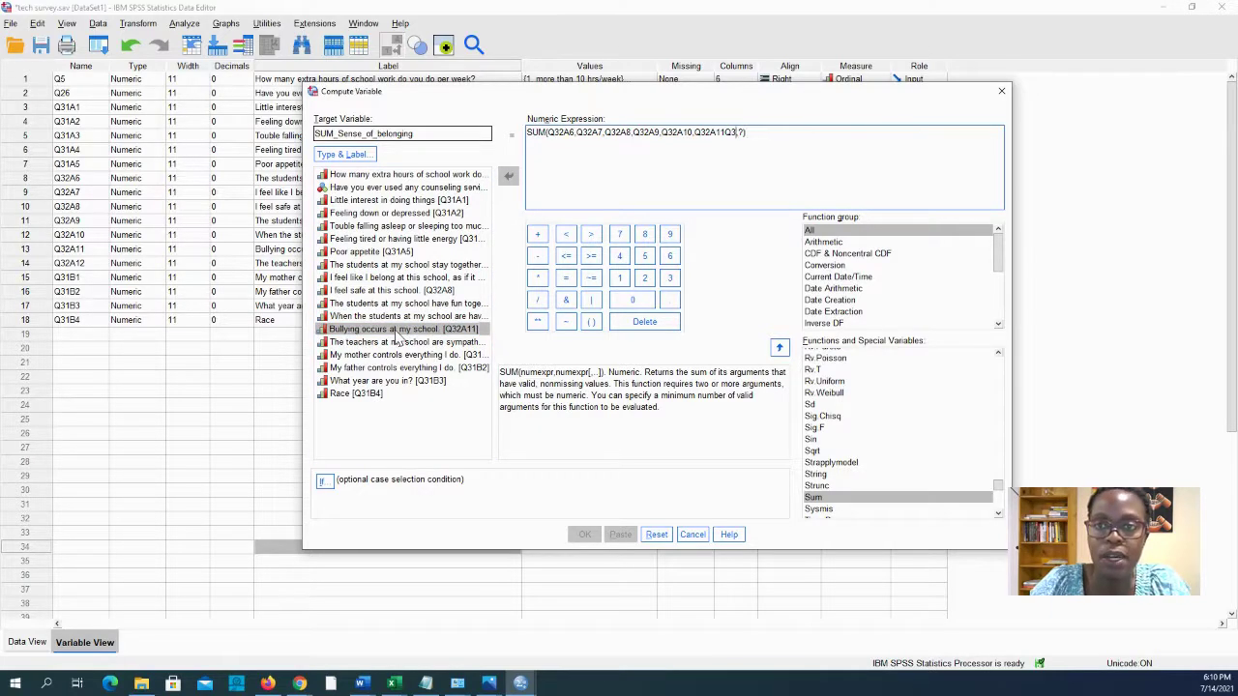
{"action": "double_click", "coordinate": [400, 343]}
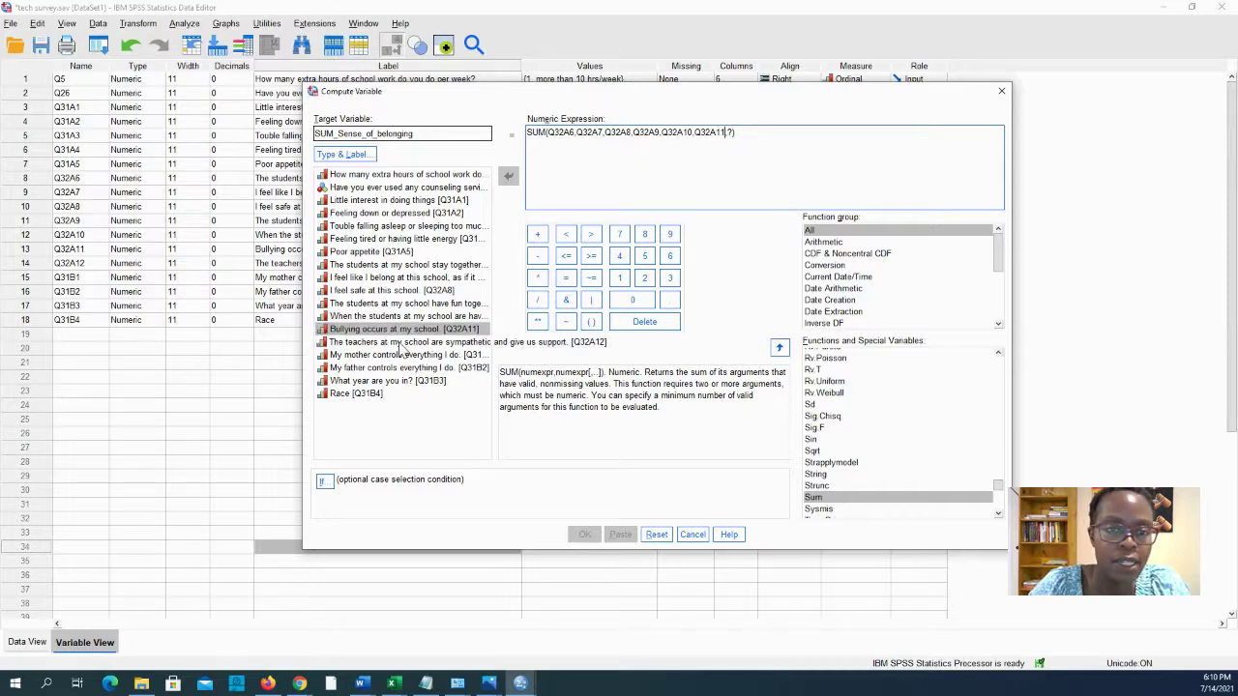
Remove the leftover placeholder and fix the commas so it reads SUM(Q32A6,...,Q32A12)
{"action": "type", "text": ","}
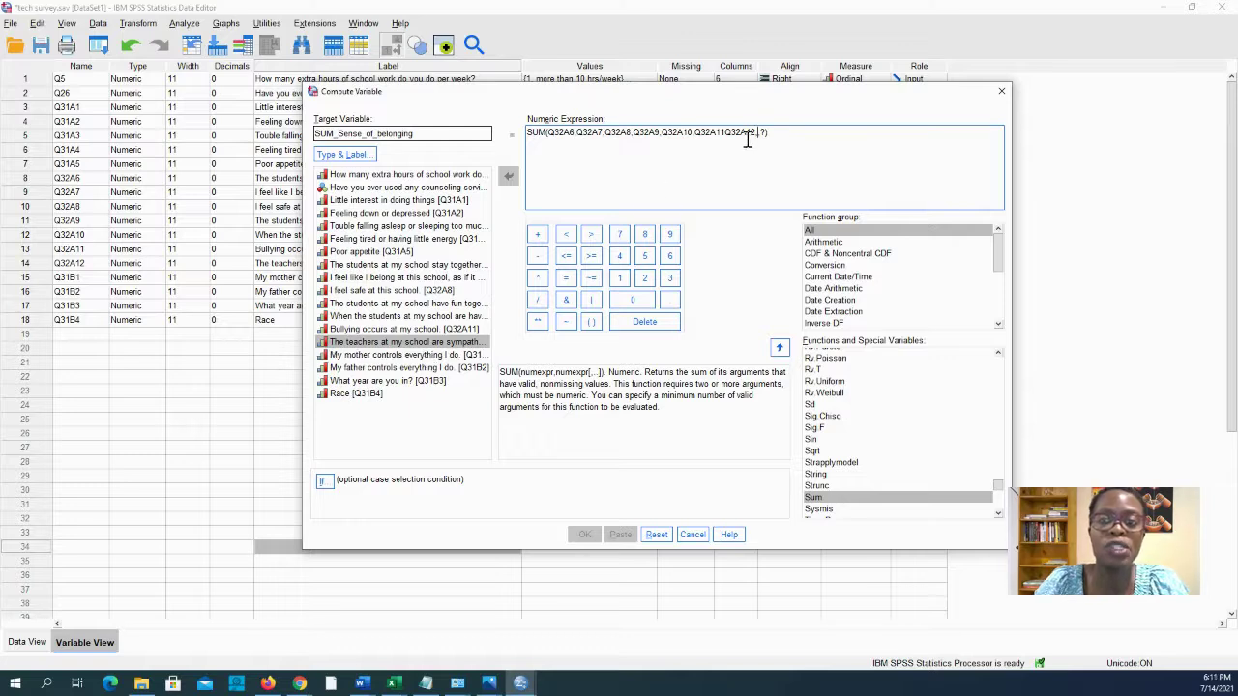
{"action": "key", "text": "BackSpace"}
{"action": "key", "text": "BackSpace"}
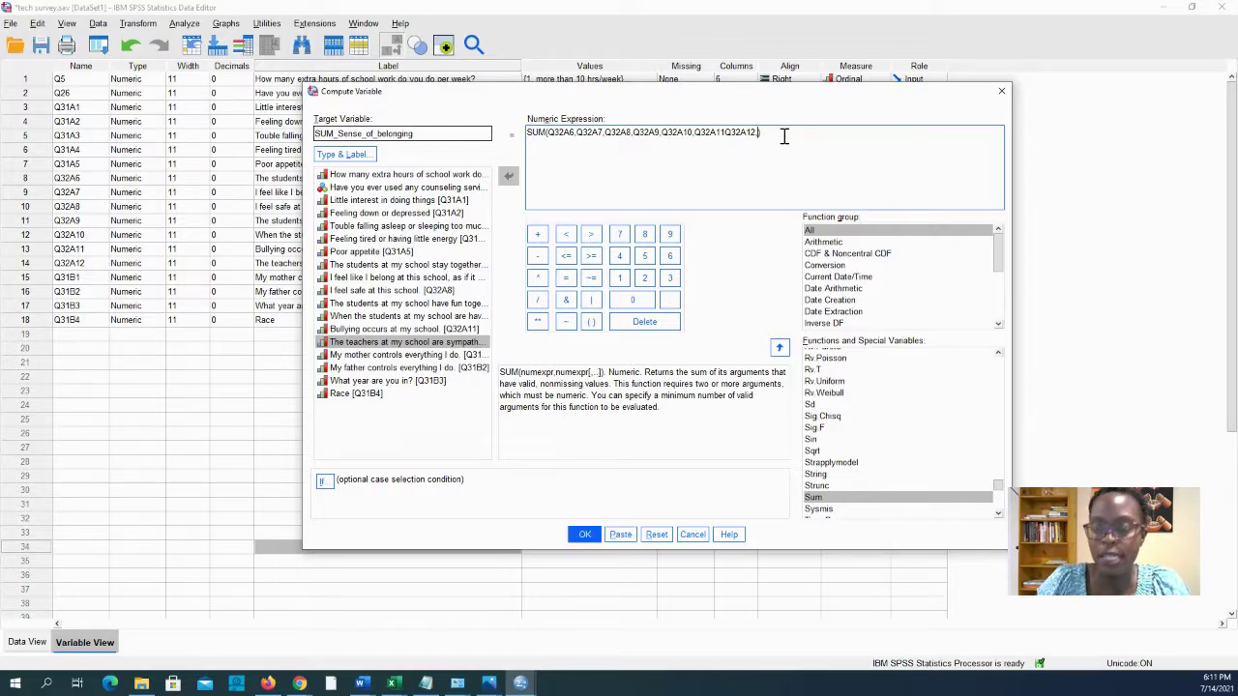
{"action": "left_click", "coordinate": [568, 136]}
{"action": "type", "text": ","}
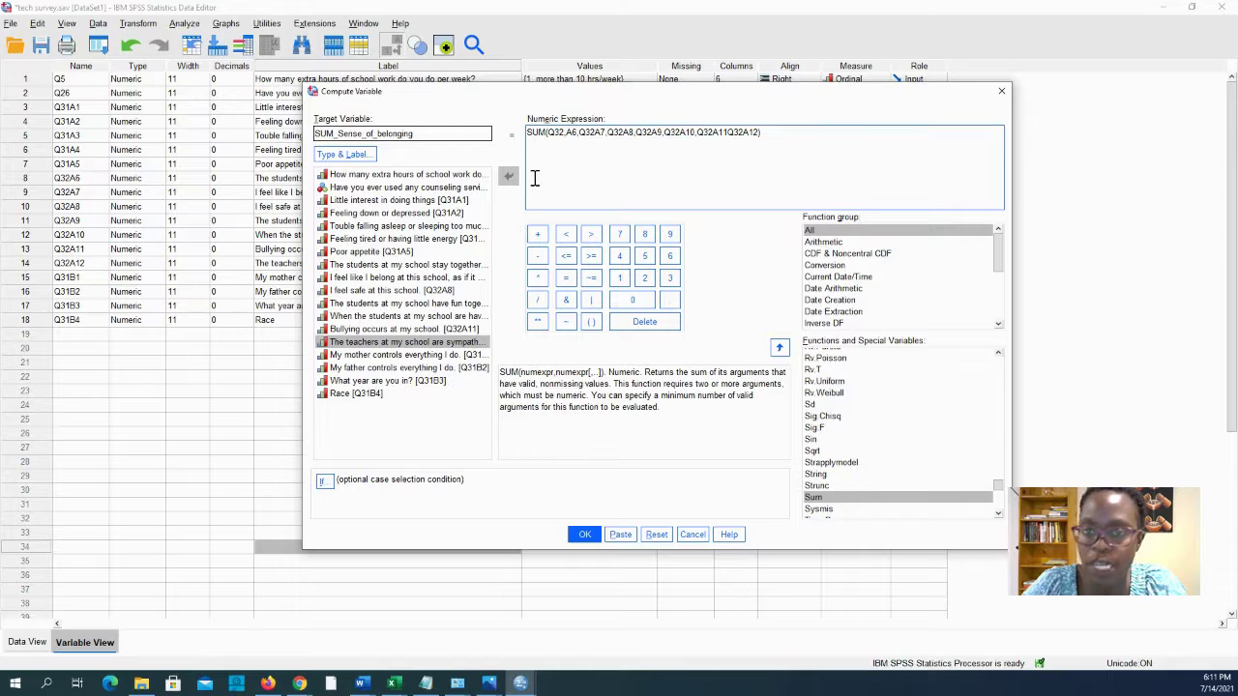
{"action": "key", "text": "BackSpace"}
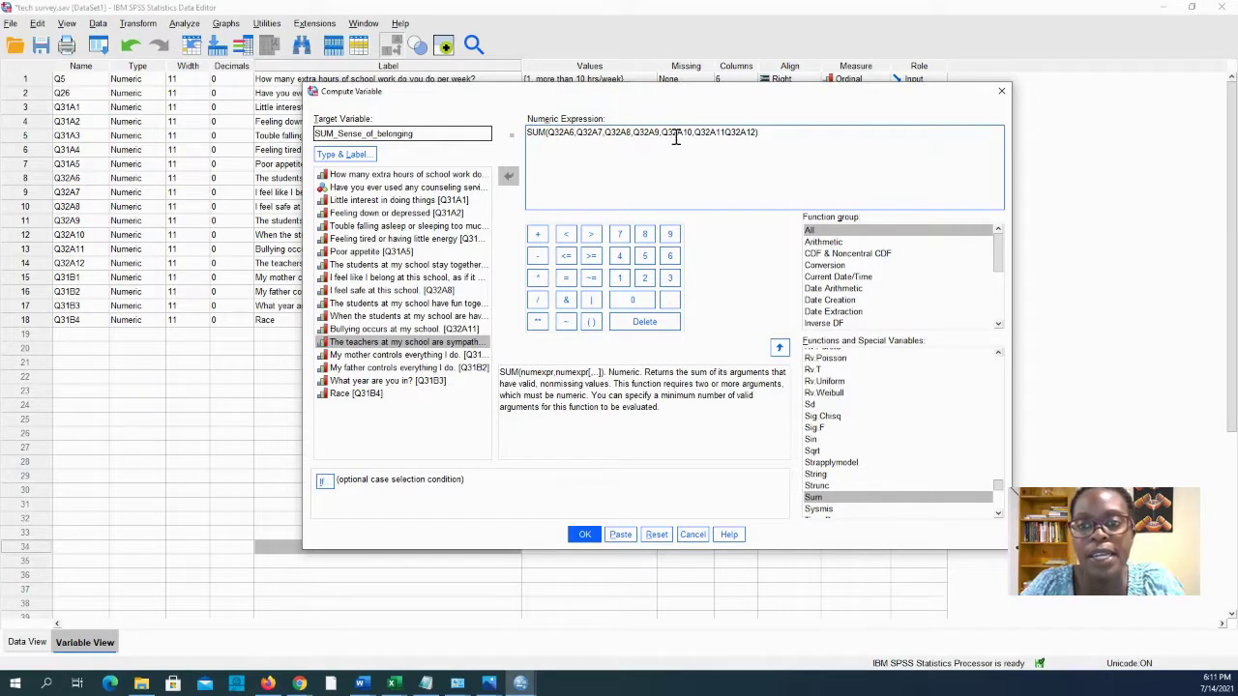
{"action": "left_click", "coordinate": [724, 132]}
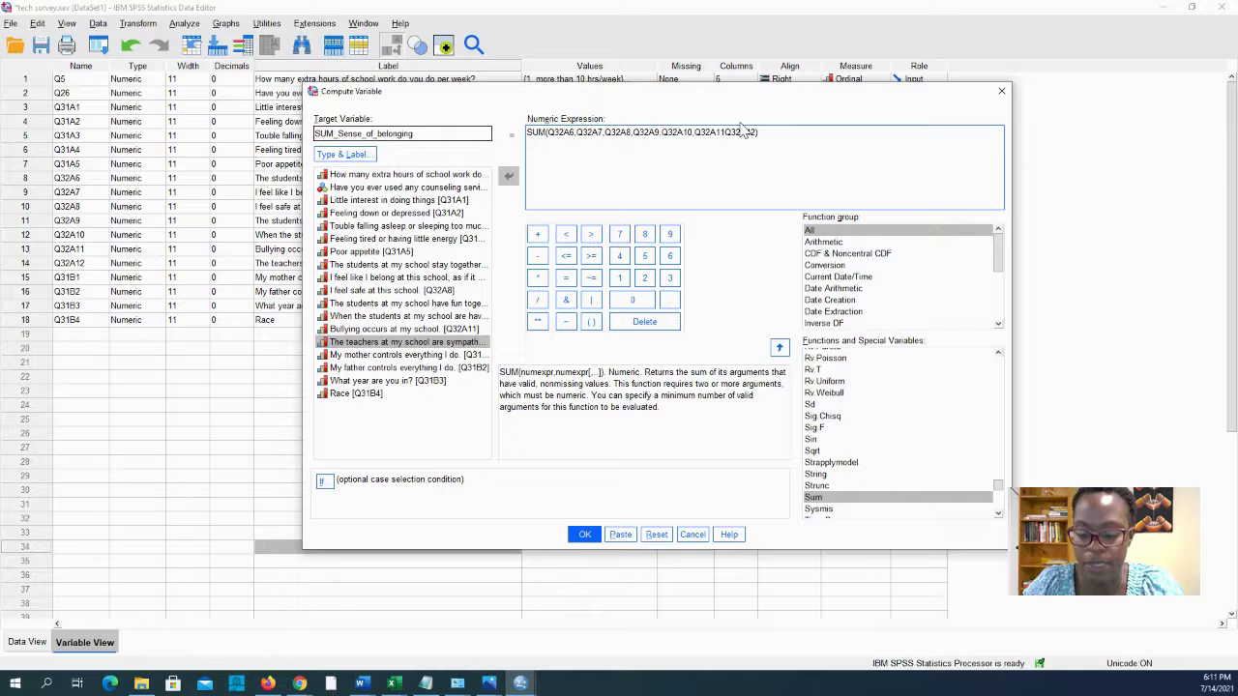
{"action": "type", "text": ","}
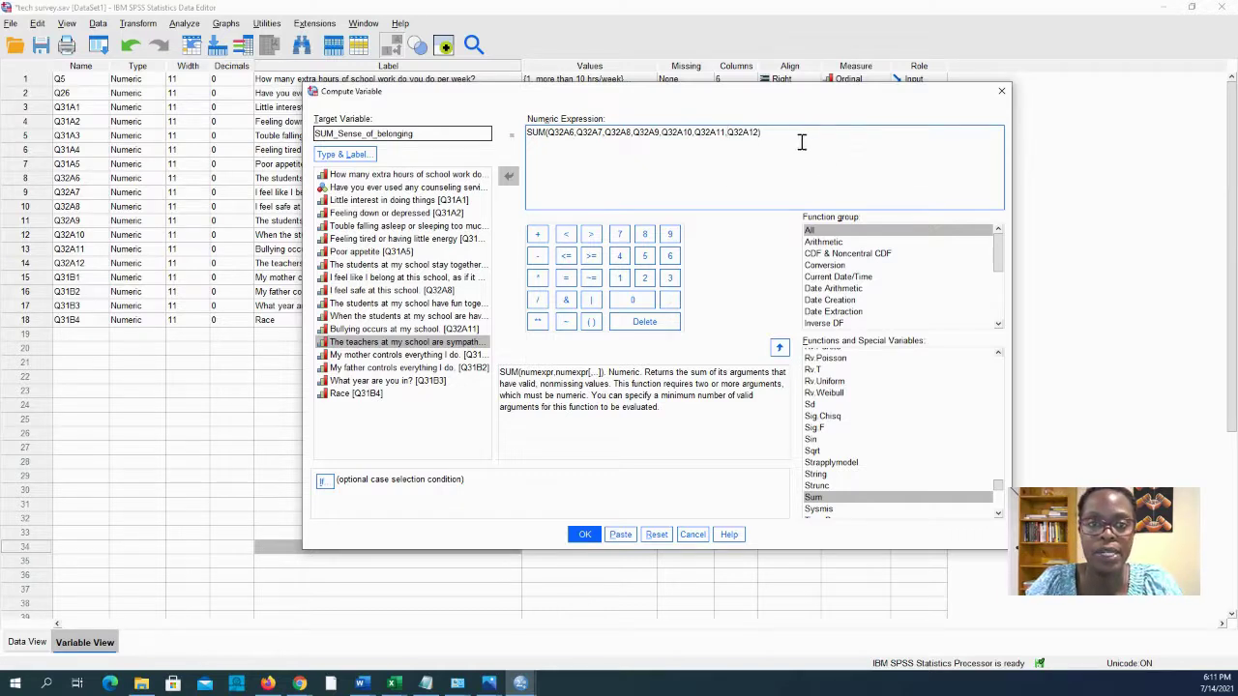
Paste the compute command to Syntax1 and run its COMPUTE and EXECUTE lines
{"action": "left_click", "coordinate": [622, 535]}
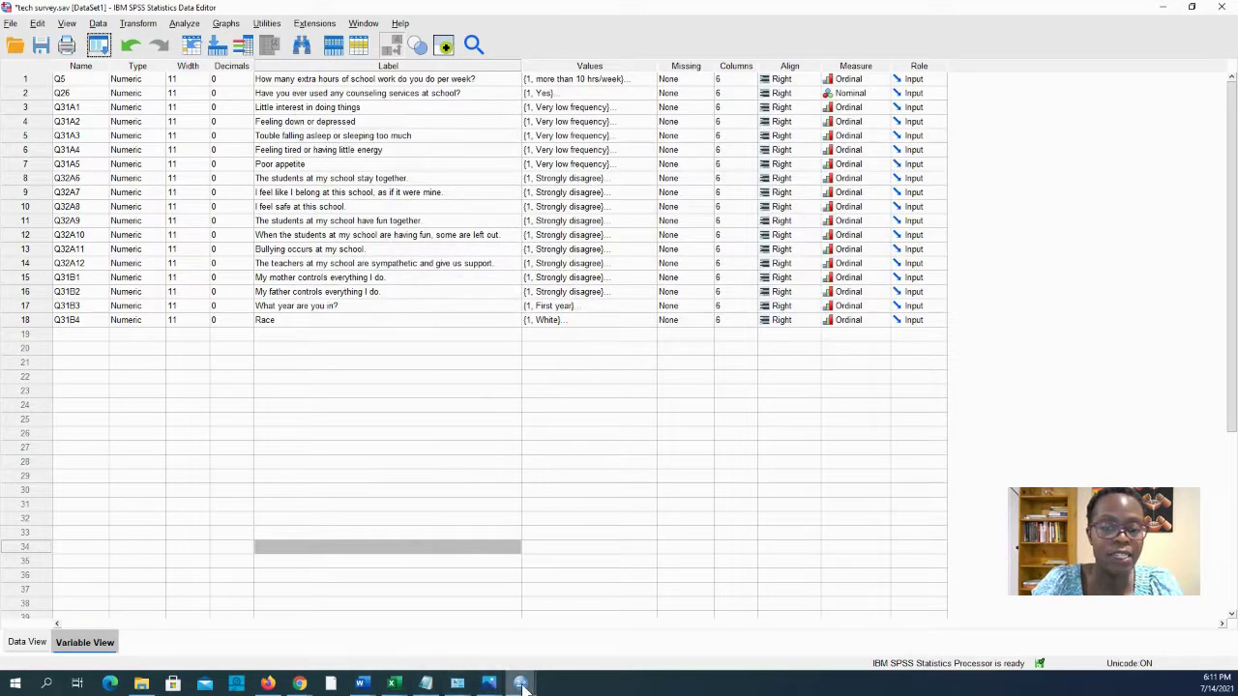
{"action": "mouse_move", "coordinate": [521, 684]}
{"action": "left_click", "coordinate": [668, 643]}
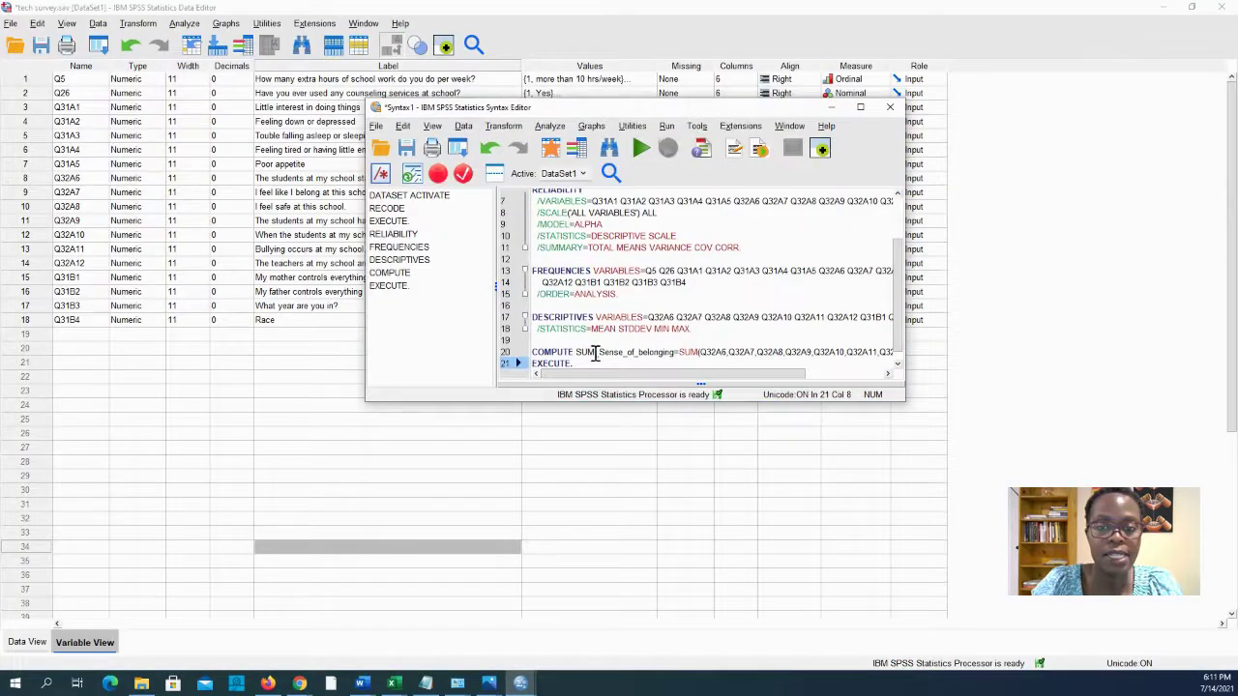
{"action": "left_click_drag", "start_coordinate": [595, 353], "coordinate": [534, 365]}
{"action": "left_click", "coordinate": [641, 147]}
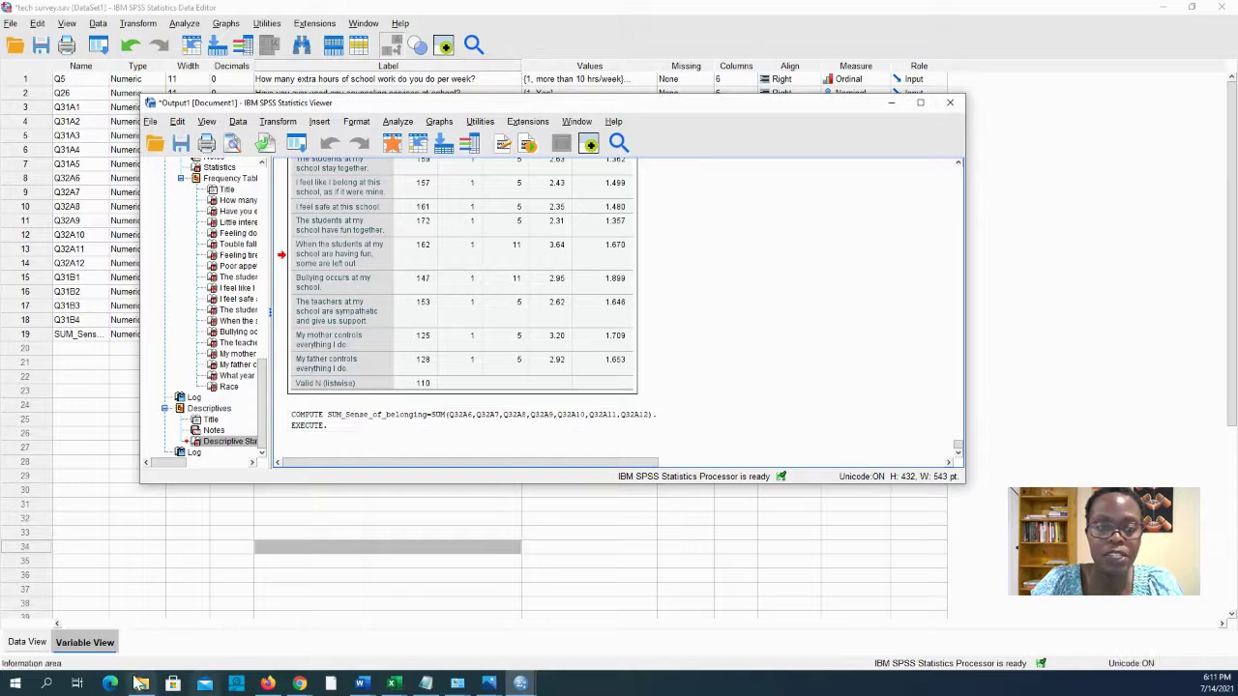
{"action": "left_click", "coordinate": [103, 646]}
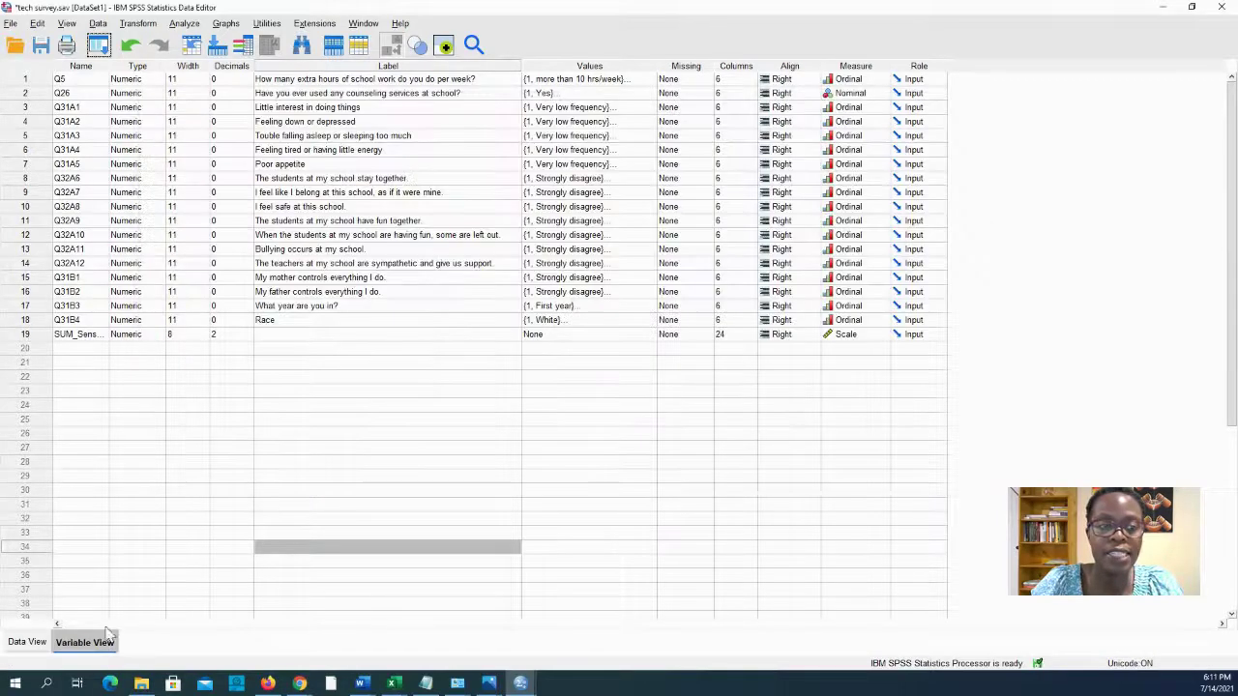
Inspect the new variable 19, SUM_Sense_of_belonging, and widen the Name column
{"action": "double_click", "coordinate": [73, 337]}
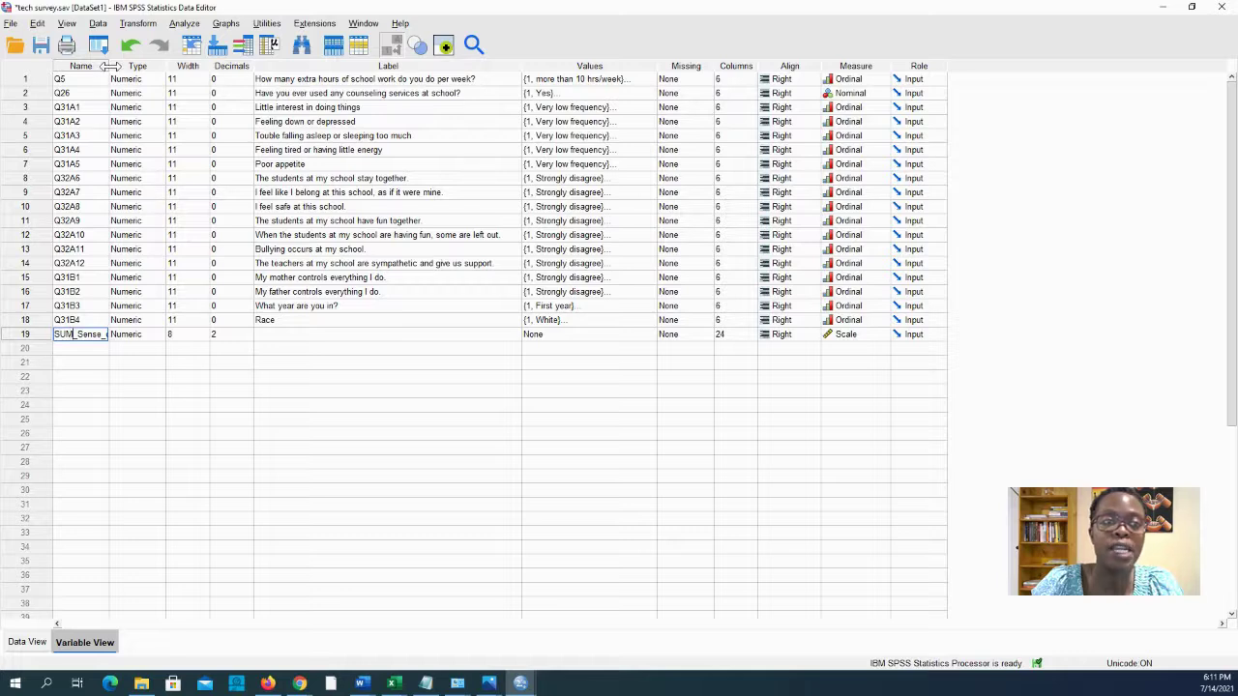
{"action": "left_click_drag", "start_coordinate": [109, 65], "coordinate": [191, 66]}
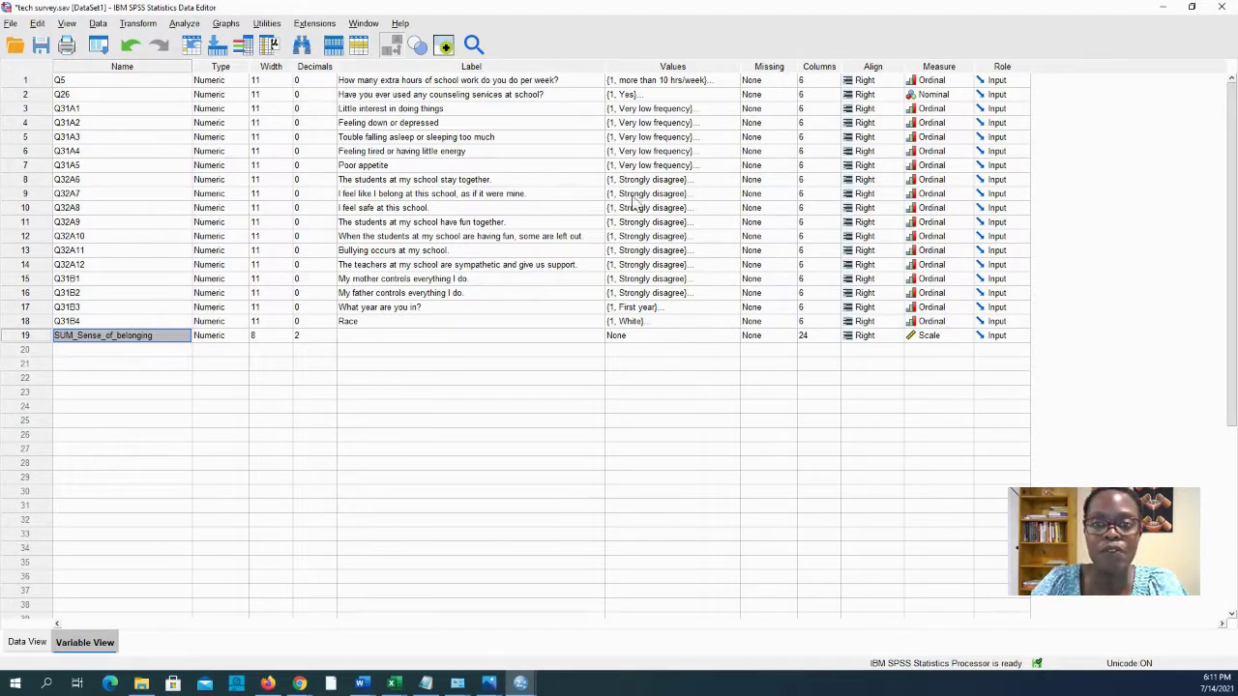
{"action": "left_click", "coordinate": [412, 196]}
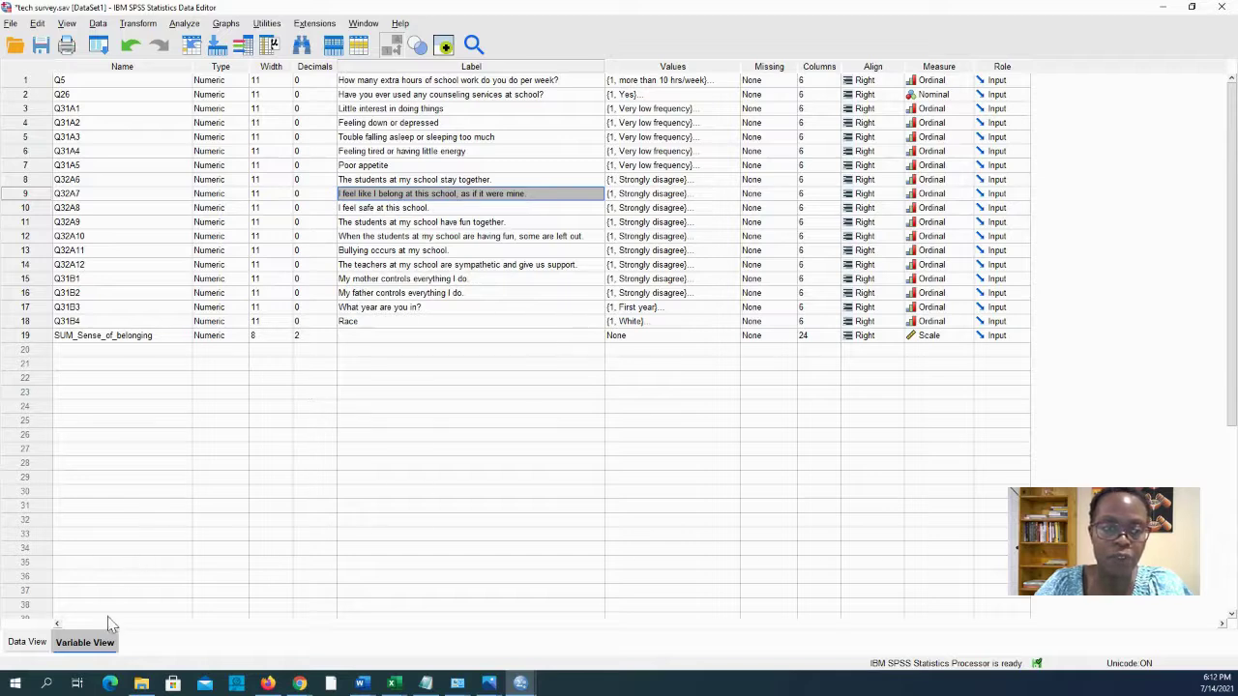
Browse the SUM_Sense_of_belonging scores in Data View, then return to Variable View
{"action": "left_click", "coordinate": [27, 643]}
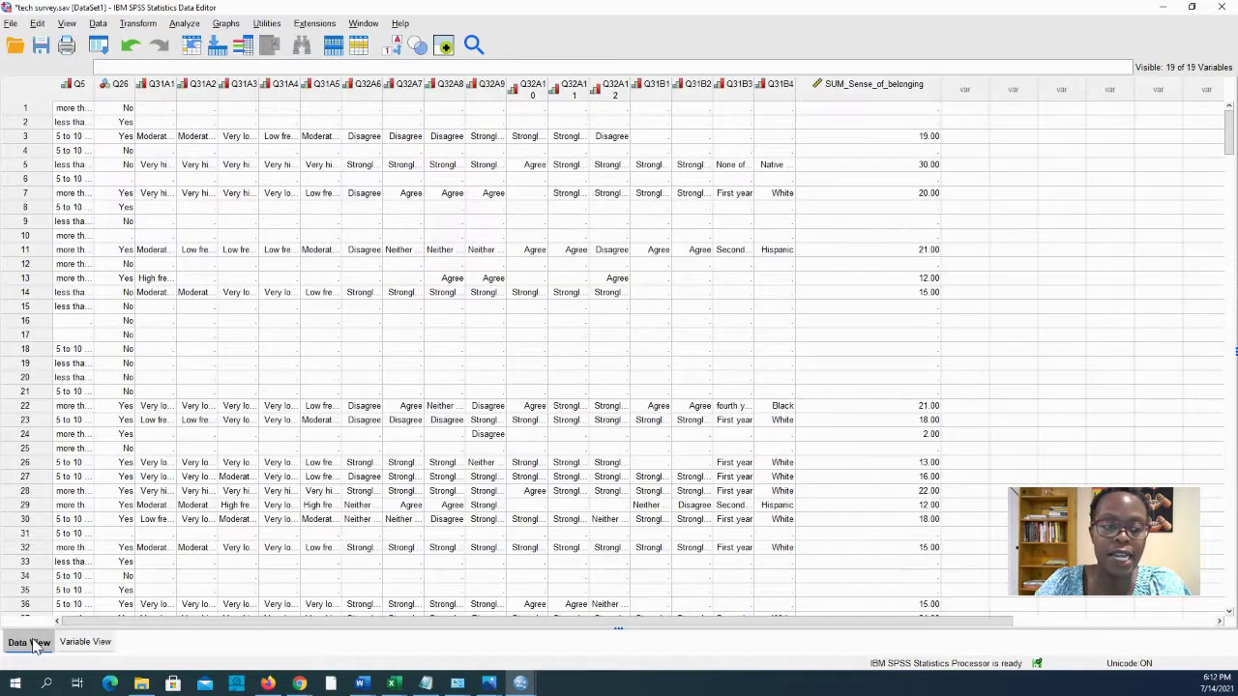
{"action": "left_click_drag", "start_coordinate": [508, 624], "coordinate": [1067, 647]}
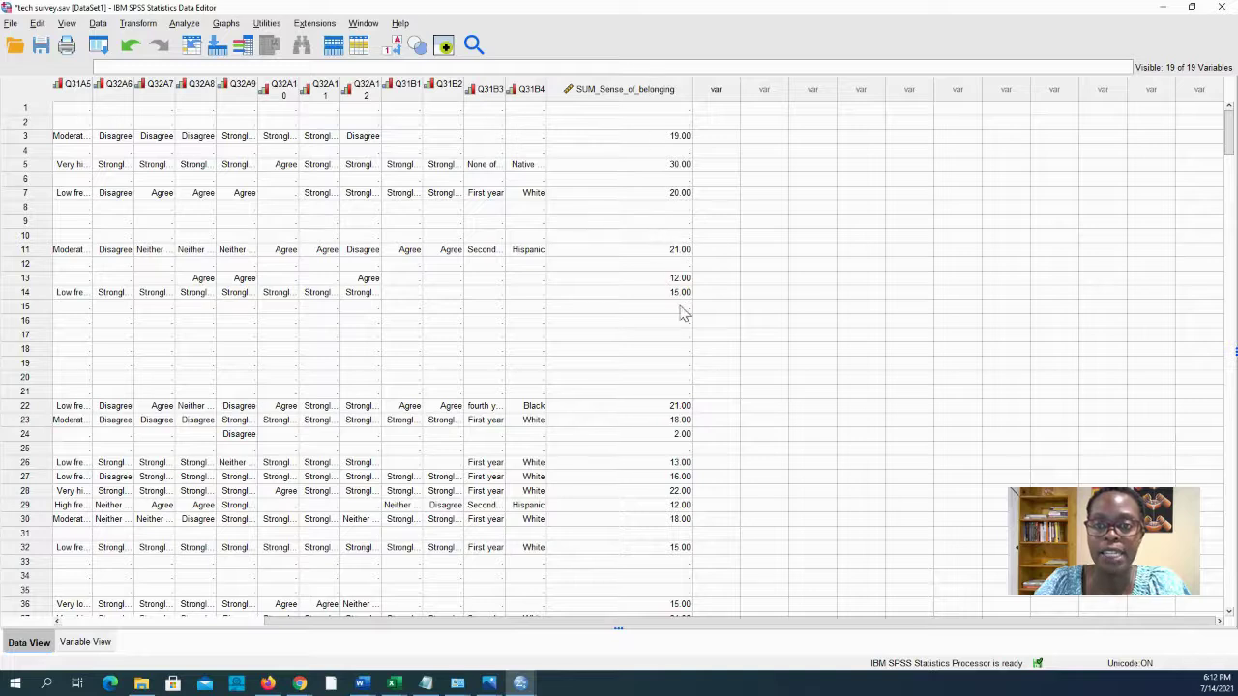
{"action": "scroll", "coordinate": [684, 346], "scroll_direction": "down", "scroll_amount": 9}
{"action": "scroll", "coordinate": [683, 347], "scroll_direction": "down", "scroll_amount": 5}
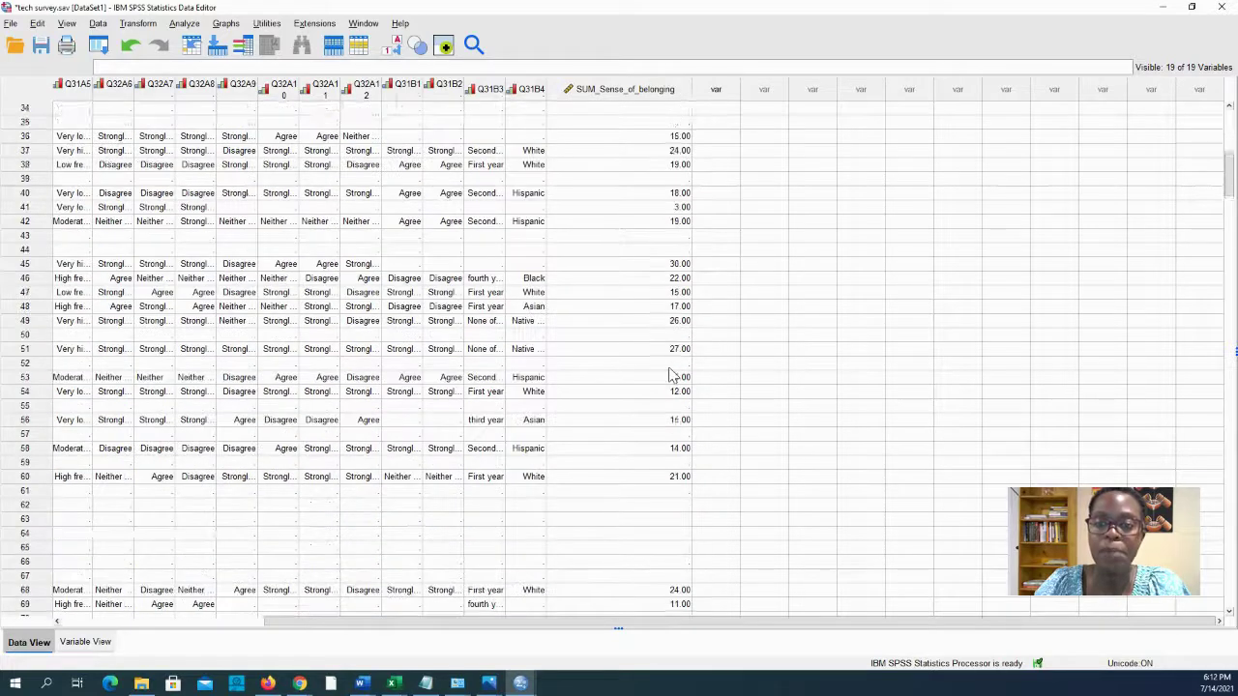
{"action": "scroll", "coordinate": [672, 372], "scroll_direction": "up", "scroll_amount": 14}
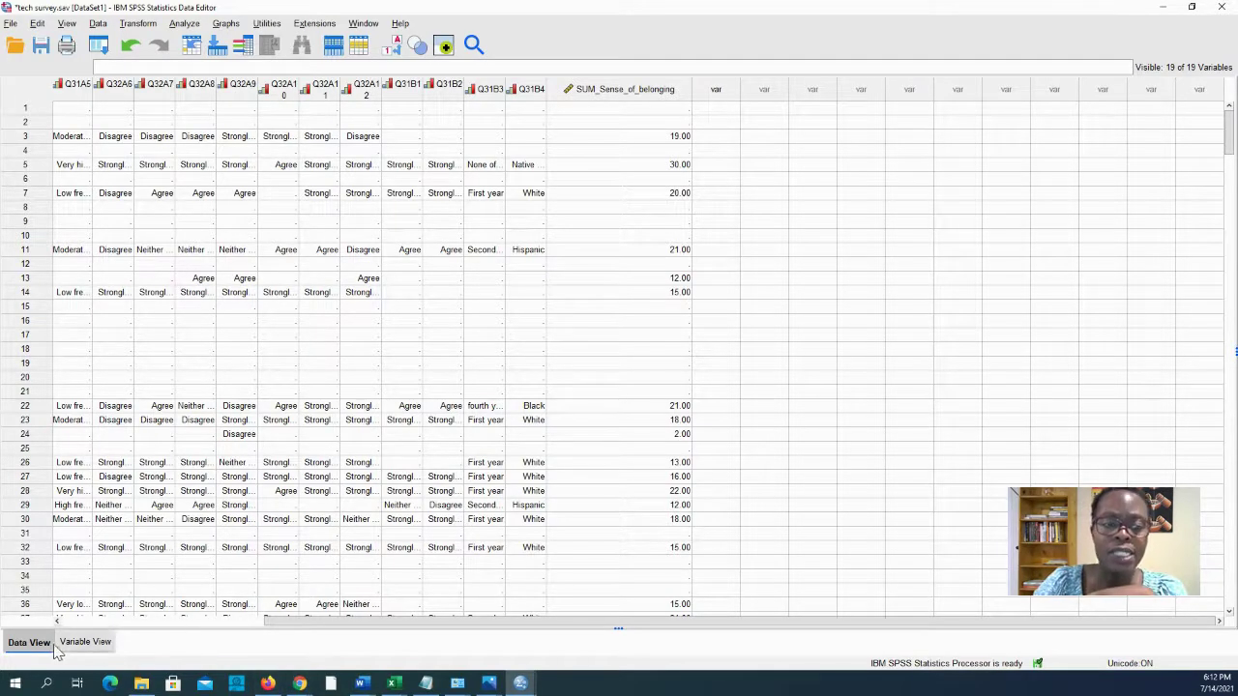
{"action": "left_click", "coordinate": [85, 643]}
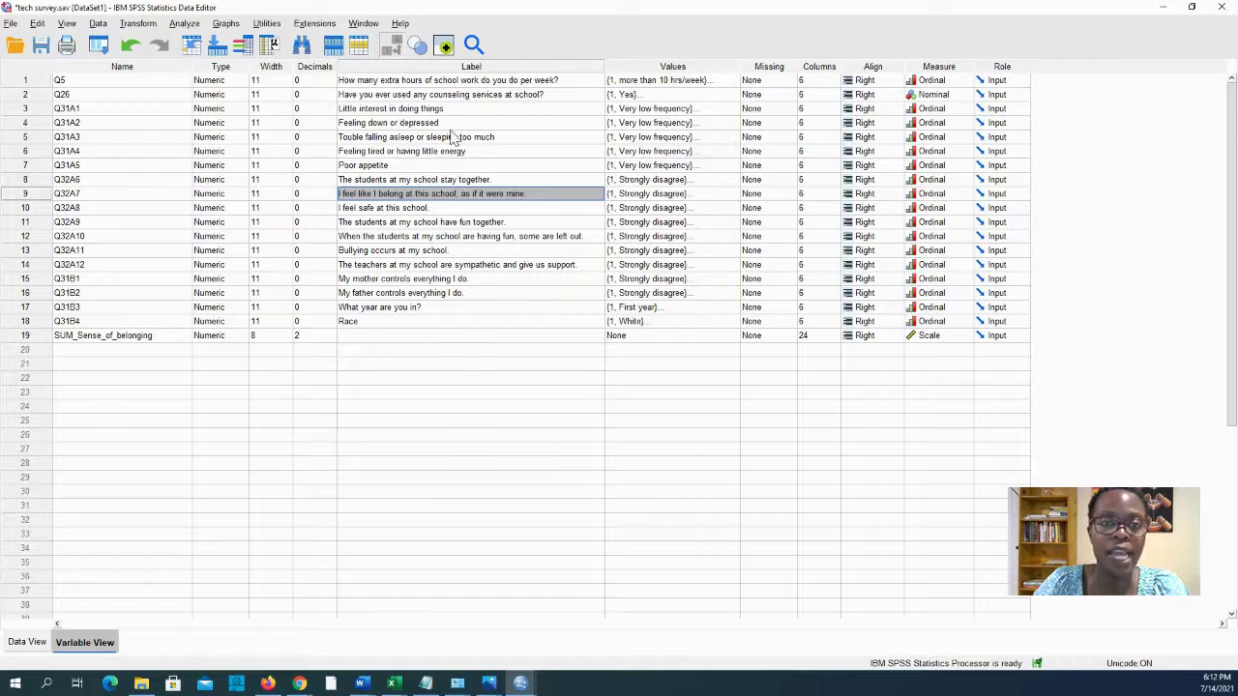
Reopen Compute Variable and rename the target to SUM_depression
{"action": "left_click", "coordinate": [138, 25]}
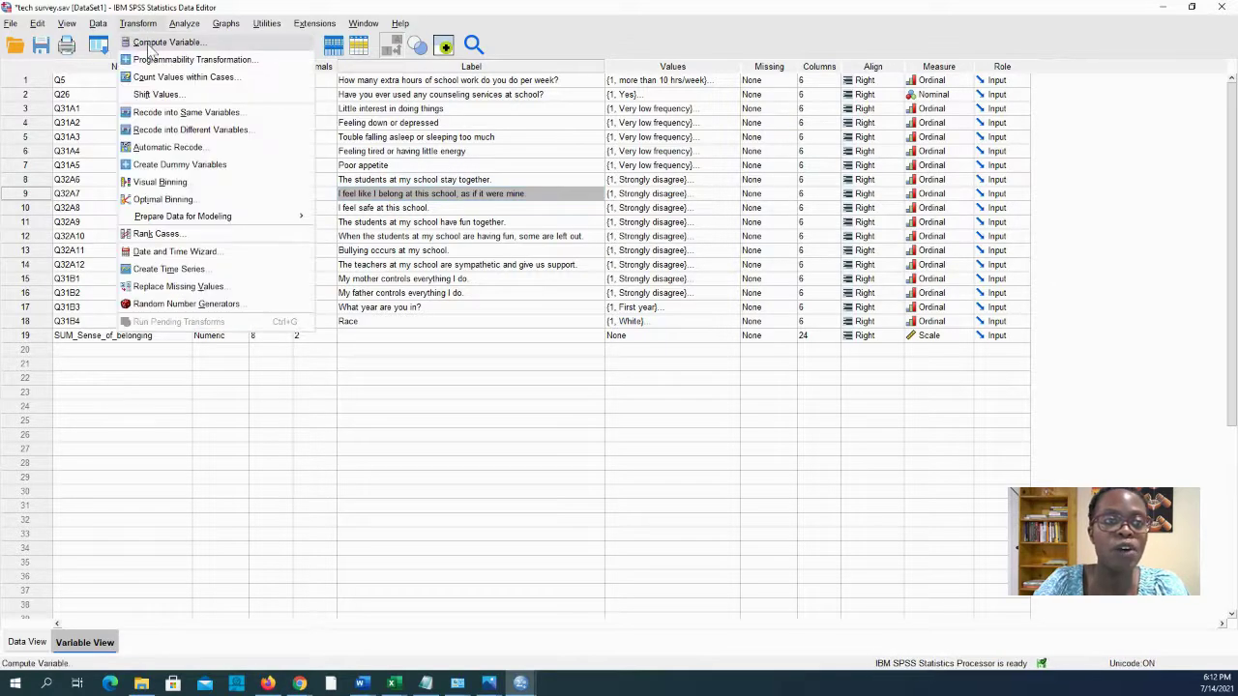
{"action": "left_click", "coordinate": [145, 43]}
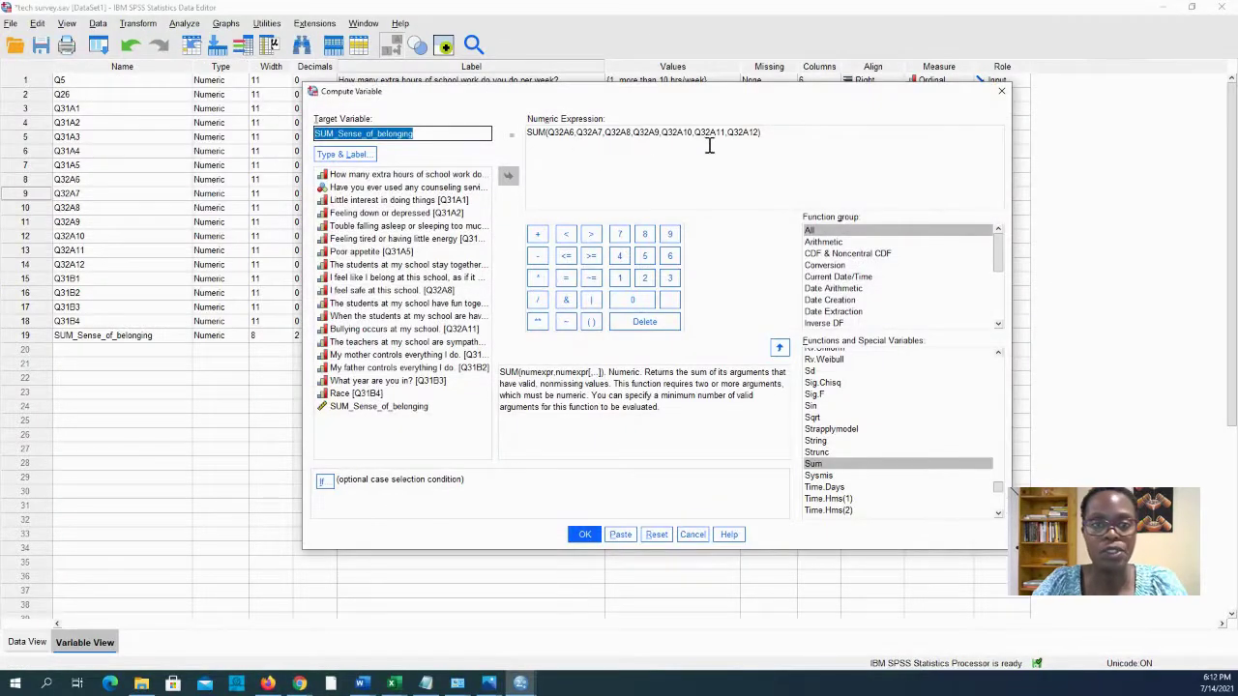
{"action": "left_click", "coordinate": [431, 136]}
{"action": "left_click_drag", "start_coordinate": [338, 134], "coordinate": [414, 133]}
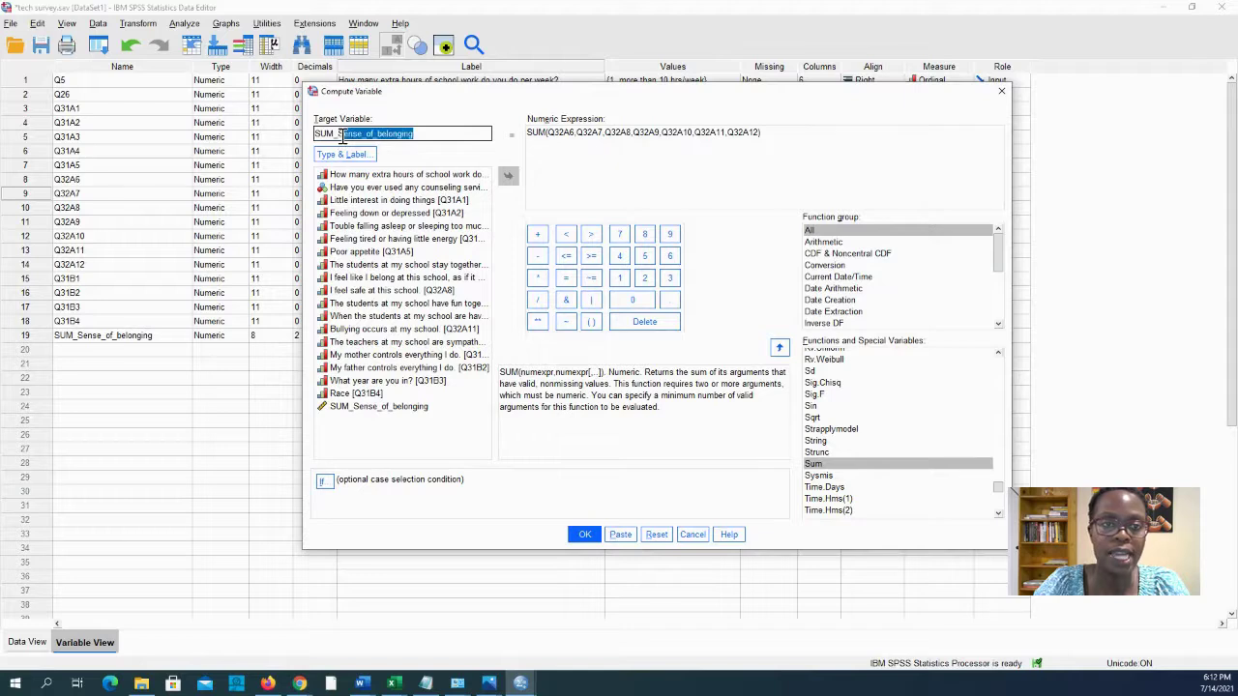
{"action": "type", "text": "Depre"}
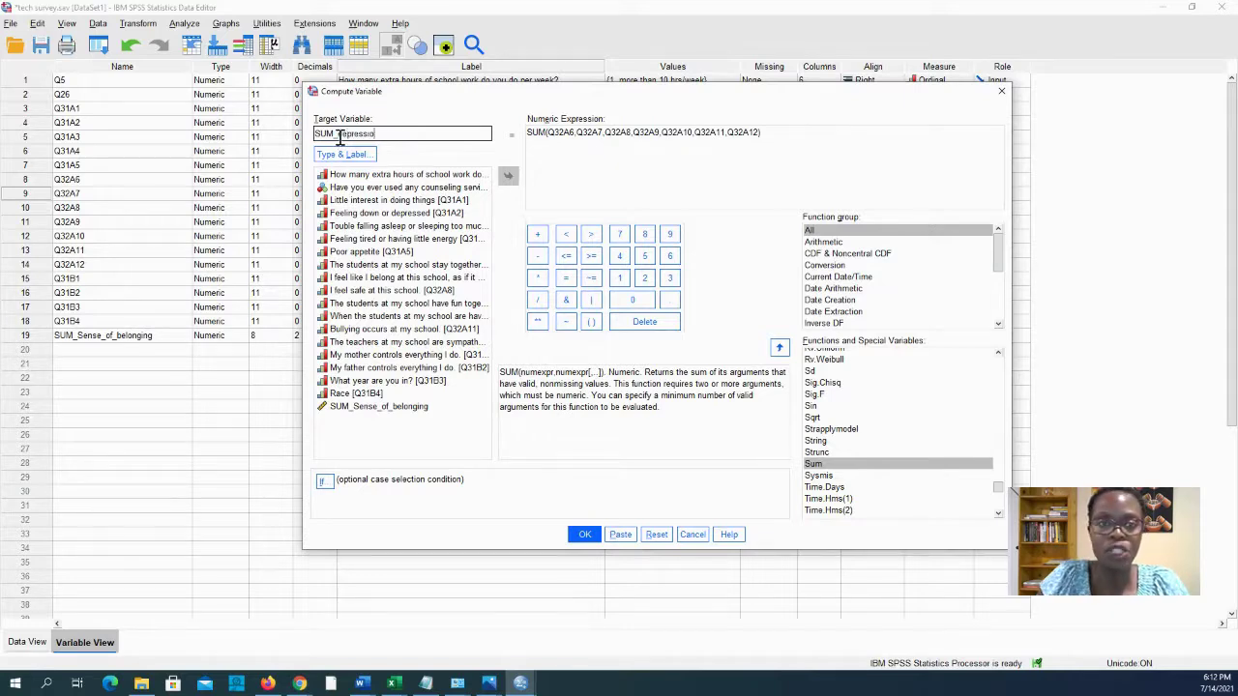
{"action": "type", "text": "ssion"}
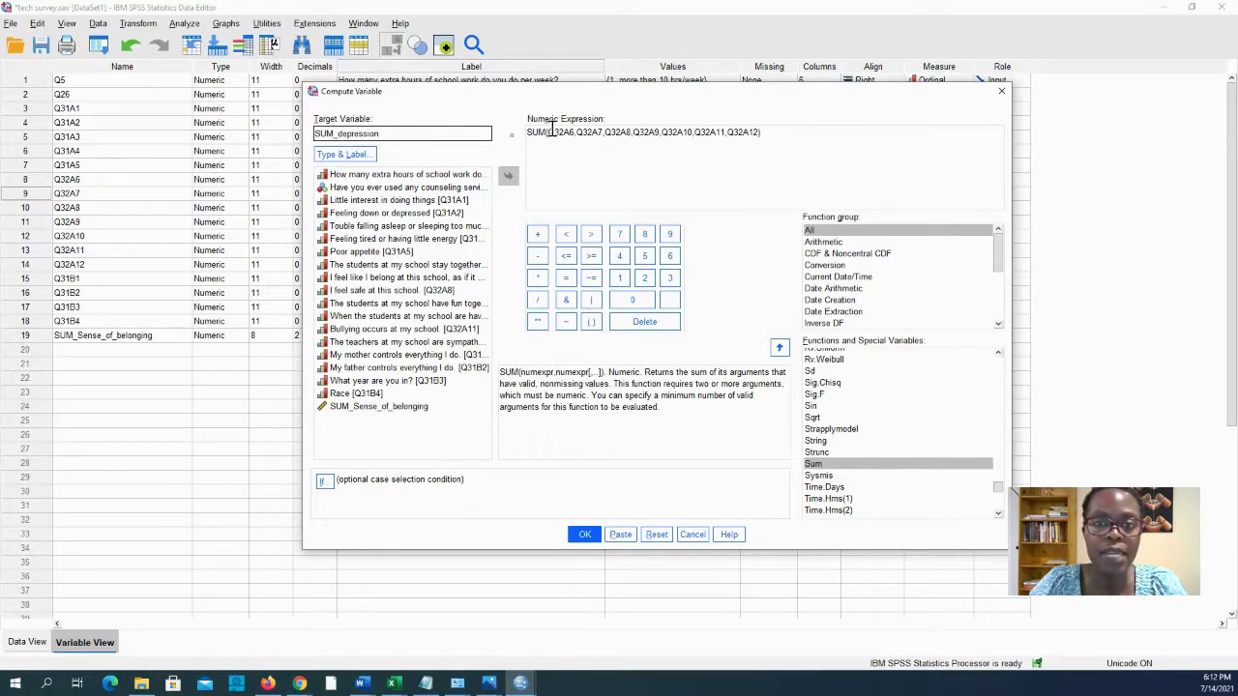
Replace the formula with SUM(Q31A1,Q31A2,Q31A3,Q31A4,Q31A5) and paste it to syntax
{"action": "left_click_drag", "start_coordinate": [549, 132], "coordinate": [763, 135]}
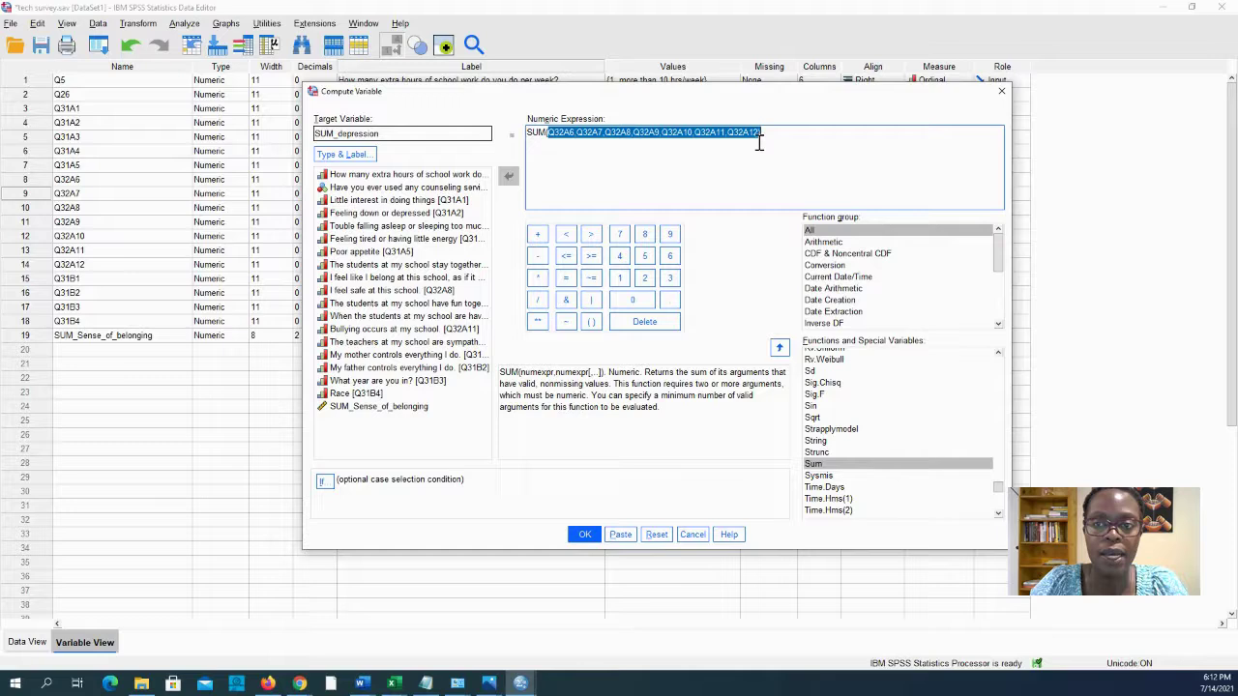
{"action": "key", "text": "BackSpace"}
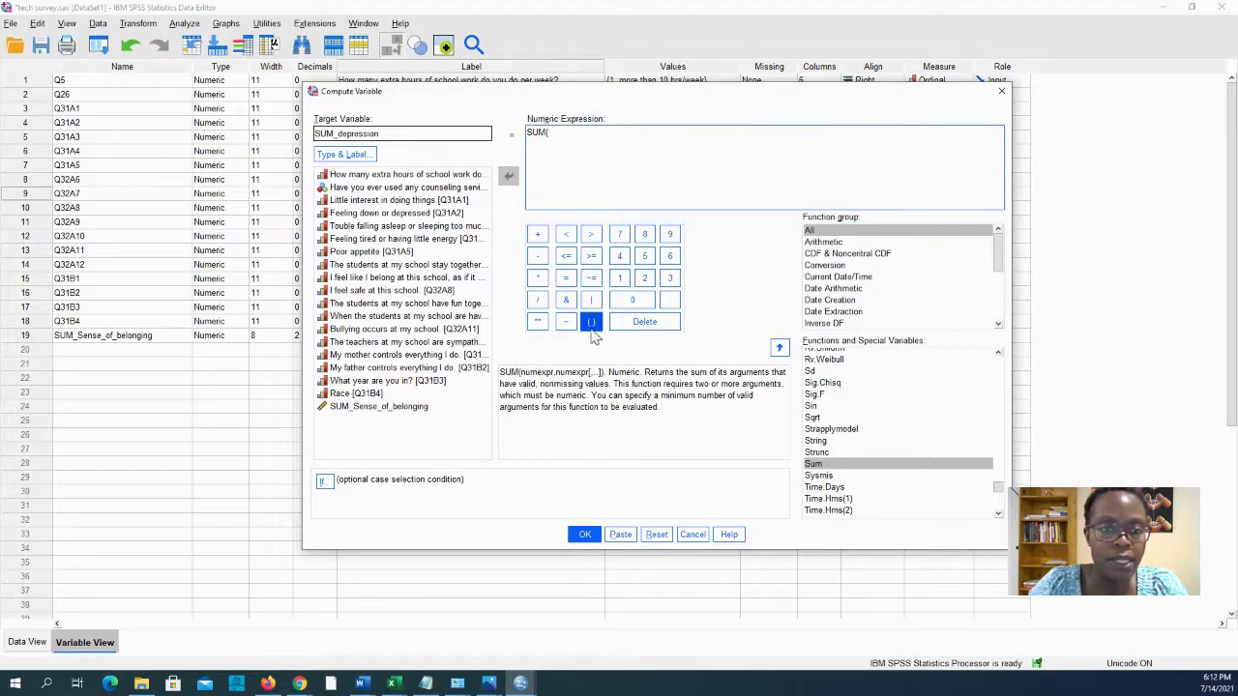
{"action": "double_click", "coordinate": [389, 202]}
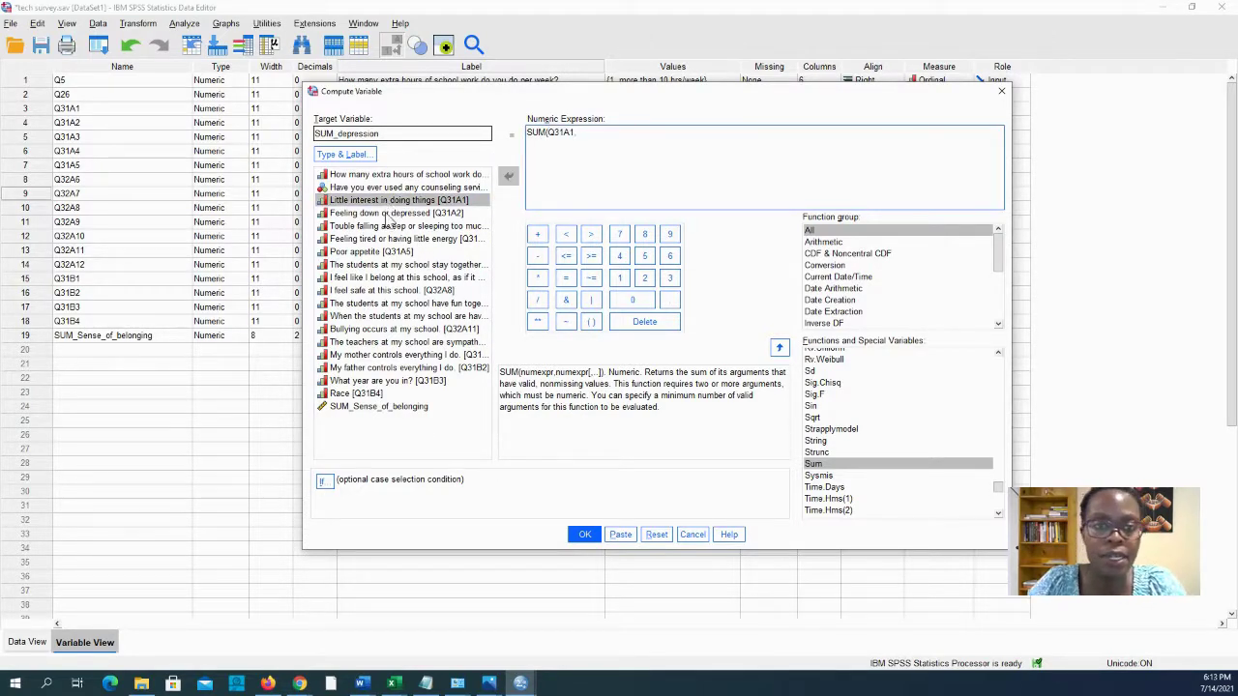
{"action": "double_click", "coordinate": [389, 213]}
{"action": "double_click", "coordinate": [384, 228]}
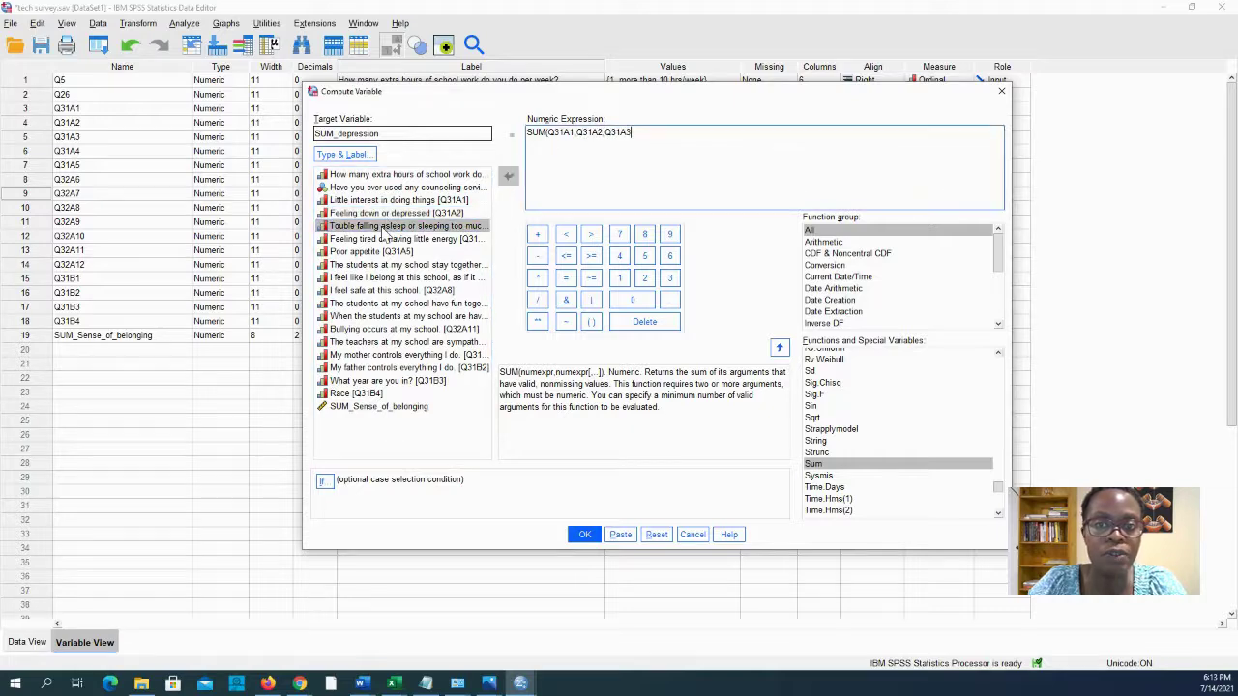
{"action": "double_click", "coordinate": [385, 240]}
{"action": "type", "text": ",Q31A4,"}
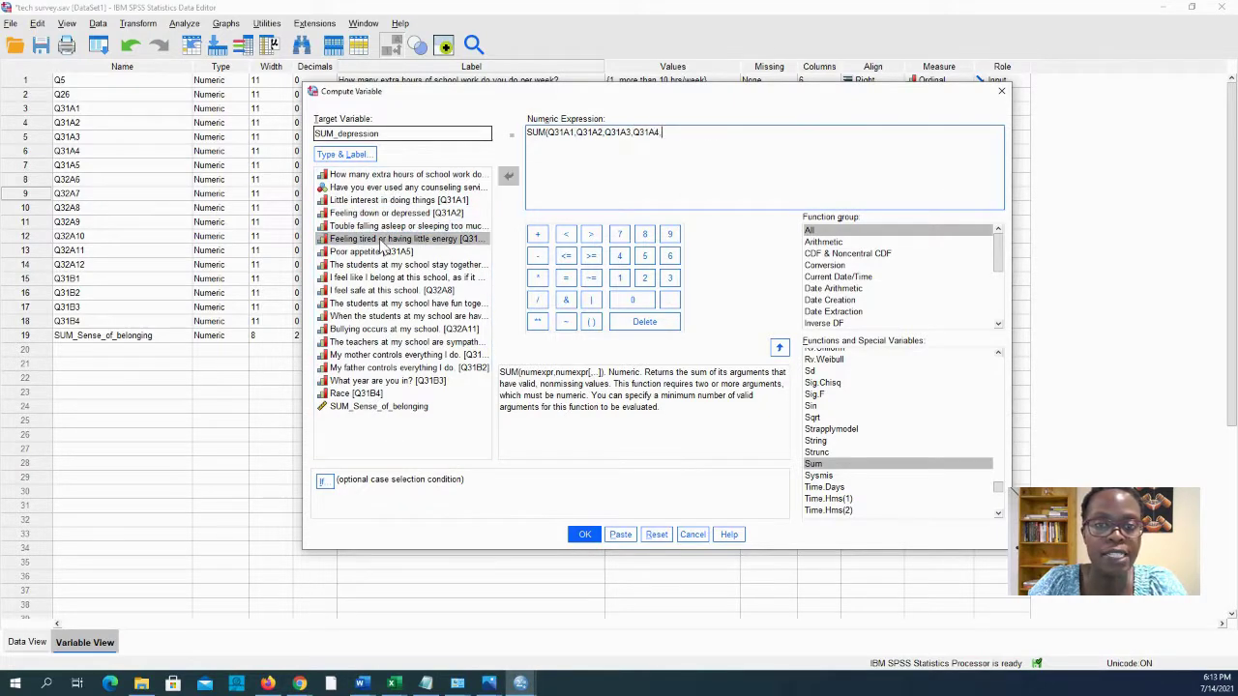
{"action": "double_click", "coordinate": [381, 253]}
{"action": "type", "text": ","}
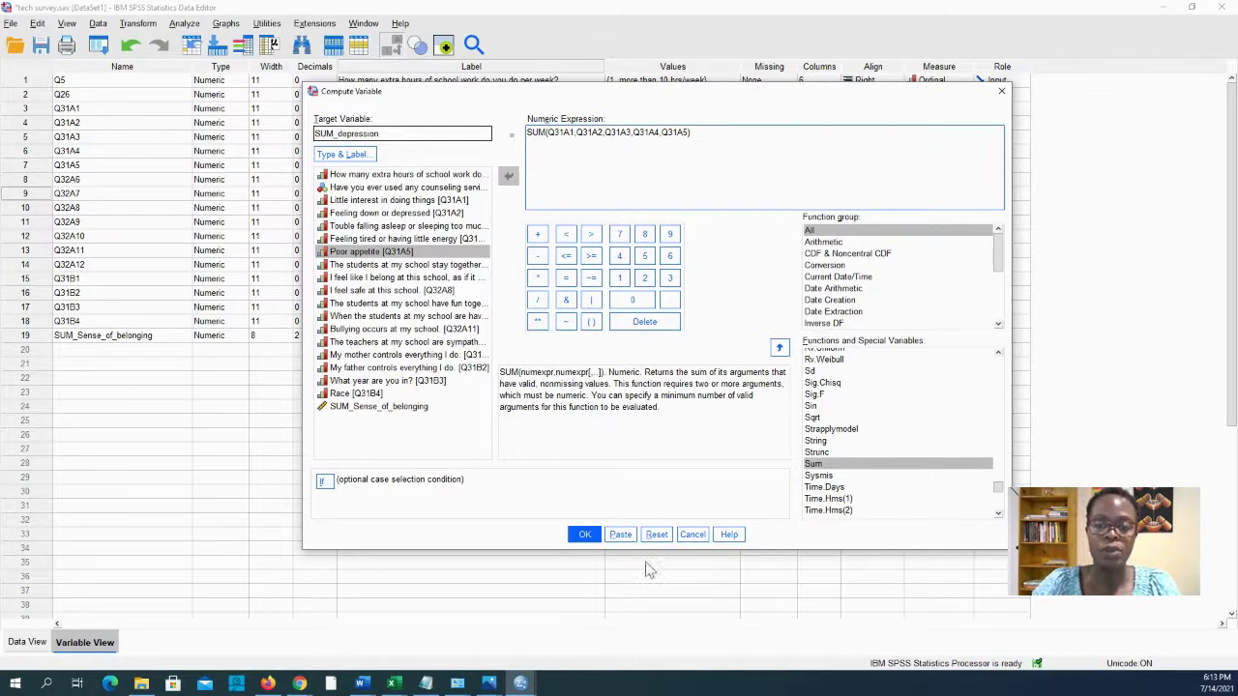
{"action": "left_click", "coordinate": [627, 536]}
Run the COMPUTE SUM_depression and EXECUTE lines in Syntax1, then return to the Data Editor
{"action": "mouse_move", "coordinate": [521, 684]}
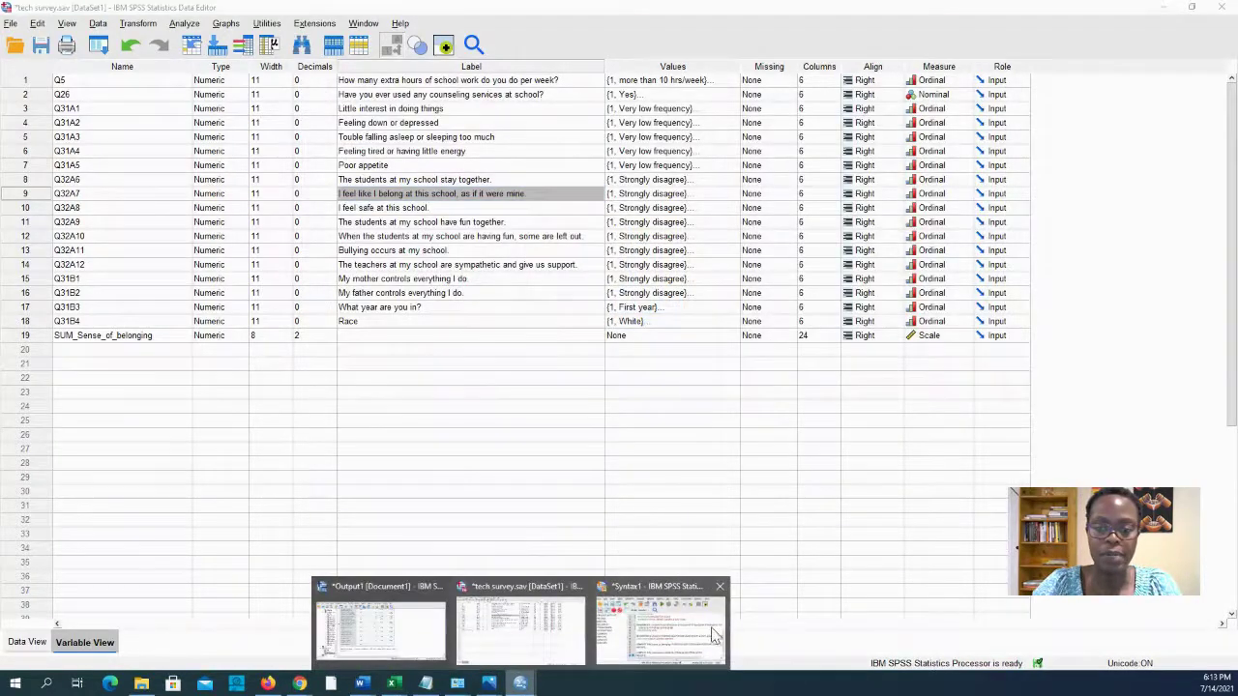
{"action": "left_click", "coordinate": [688, 626]}
{"action": "left_click_drag", "start_coordinate": [532, 352], "coordinate": [573, 363]}
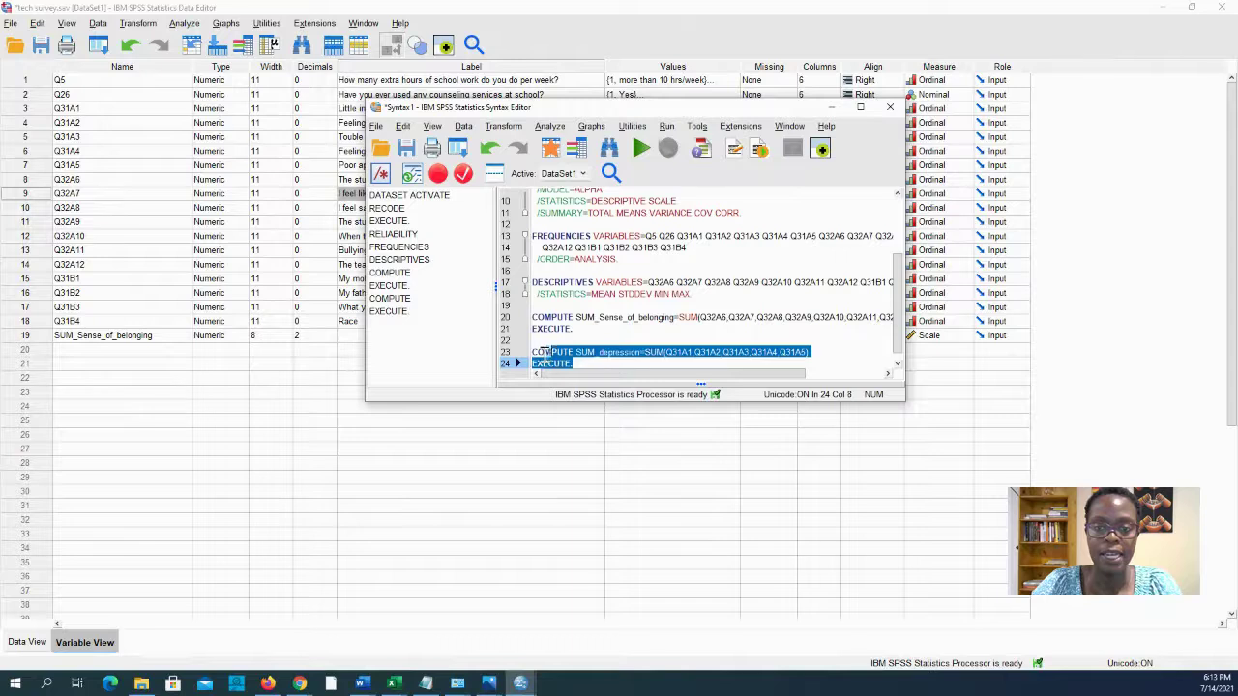
{"action": "left_click", "coordinate": [642, 148]}
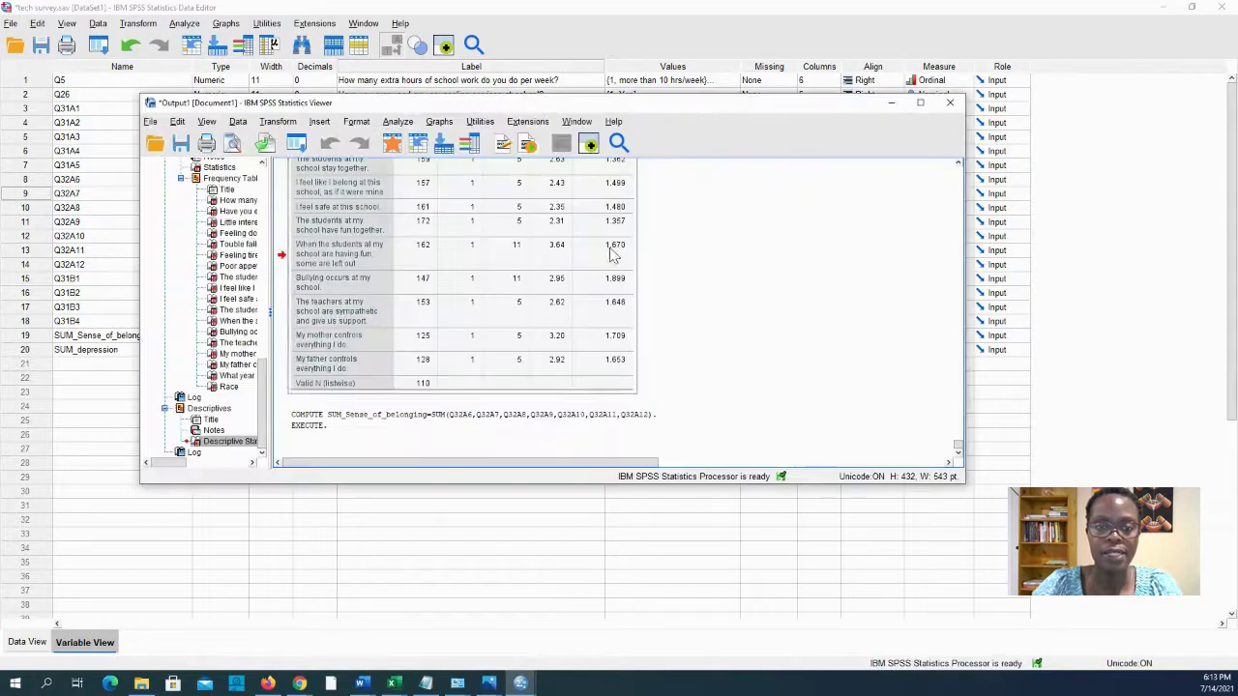
{"action": "left_click", "coordinate": [89, 450]}
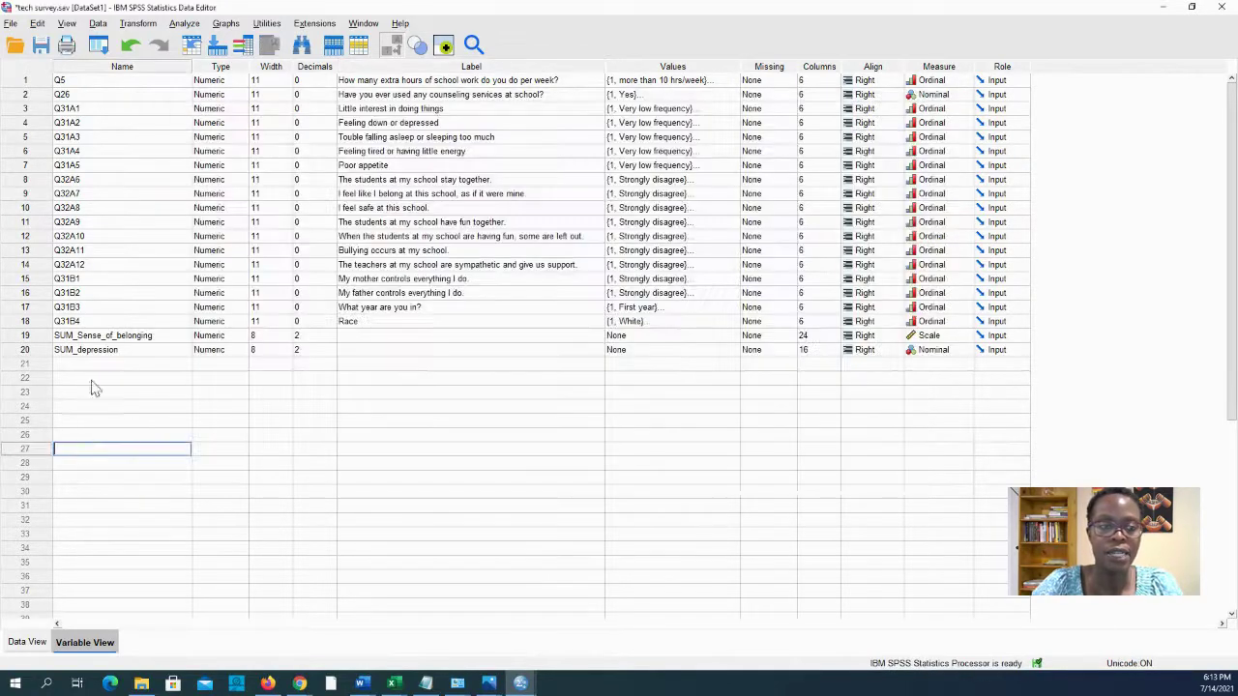
Open the Bivariate Correlations dialog and cancel it without running
{"action": "left_click", "coordinate": [185, 23]}
{"action": "mouse_move", "coordinate": [234, 126]}
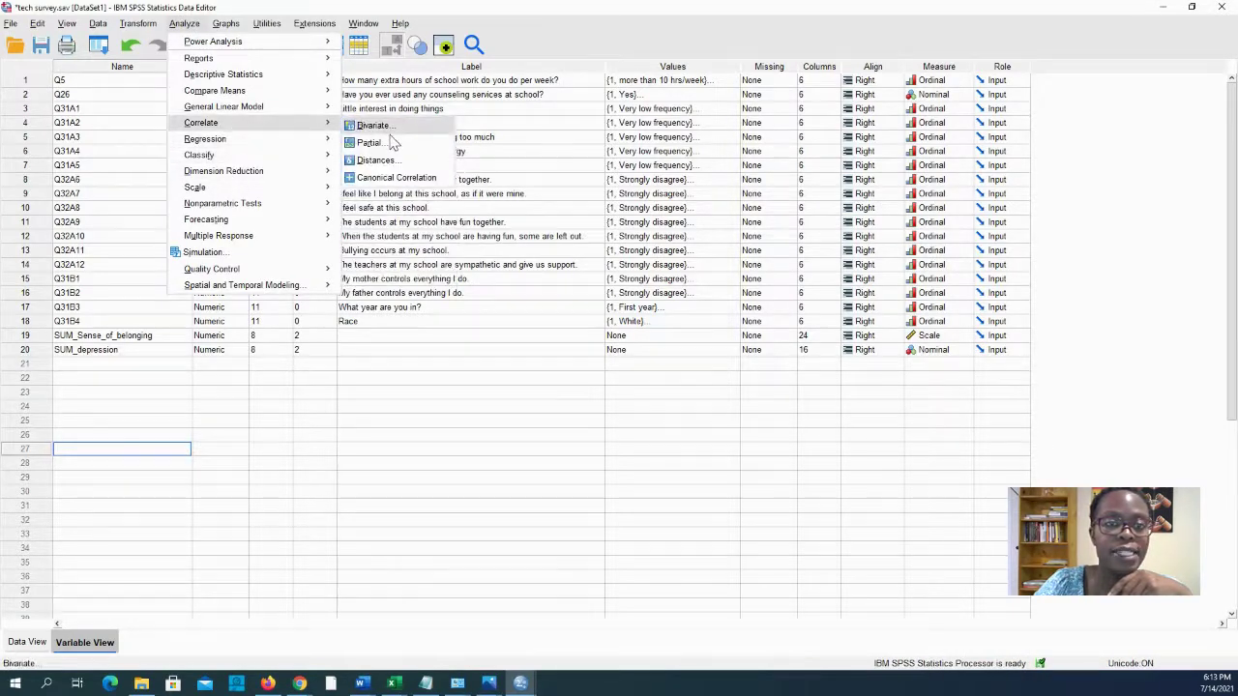
{"action": "left_click", "coordinate": [373, 127]}
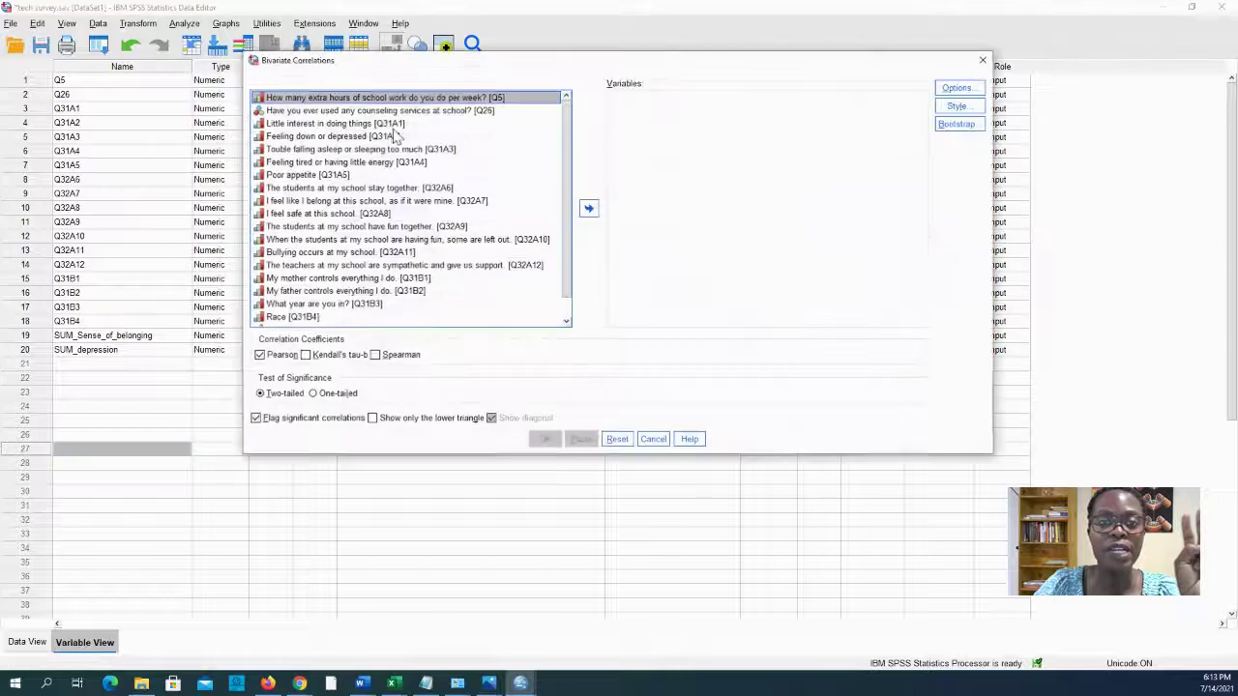
{"action": "scroll", "coordinate": [571, 172], "scroll_direction": "down", "scroll_amount": 1}
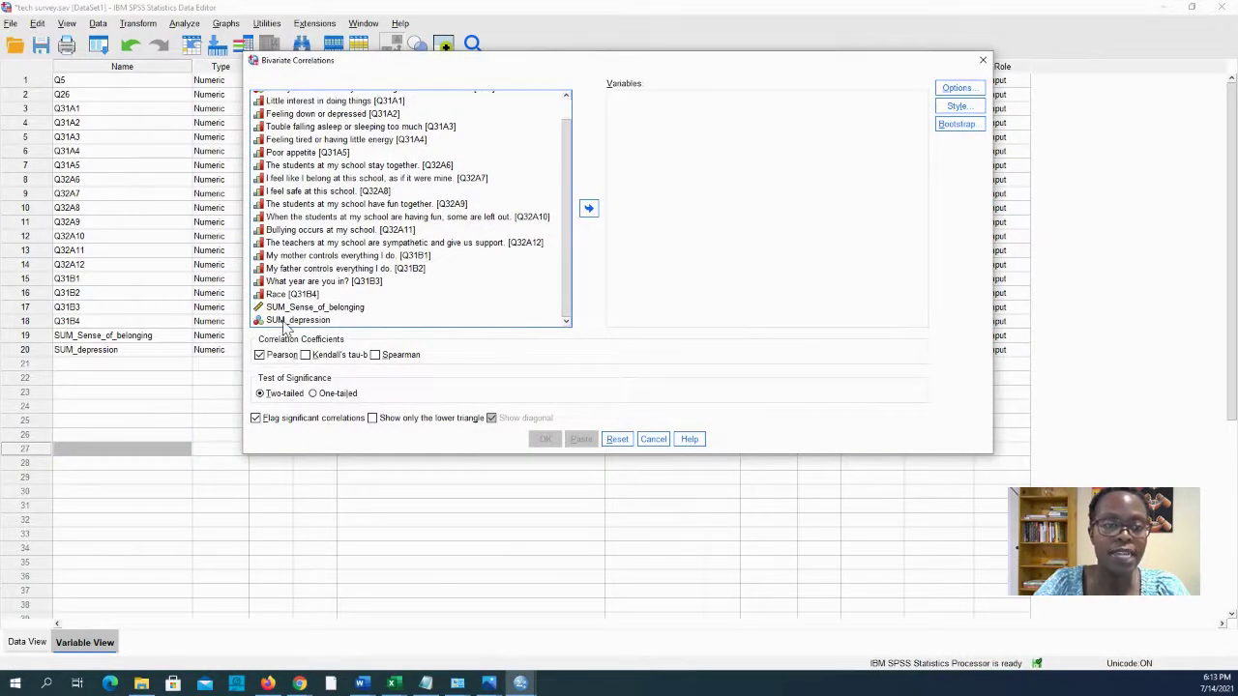
{"action": "left_click", "coordinate": [654, 439]}
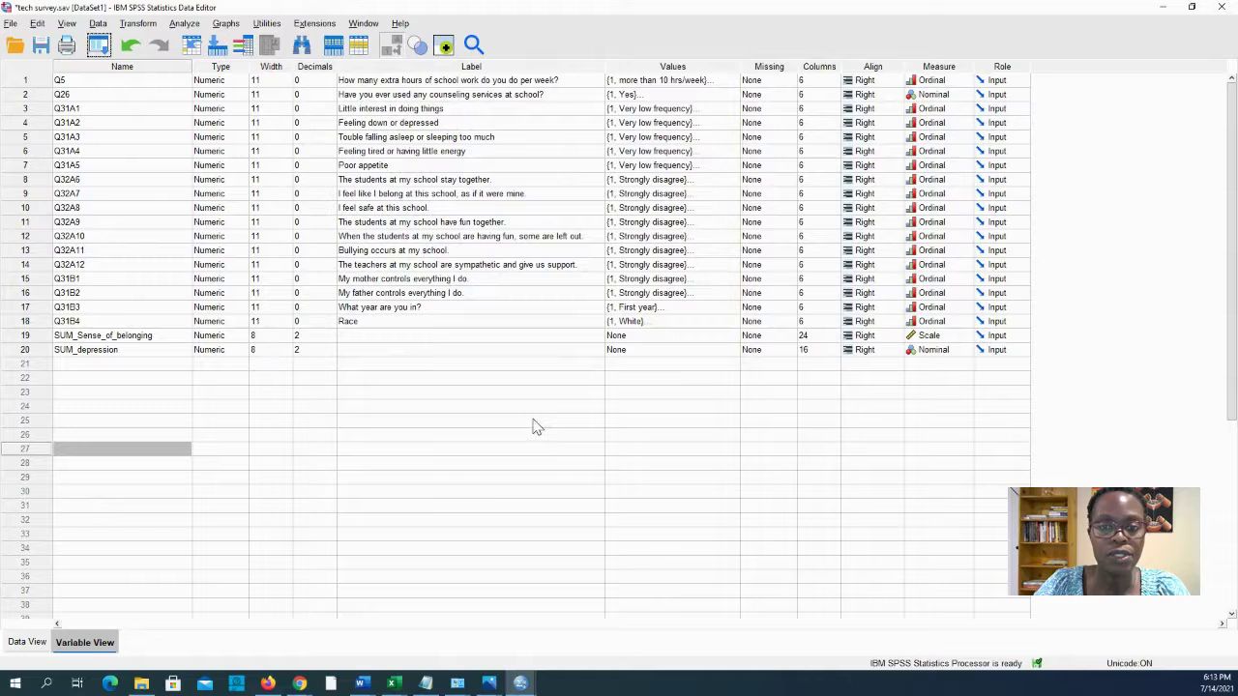
Set SUM_depression's Measure to Scale in Variable View
{"action": "left_click", "coordinate": [934, 349]}
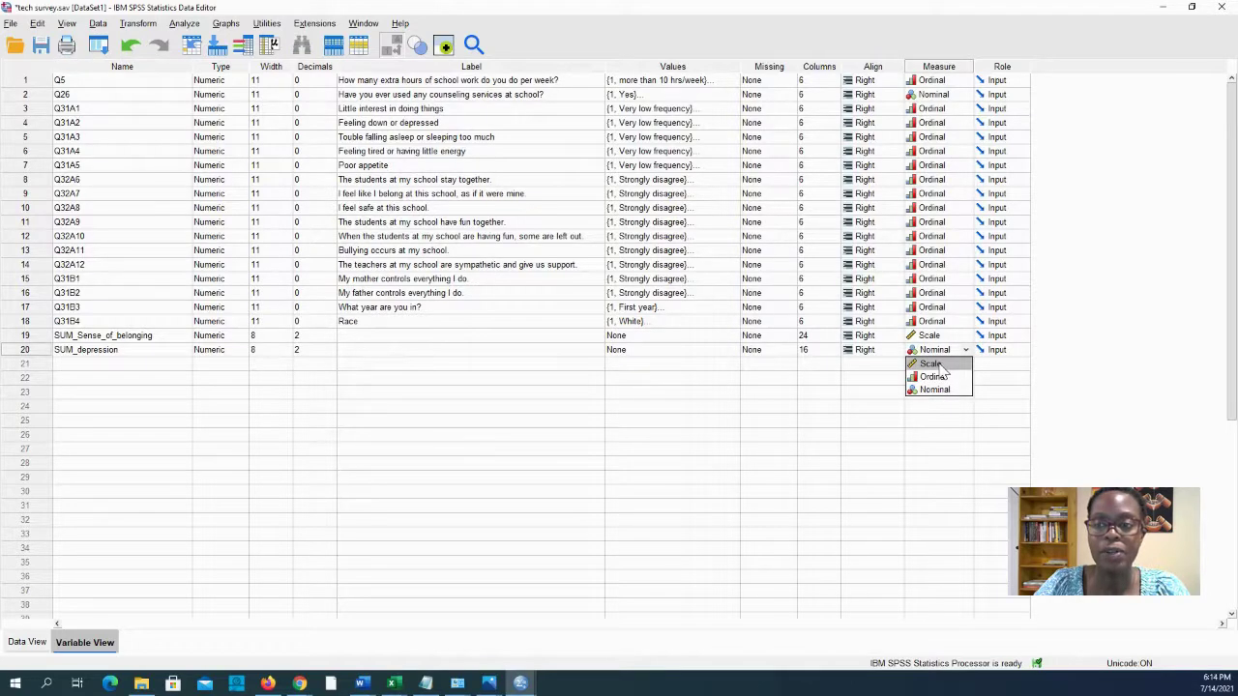
{"action": "left_click", "coordinate": [931, 364]}
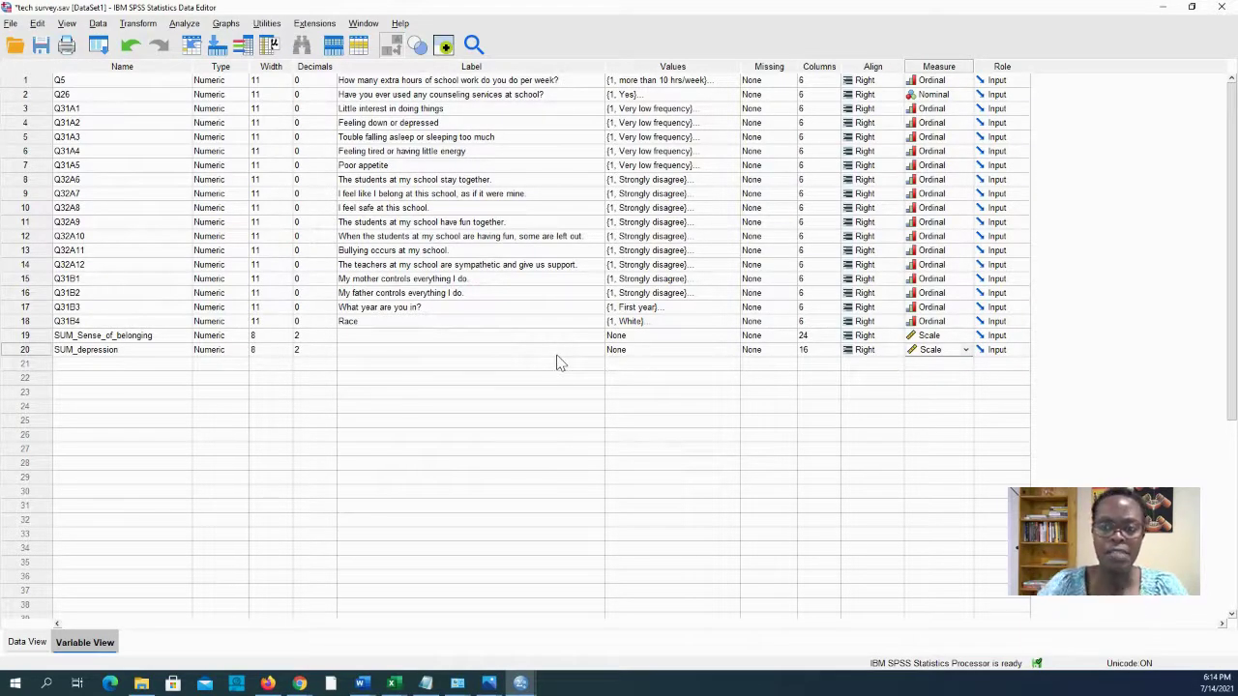
{"action": "left_click", "coordinate": [183, 24]}
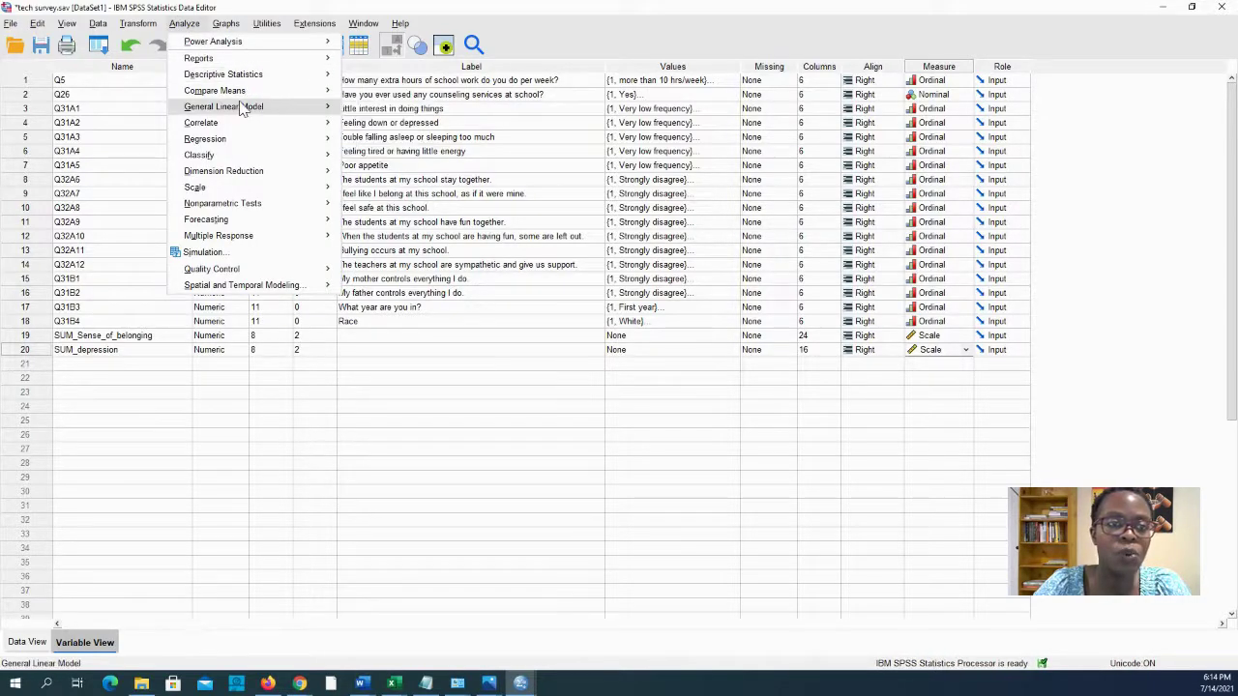
Move SUM_Sense_of_belonging and SUM_depression into Bivariate Correlations and paste the command
{"action": "mouse_move", "coordinate": [232, 123]}
{"action": "left_click", "coordinate": [356, 124]}
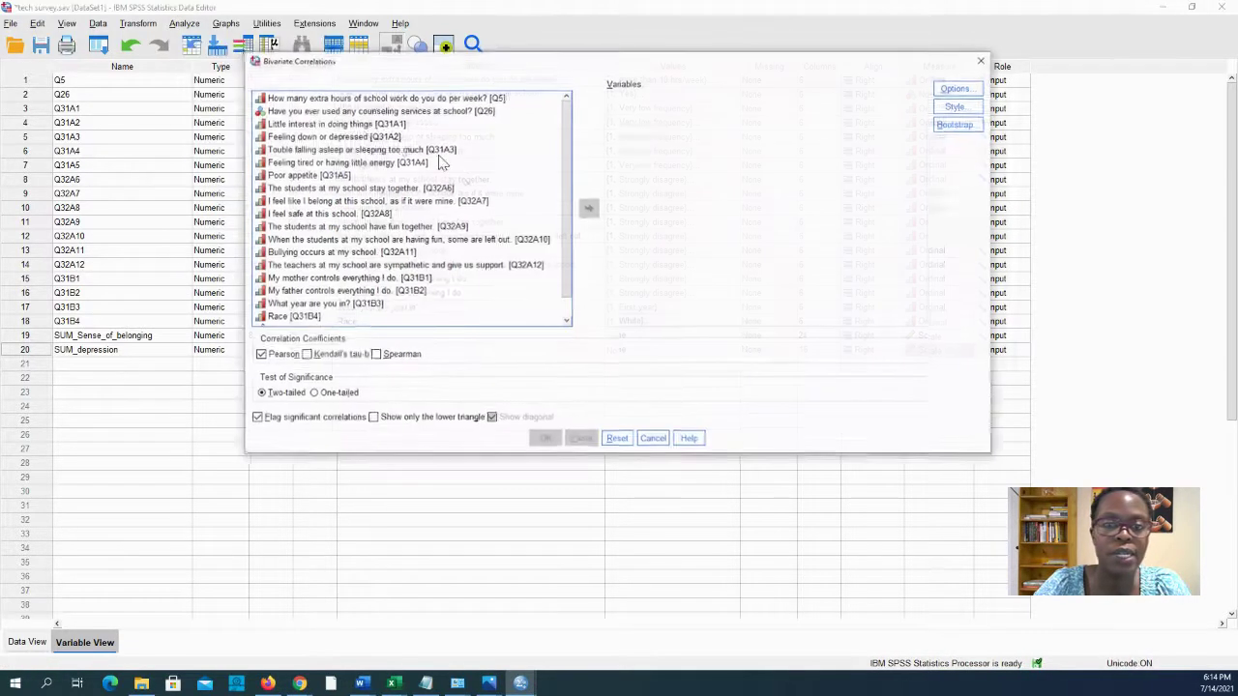
{"action": "scroll", "coordinate": [290, 310], "scroll_direction": "down", "scroll_amount": 1}
{"action": "left_click", "coordinate": [268, 321]}
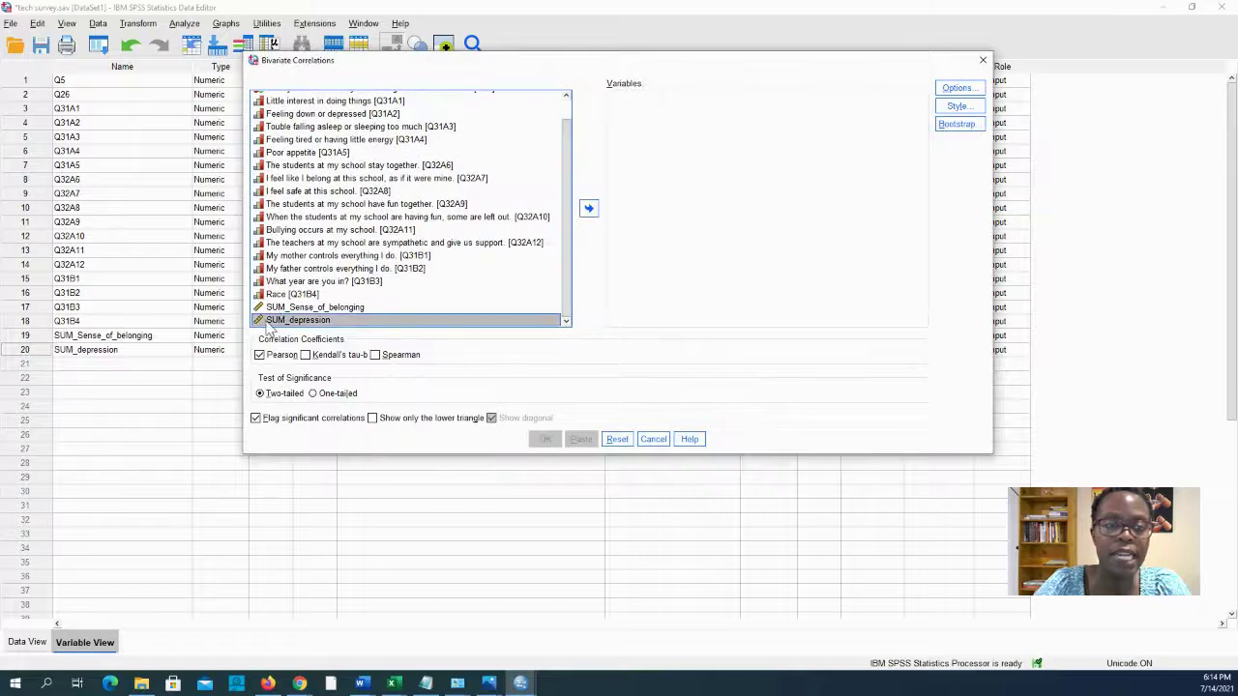
{"action": "left_click", "coordinate": [275, 307]}
{"action": "left_click", "coordinate": [275, 320], "text": "shift"}
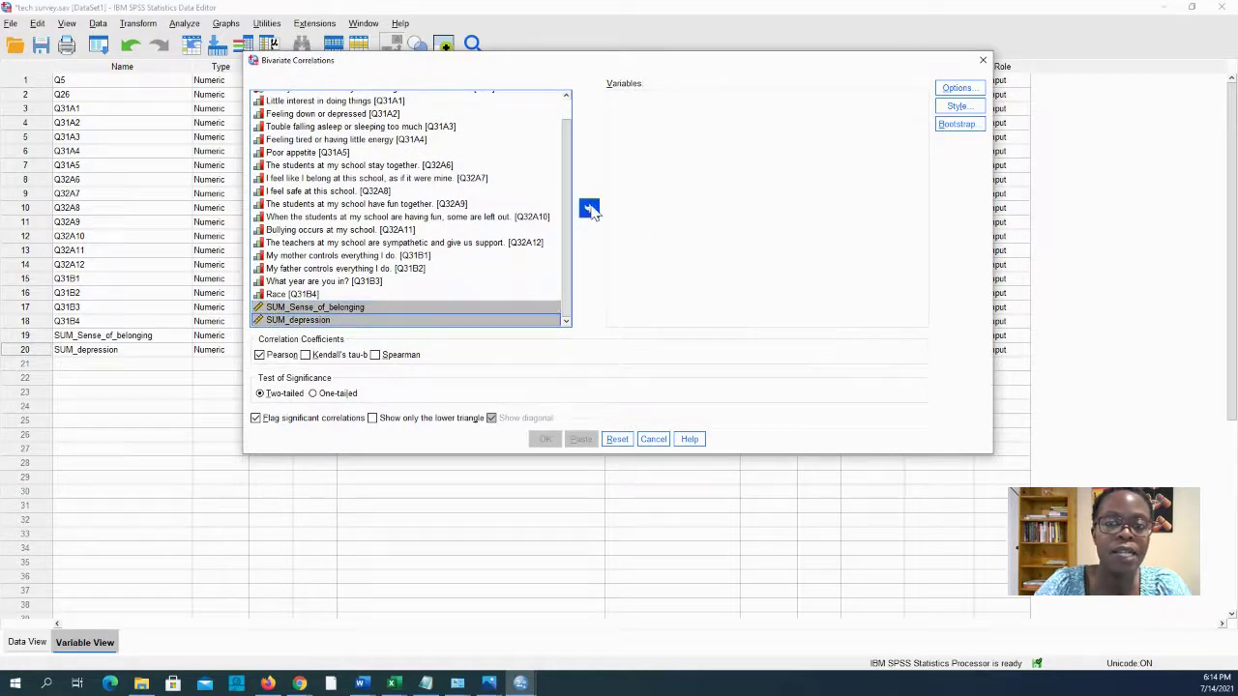
{"action": "left_click", "coordinate": [589, 210]}
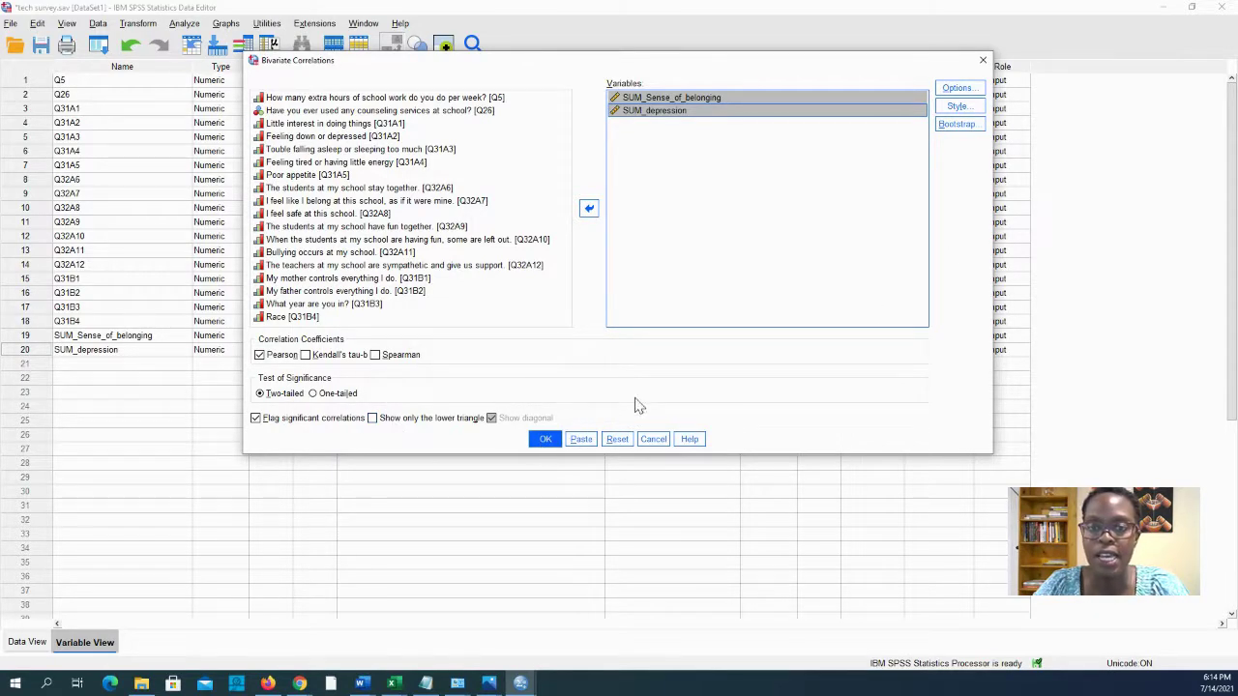
{"action": "left_click", "coordinate": [581, 439]}
Run the CORRELATIONS block in Syntax1, giving a .703 correlation significant at 0.01
{"action": "mouse_move", "coordinate": [520, 684]}
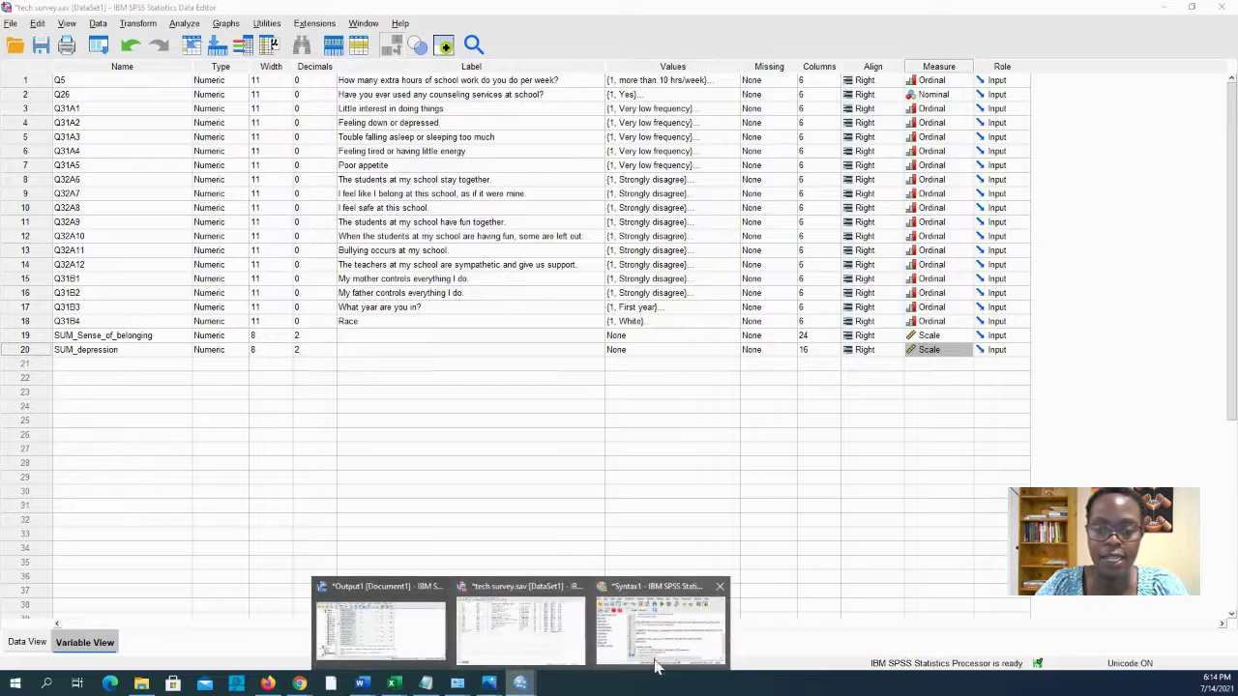
{"action": "left_click", "coordinate": [663, 649]}
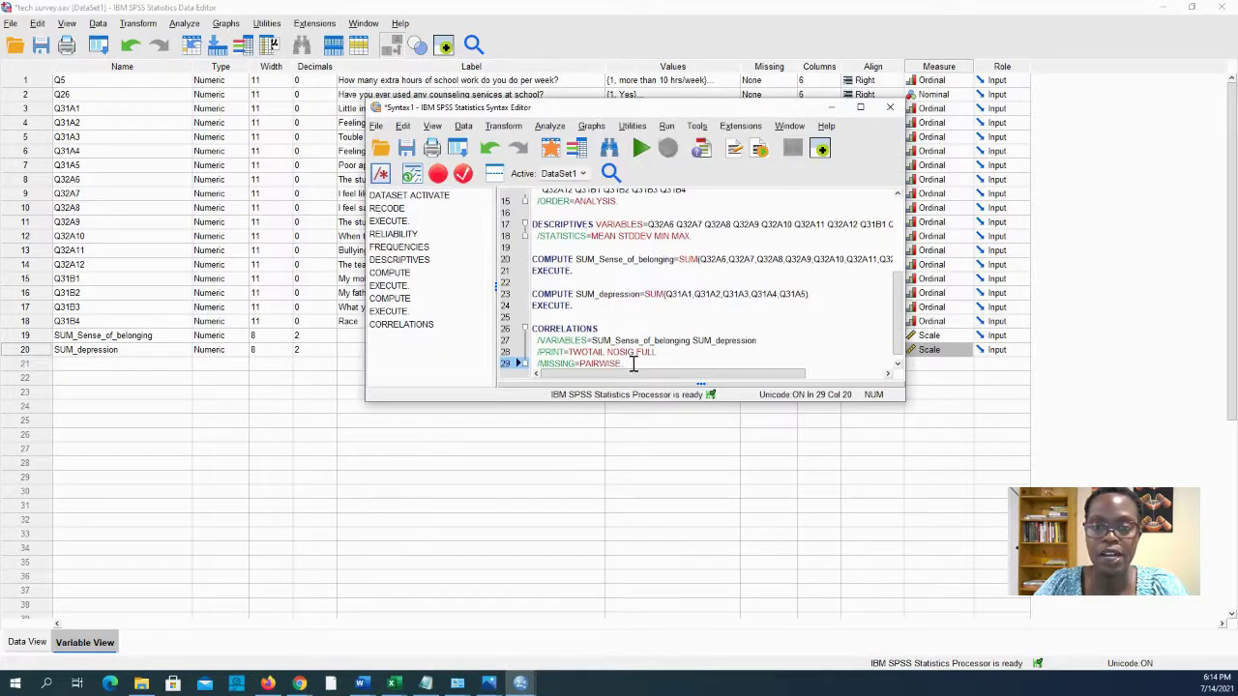
{"action": "left_click_drag", "start_coordinate": [624, 364], "coordinate": [520, 332]}
{"action": "left_click", "coordinate": [641, 147]}
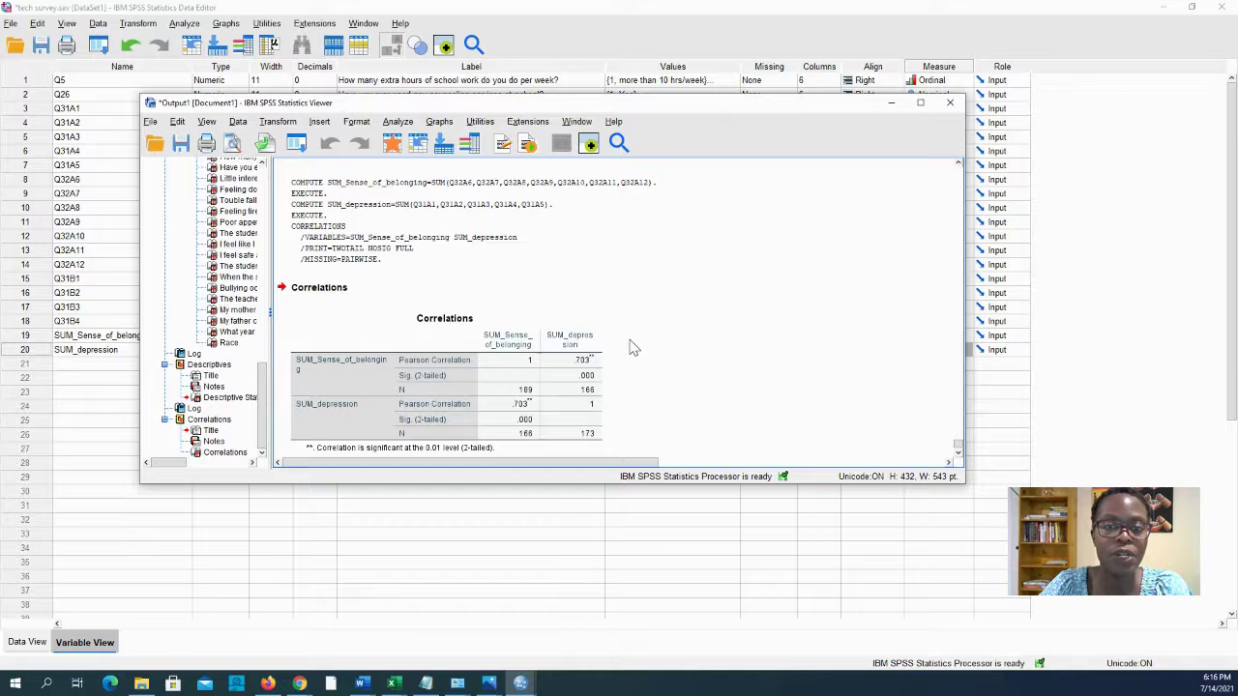
Select the logged syntax in the output, then minimise the Output Viewer to reveal the syntax editor
{"action": "scroll", "coordinate": [630, 347], "scroll_direction": "down", "scroll_amount": 1}
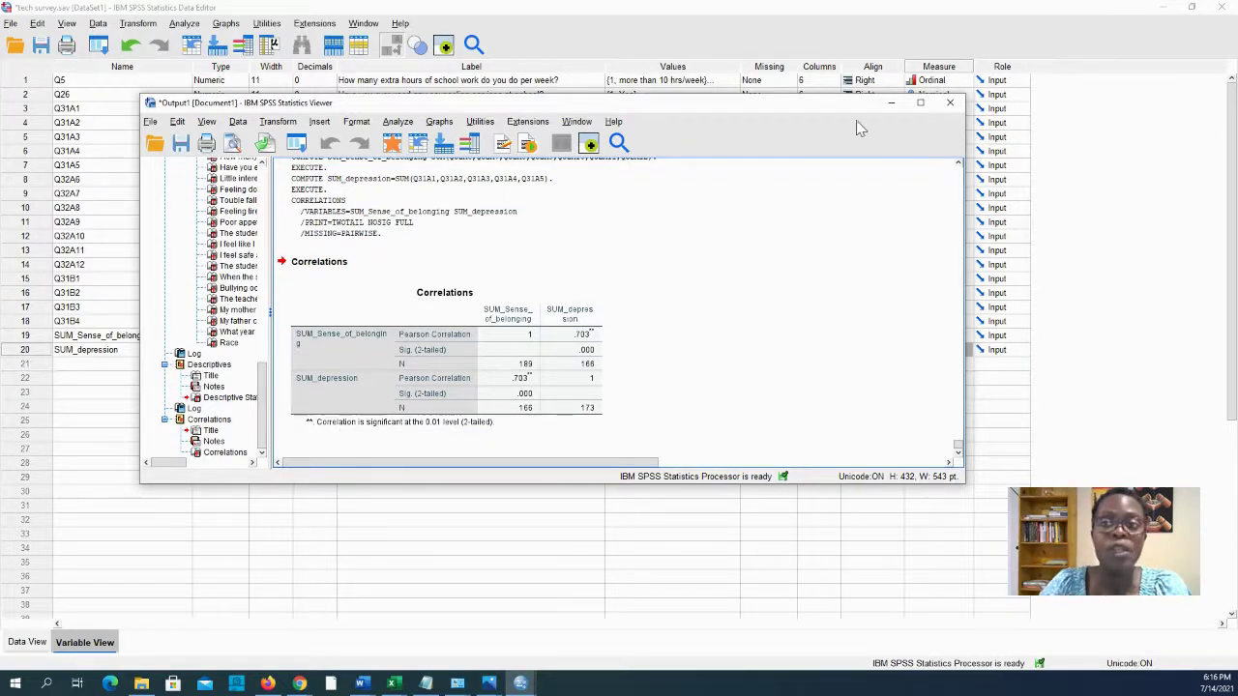
{"action": "left_click", "coordinate": [855, 194]}
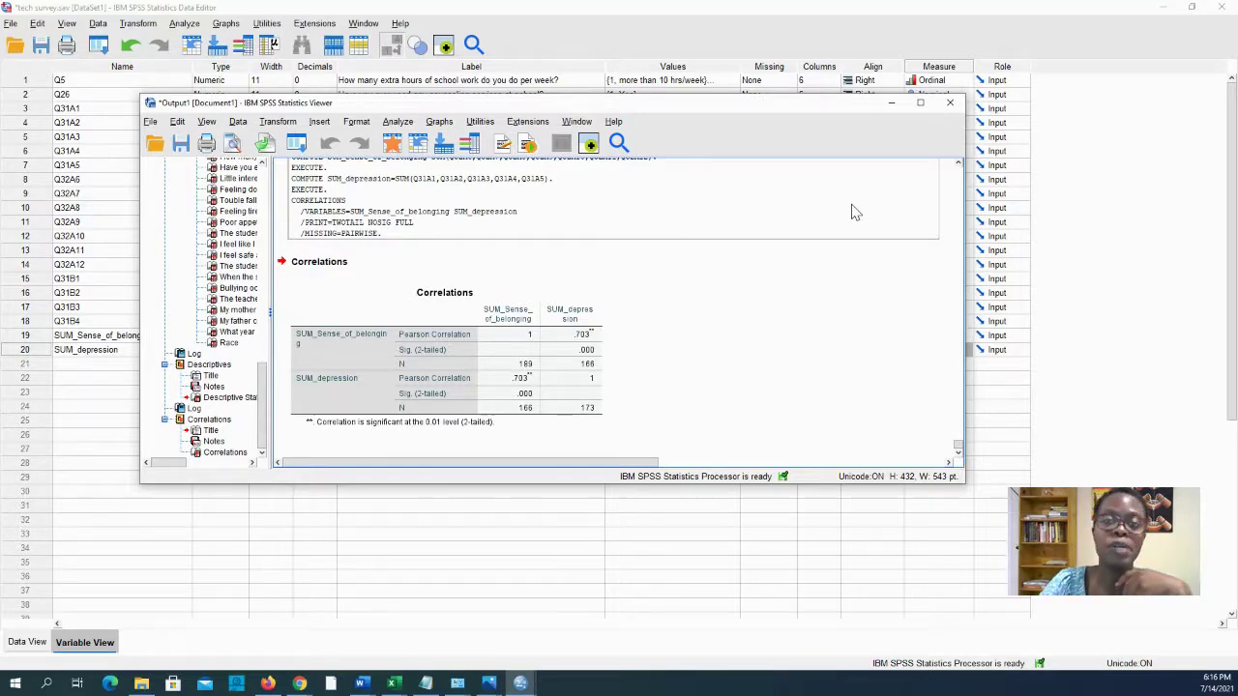
{"action": "left_click", "coordinate": [891, 102]}
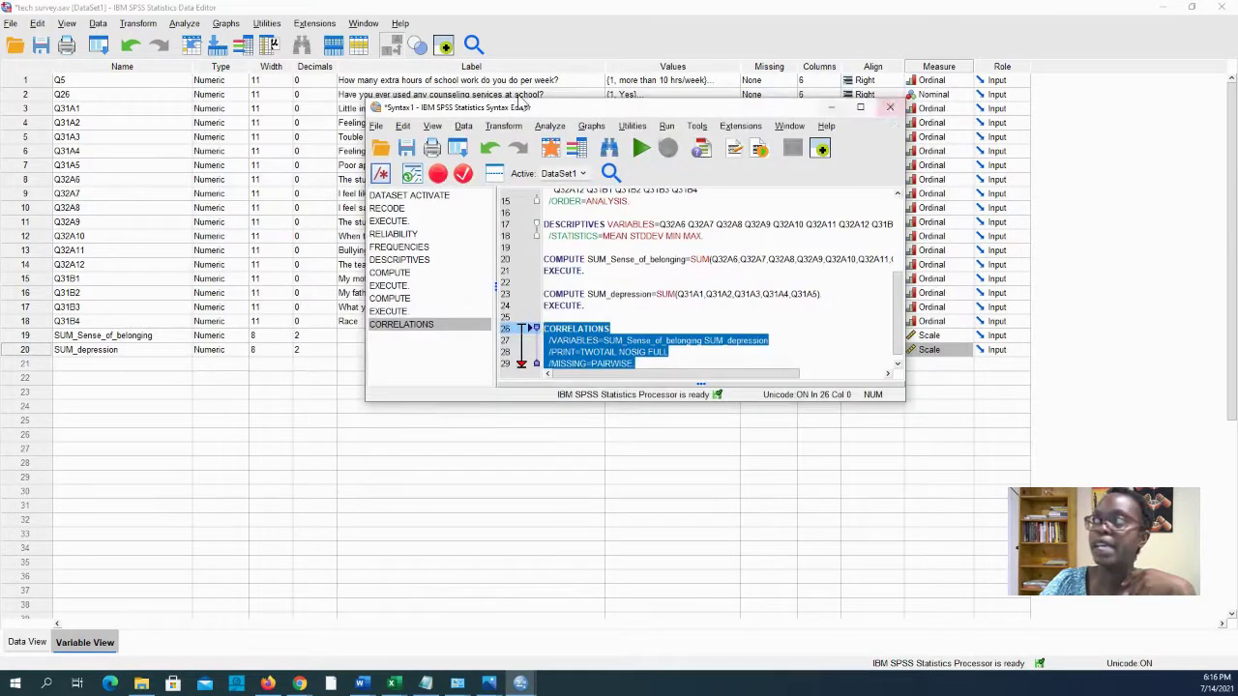
Reset the Descriptives dialog and paste a DESCRIPTIVES command for SUM_depression into the syntax
{"action": "left_click", "coordinate": [184, 23]}
{"action": "mouse_move", "coordinate": [221, 242]}
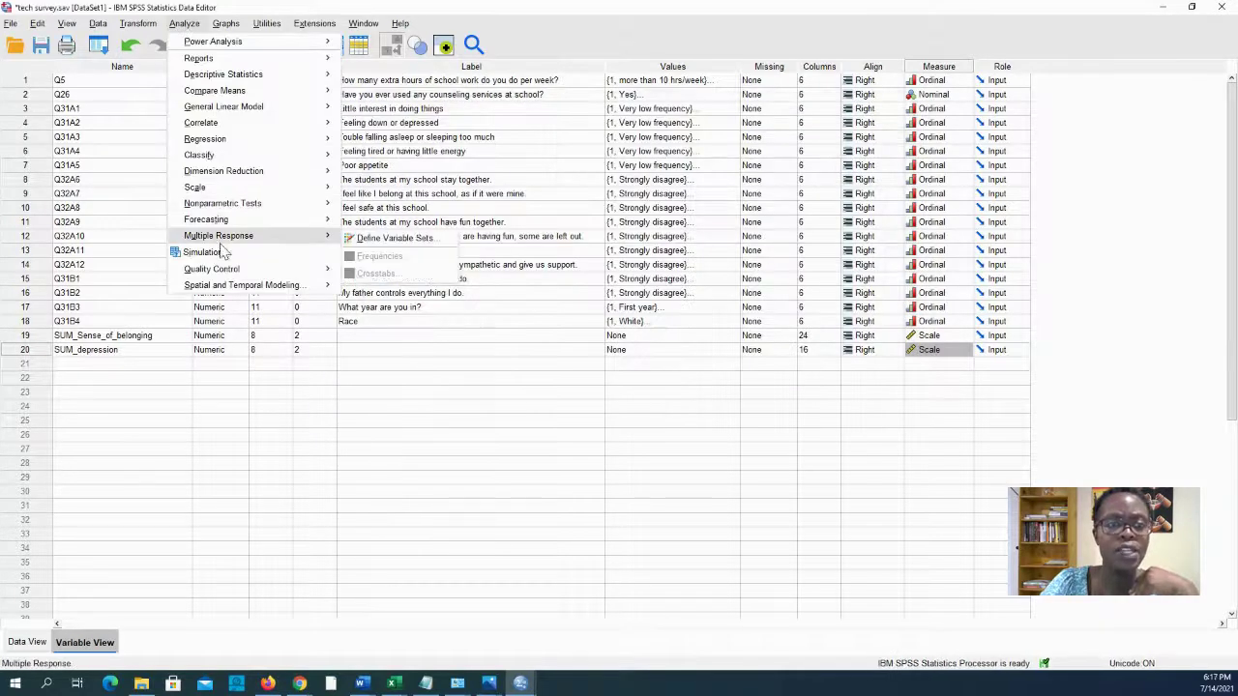
{"action": "mouse_move", "coordinate": [248, 91]}
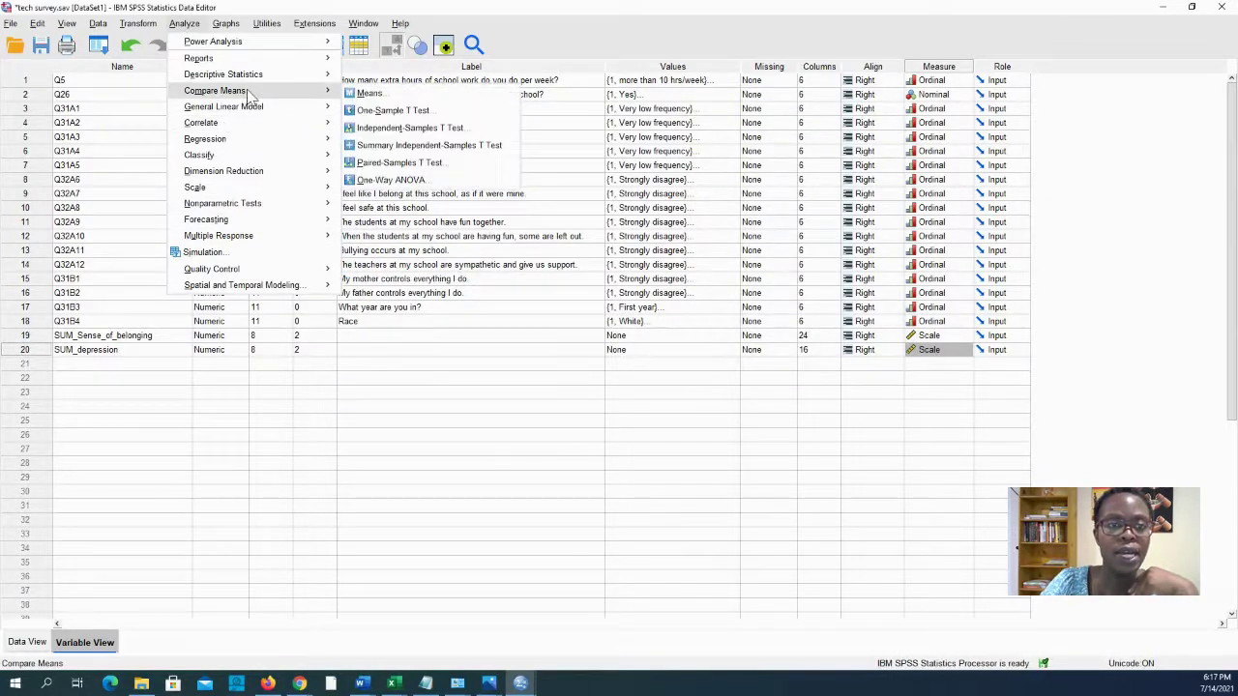
{"action": "mouse_move", "coordinate": [290, 76]}
{"action": "left_click", "coordinate": [382, 100]}
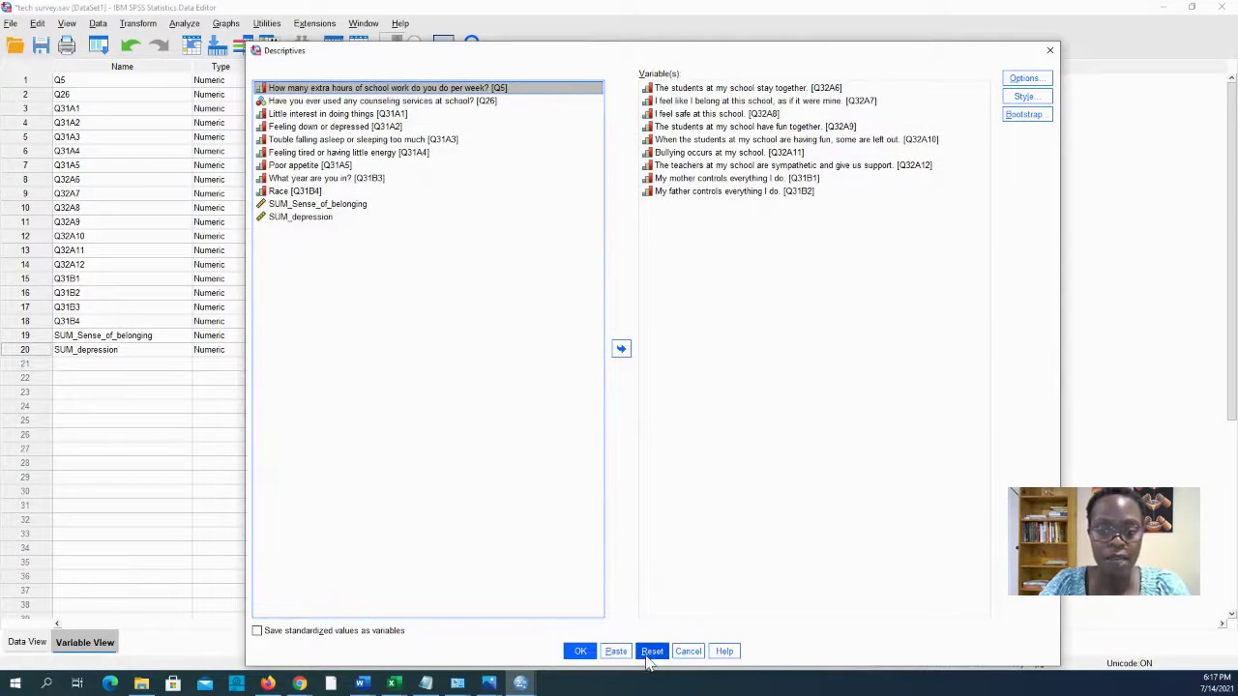
{"action": "left_click", "coordinate": [650, 651]}
{"action": "left_click", "coordinate": [293, 333]}
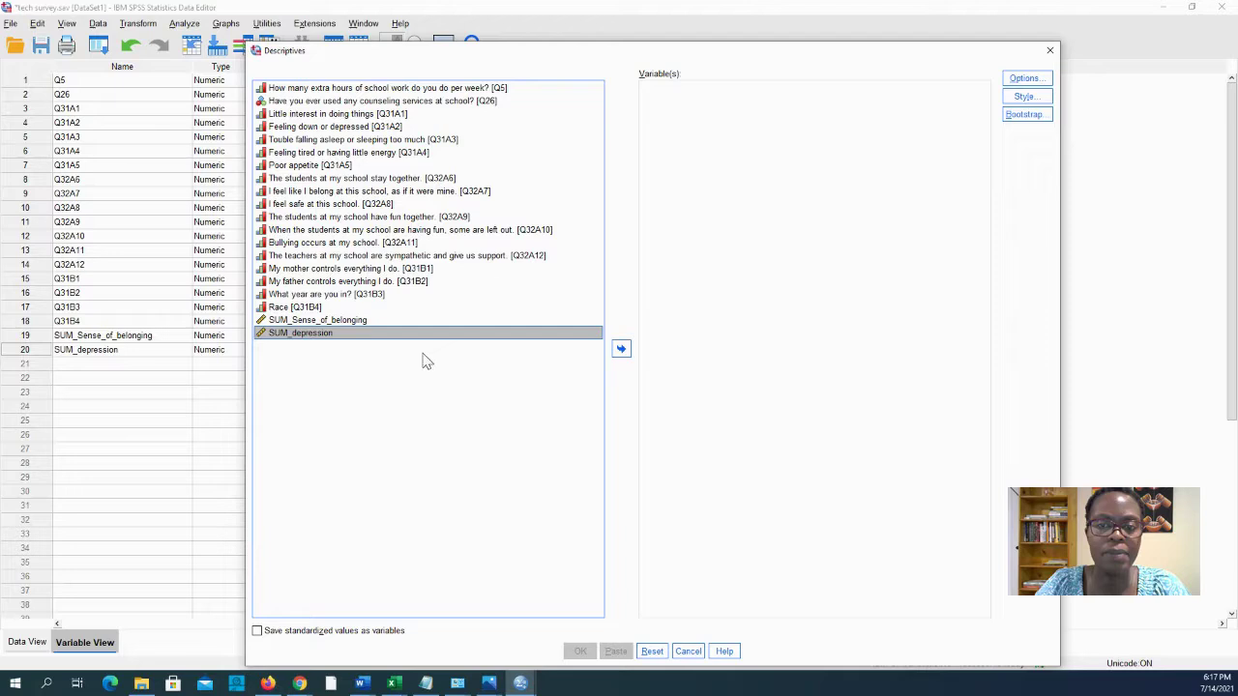
{"action": "left_click", "coordinate": [621, 350]}
{"action": "left_click", "coordinate": [616, 651]}
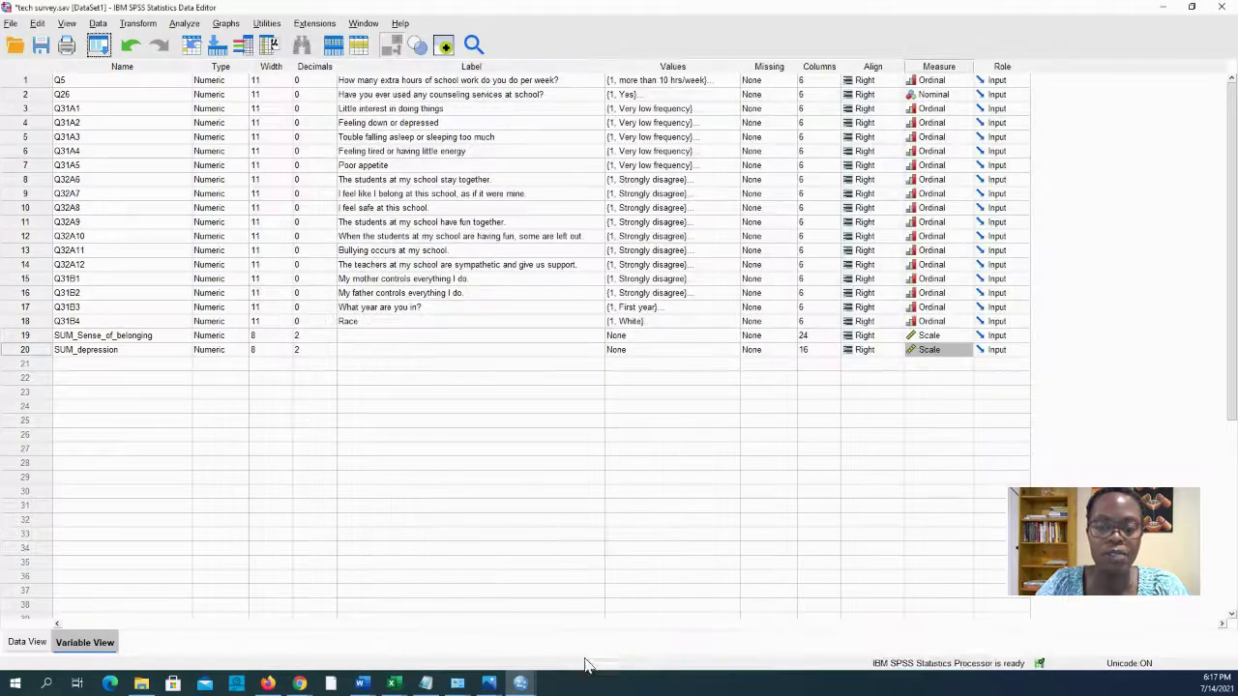
Run the pasted DESCRIPTIVES lines for SUM_depression from the syntax editor
{"action": "mouse_move", "coordinate": [520, 683]}
{"action": "left_click", "coordinate": [642, 638]}
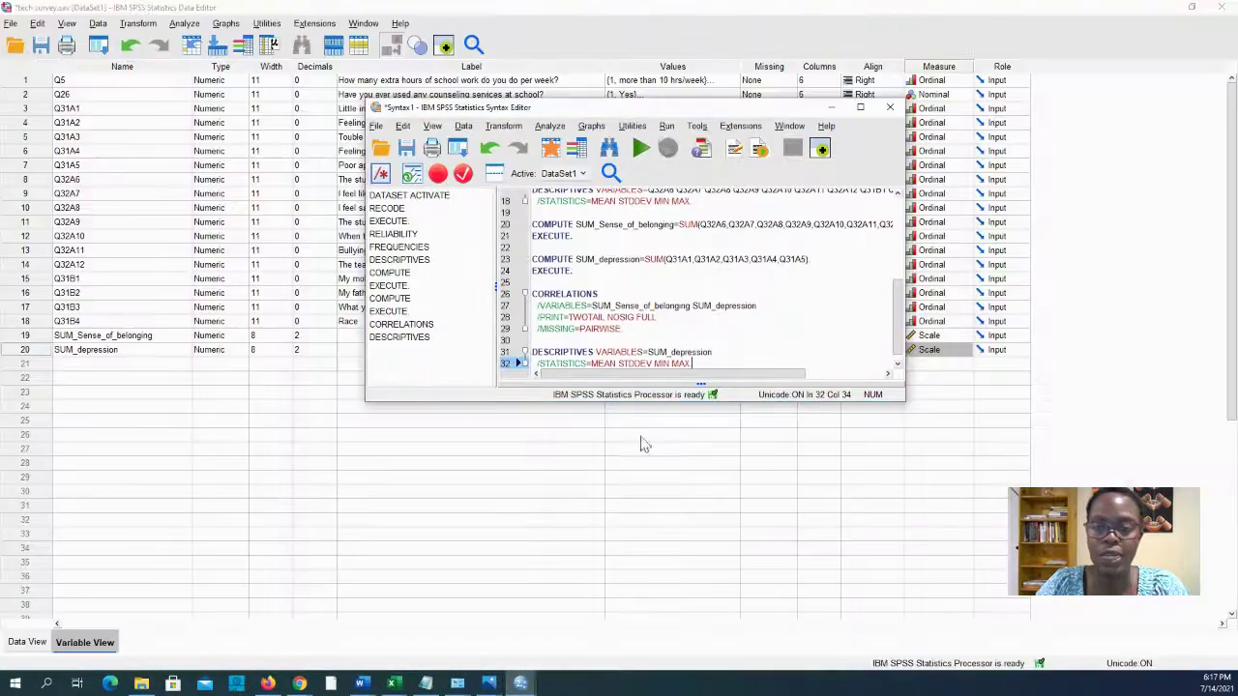
{"action": "left_click_drag", "start_coordinate": [654, 358], "coordinate": [538, 341]}
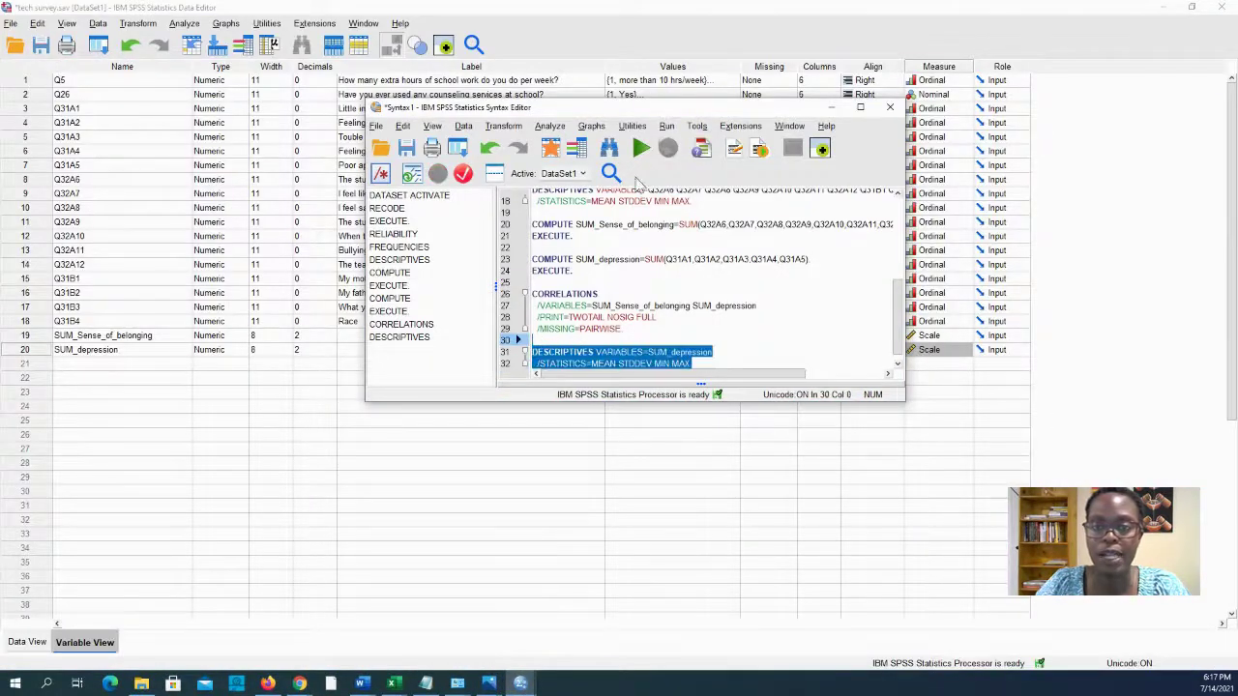
{"action": "left_click", "coordinate": [642, 148]}
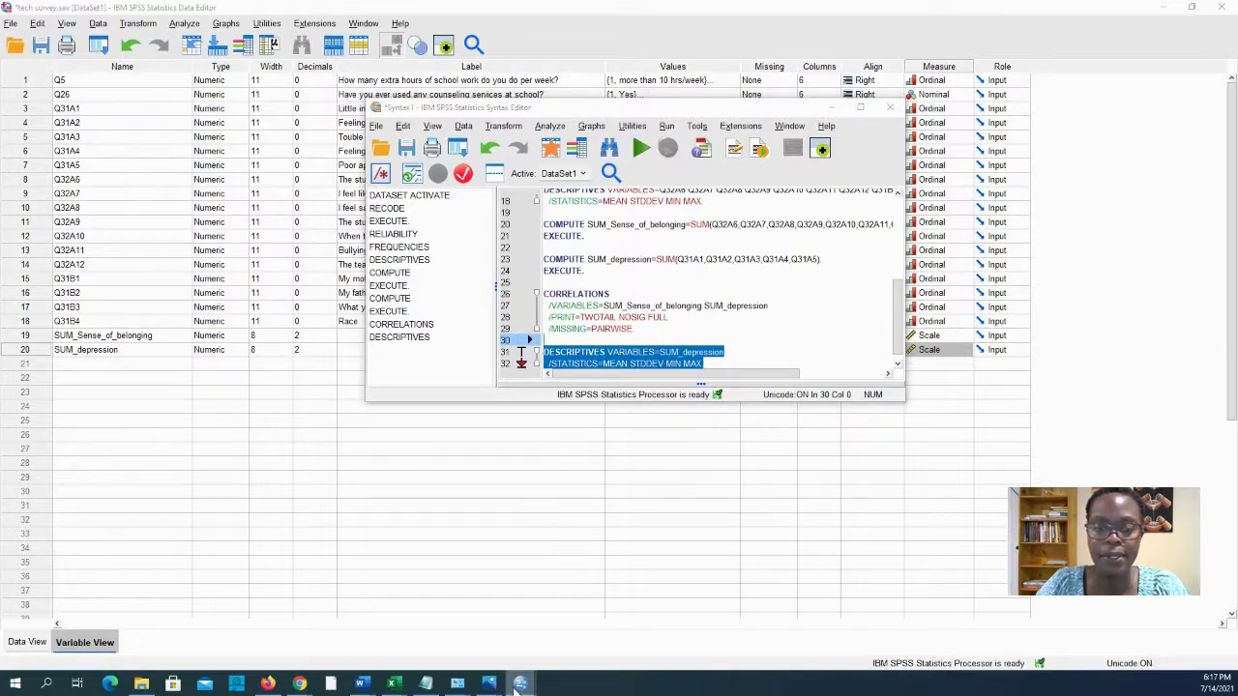
Show the SUM_depression descriptives output (N 173, mean 12.1561) lower down and minimise the syntax editor
{"action": "mouse_move", "coordinate": [521, 686]}
{"action": "left_click", "coordinate": [404, 630]}
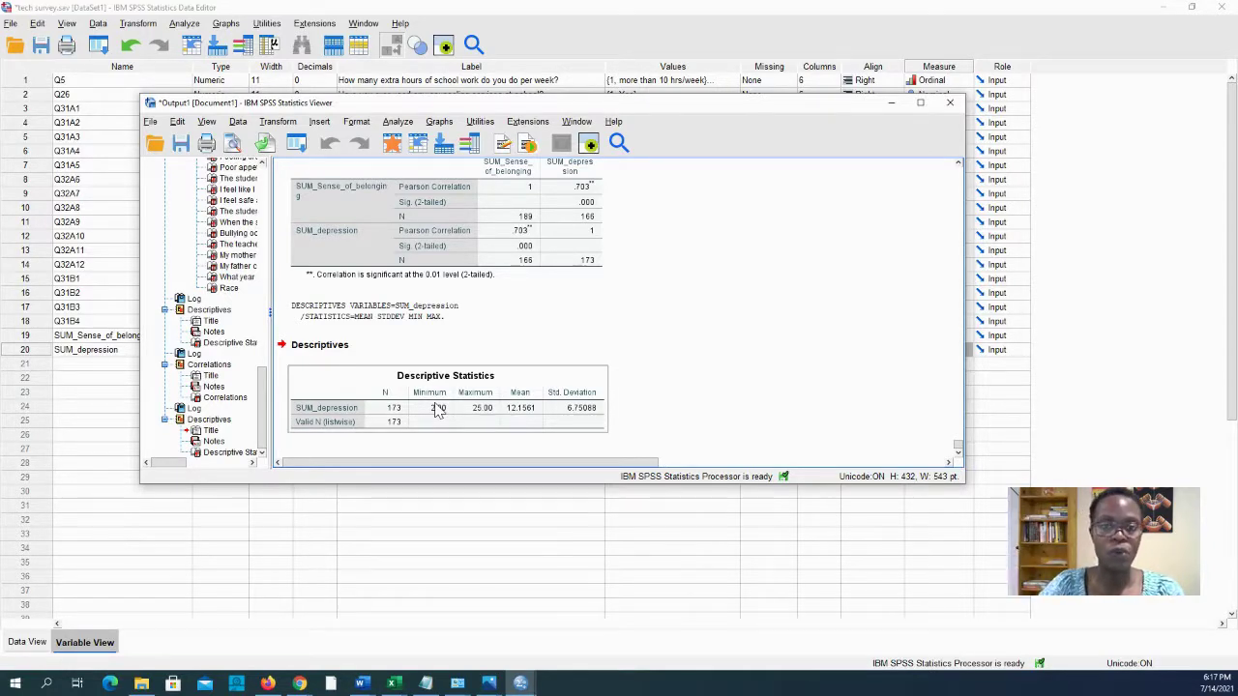
{"action": "left_click_drag", "start_coordinate": [634, 104], "coordinate": [593, 346]}
{"action": "left_click", "coordinate": [830, 108]}
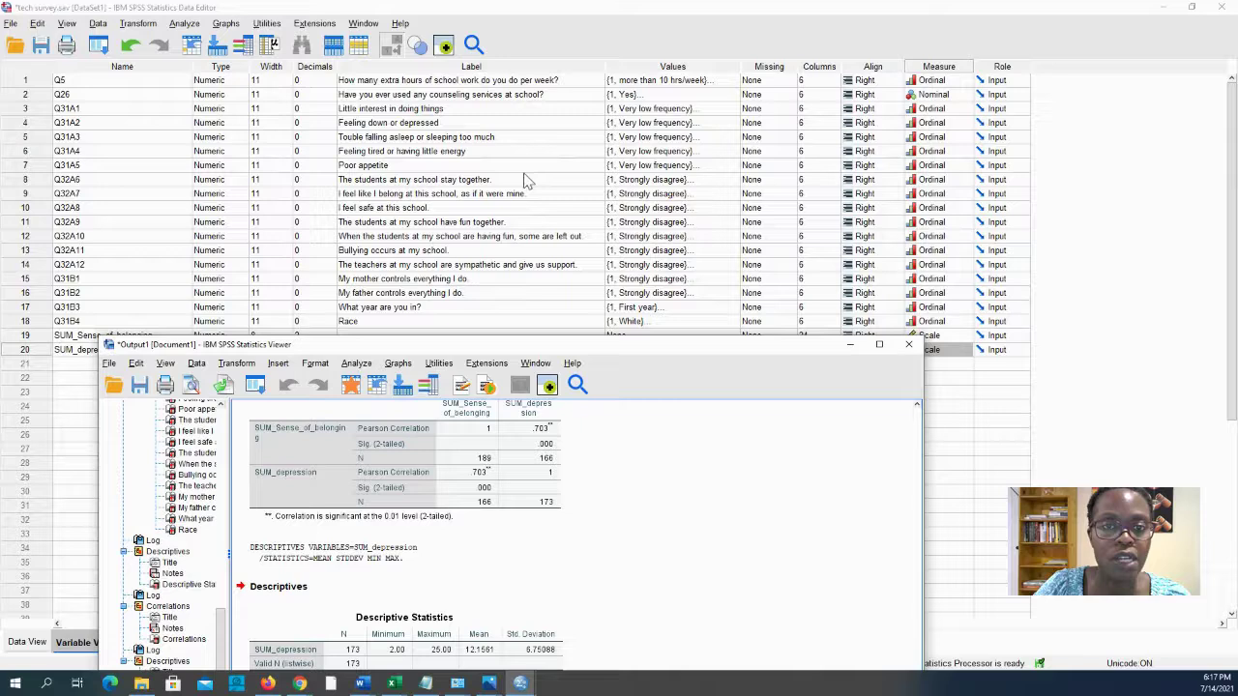
{"action": "left_click", "coordinate": [724, 109]}
{"action": "left_click", "coordinate": [731, 110]}
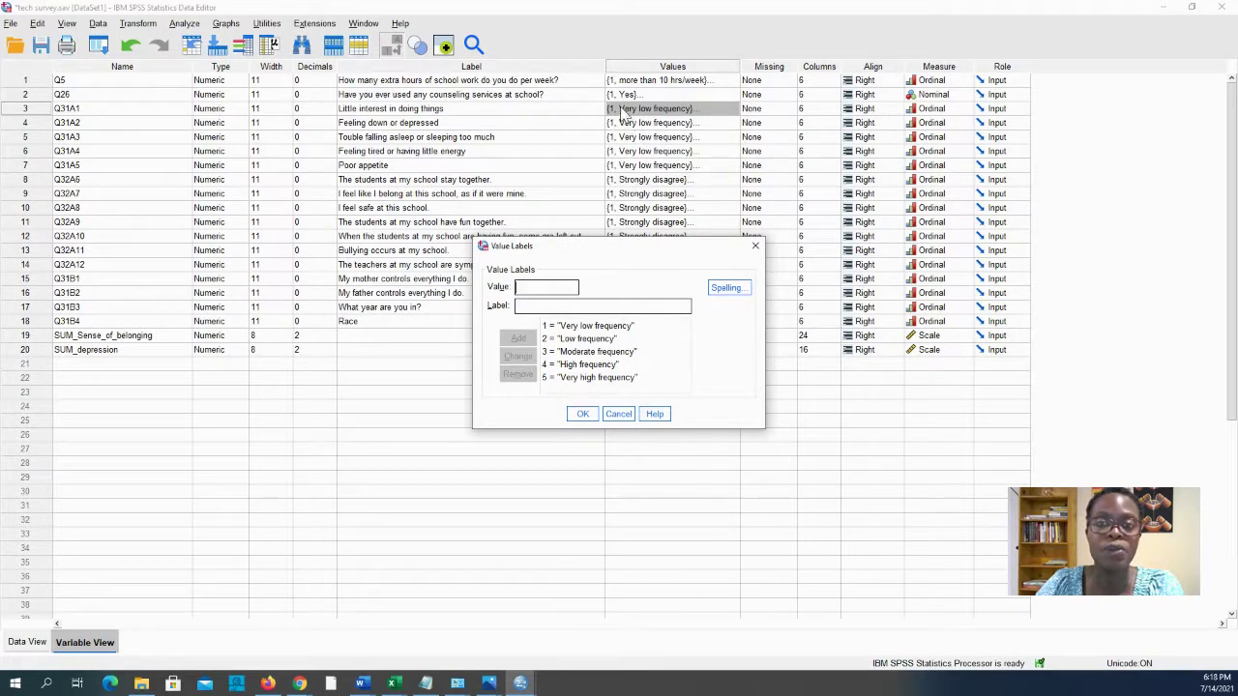
{"action": "left_click", "coordinate": [618, 414]}
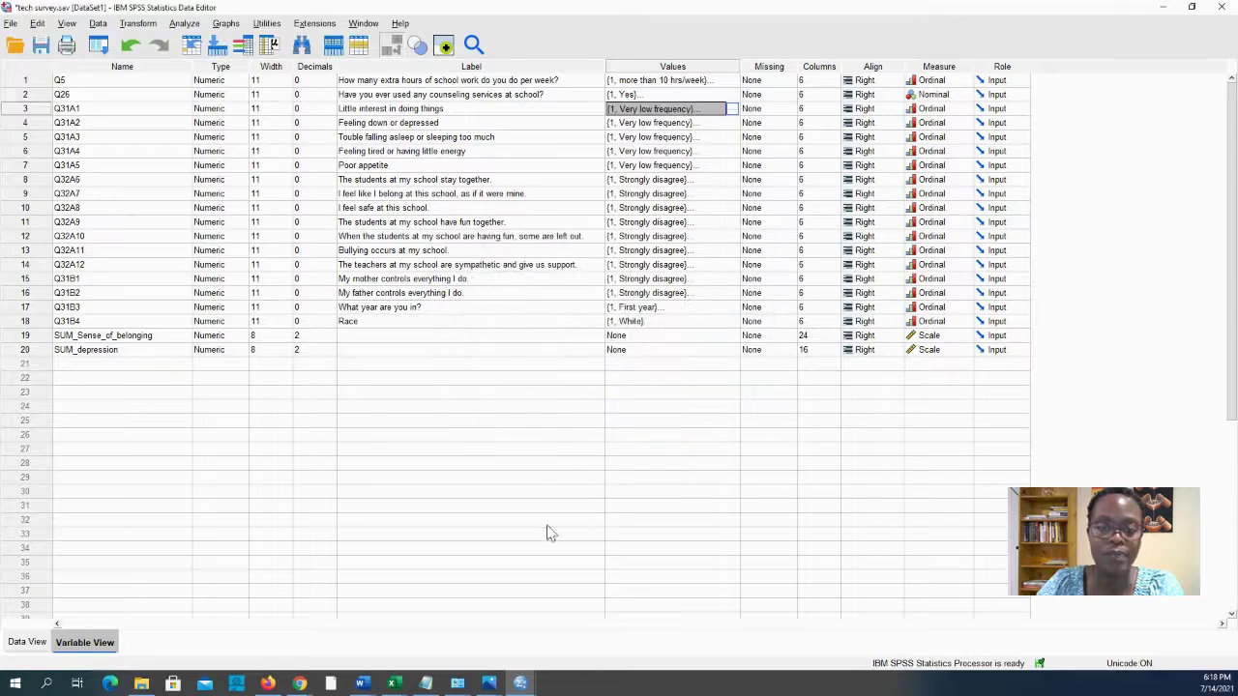
{"action": "mouse_move", "coordinate": [520, 683]}
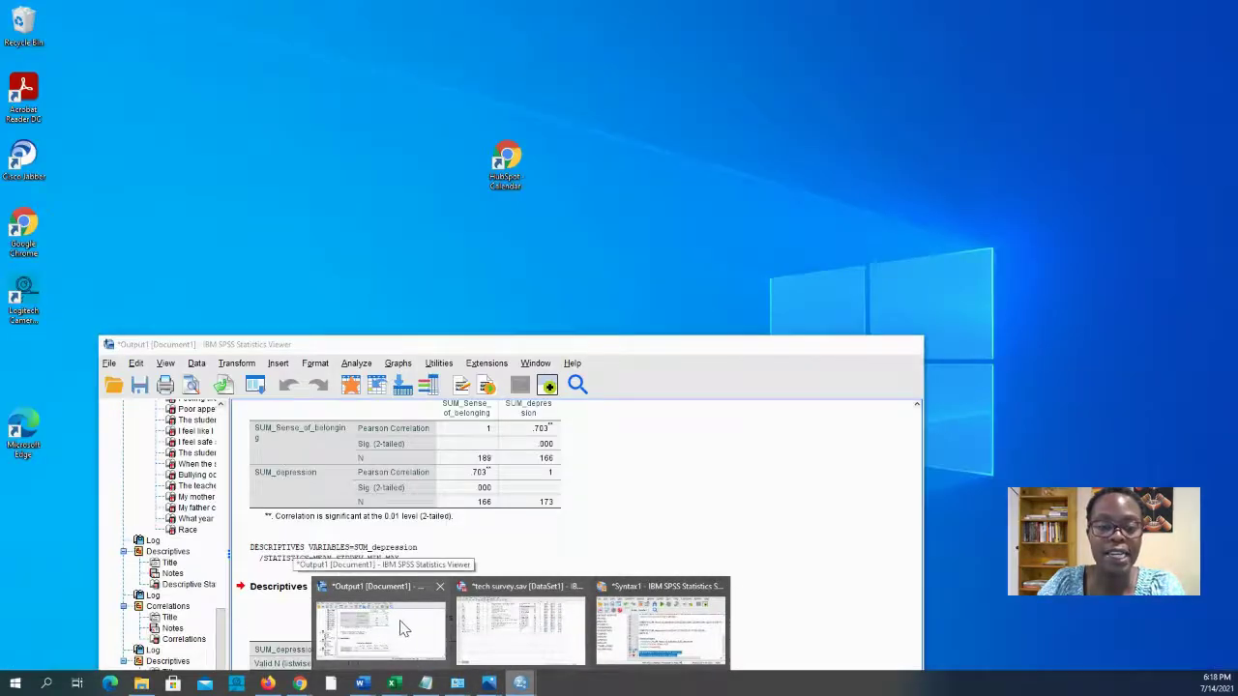
Bring Output1 forward and drag it up over the Data Editor
{"action": "left_click", "coordinate": [400, 628]}
{"action": "left_click_drag", "start_coordinate": [579, 343], "coordinate": [612, 117]}
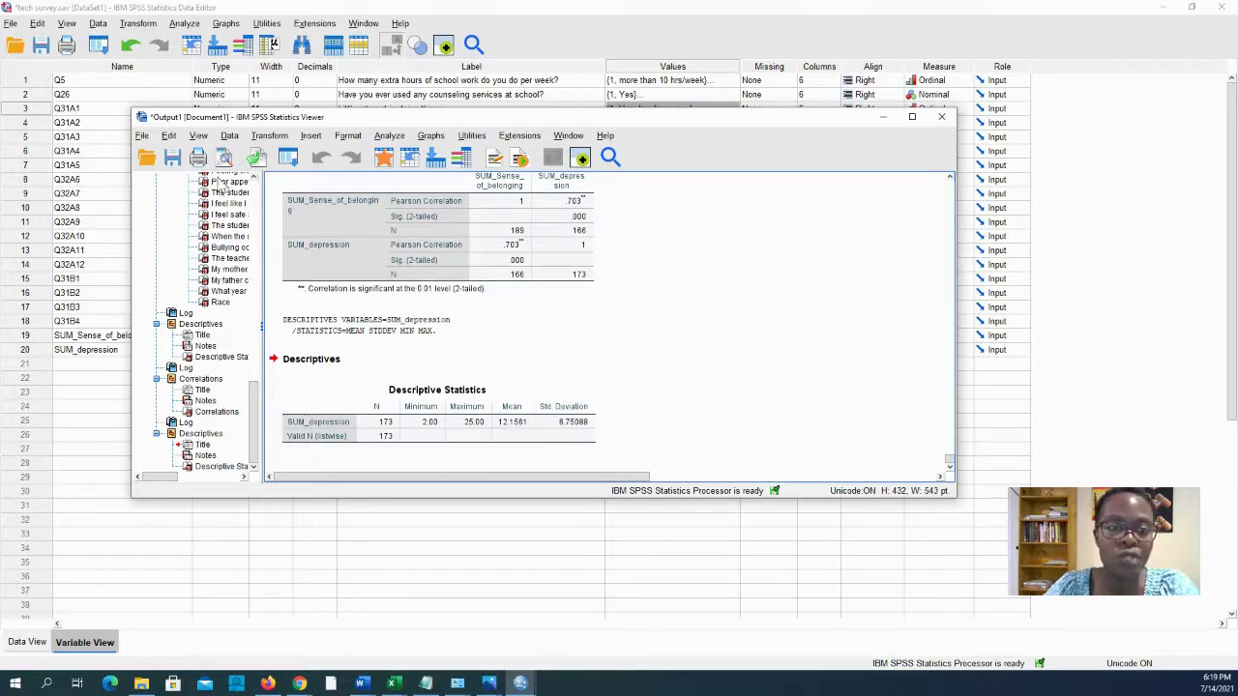
Recode SUM_depression into a new variable named and labelled Depression_groups
{"action": "left_click", "coordinate": [269, 135]}
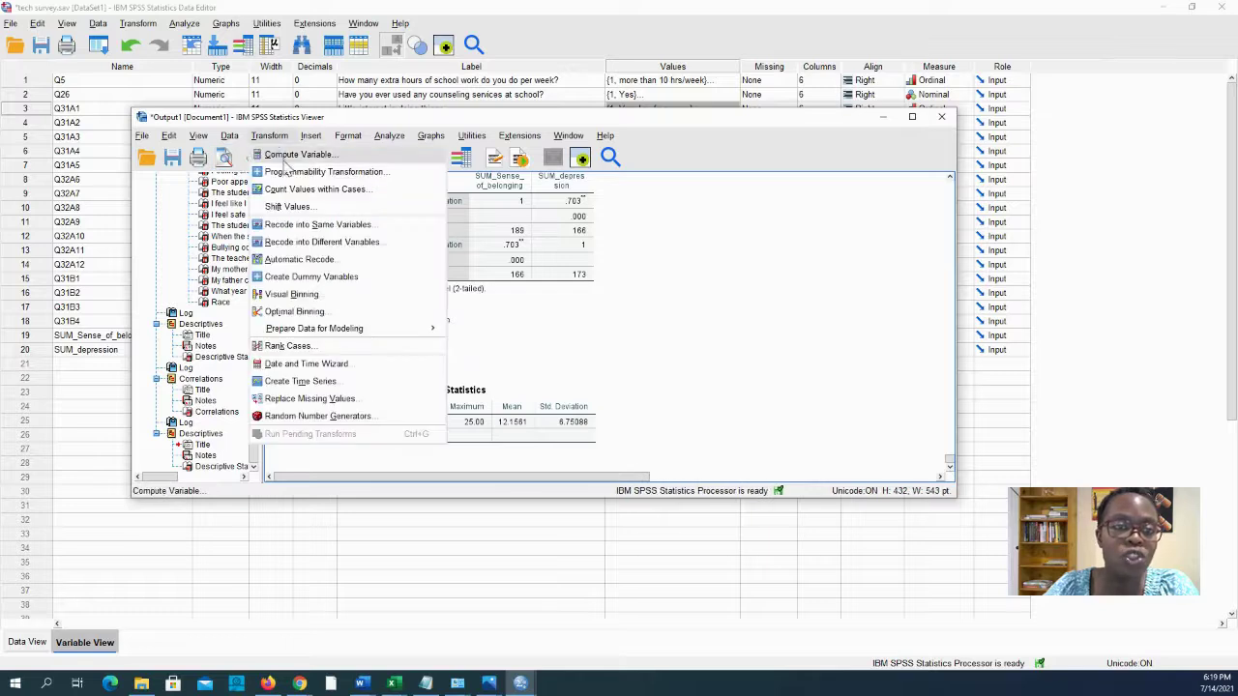
{"action": "left_click", "coordinate": [308, 243]}
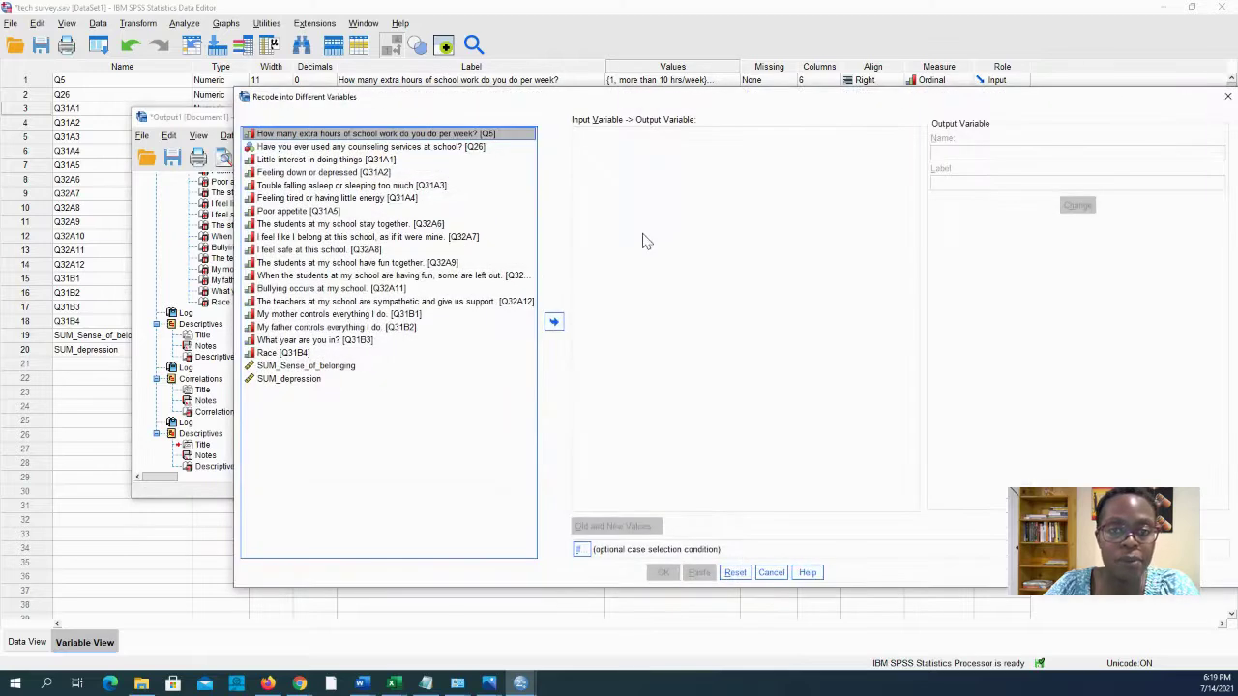
{"action": "left_click", "coordinate": [319, 380]}
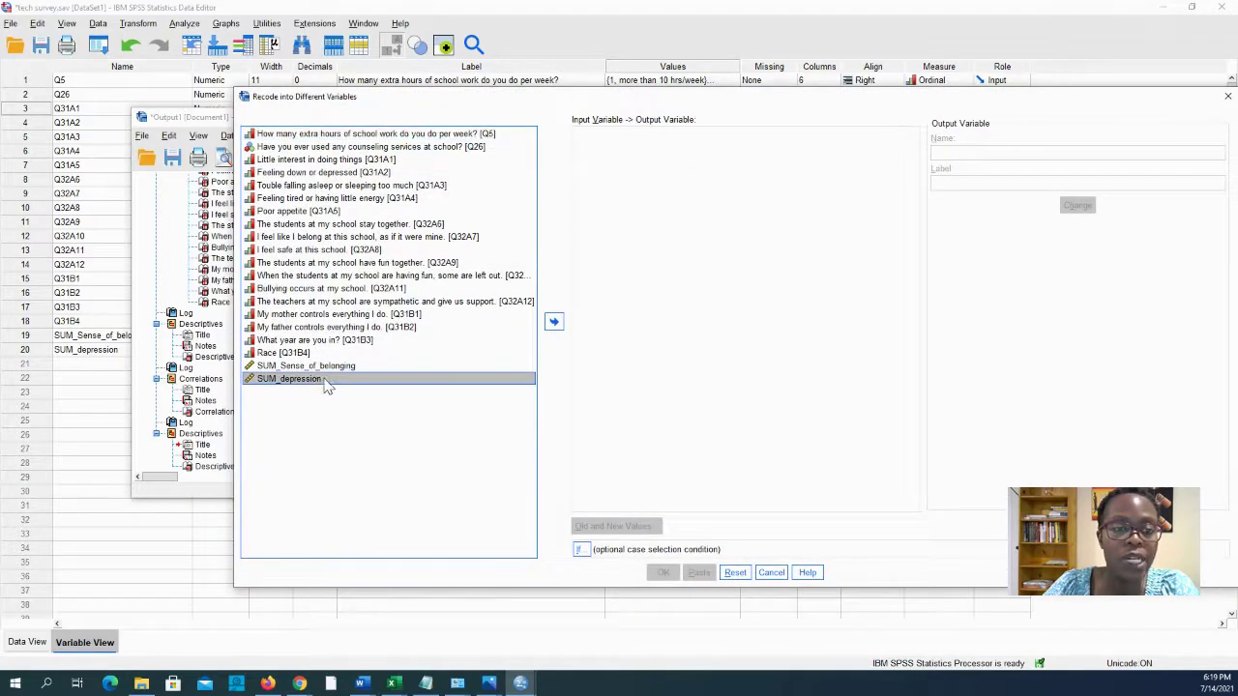
{"action": "left_click", "coordinate": [553, 323]}
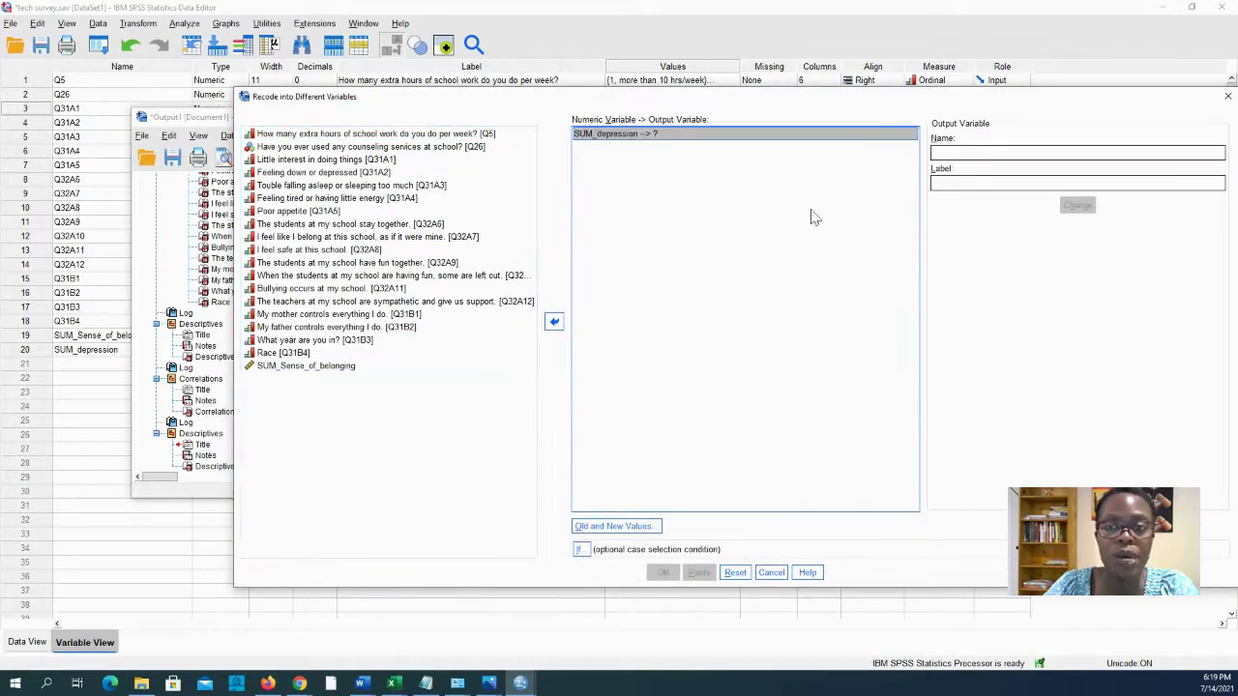
{"action": "left_click", "coordinate": [950, 152]}
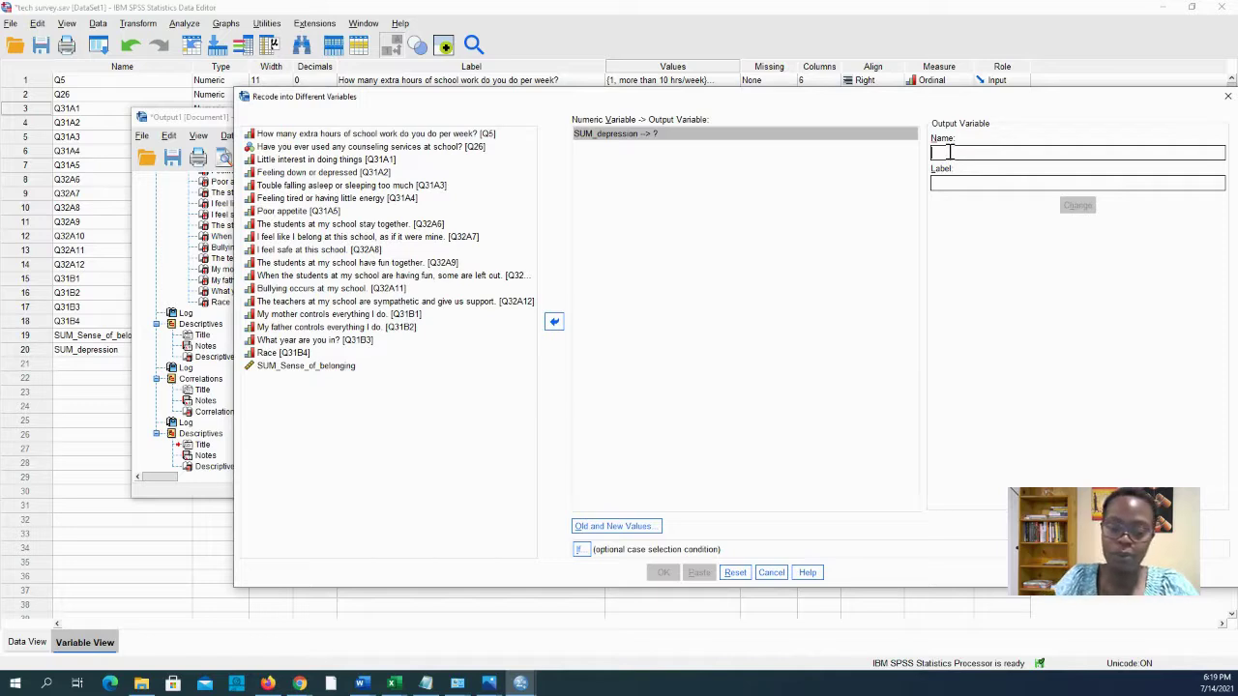
{"action": "type", "text": "d"}
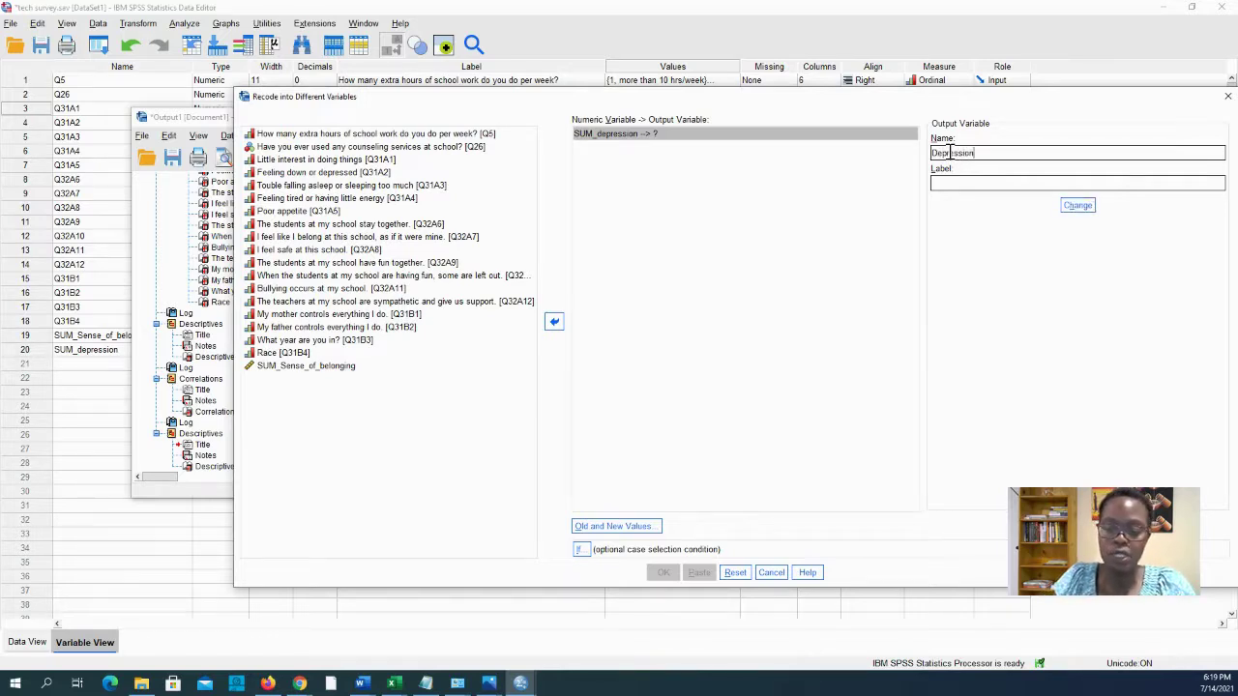
{"action": "left_click_drag", "start_coordinate": [1010, 153], "coordinate": [924, 136]}
{"action": "key", "text": "ctrl+c"}
{"action": "left_click", "coordinate": [1003, 182]}
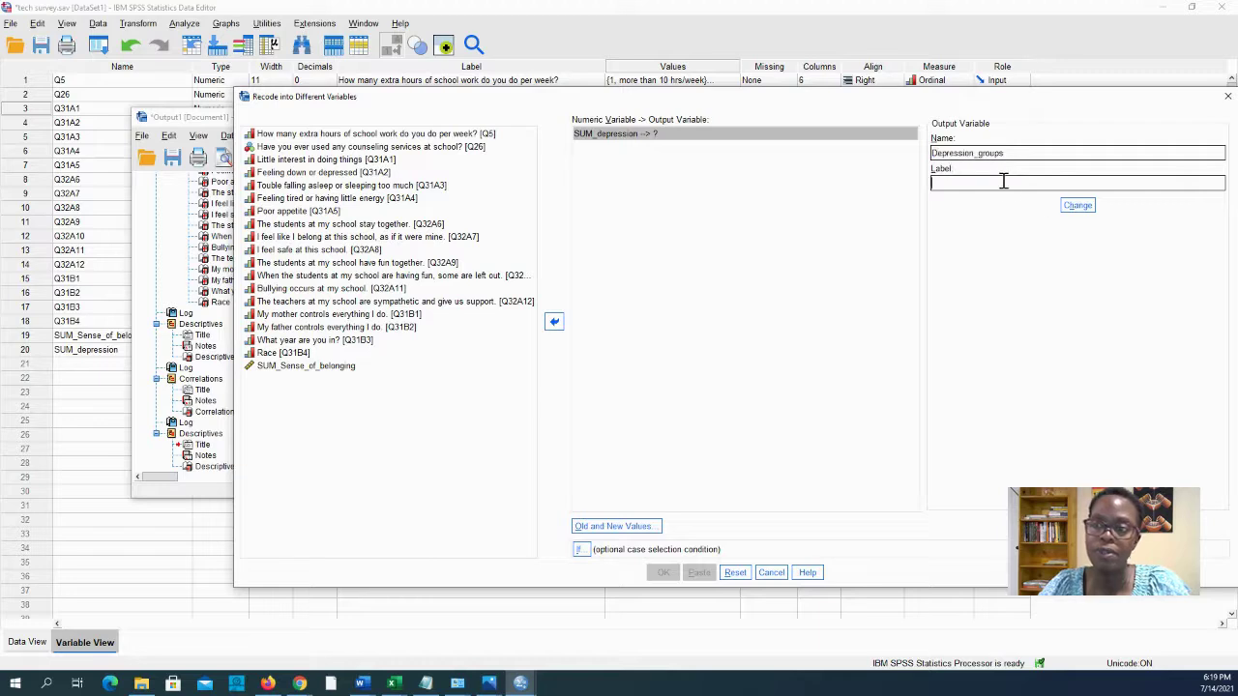
{"action": "key", "text": "ctrl+v"}
{"action": "left_click", "coordinate": [1078, 206]}
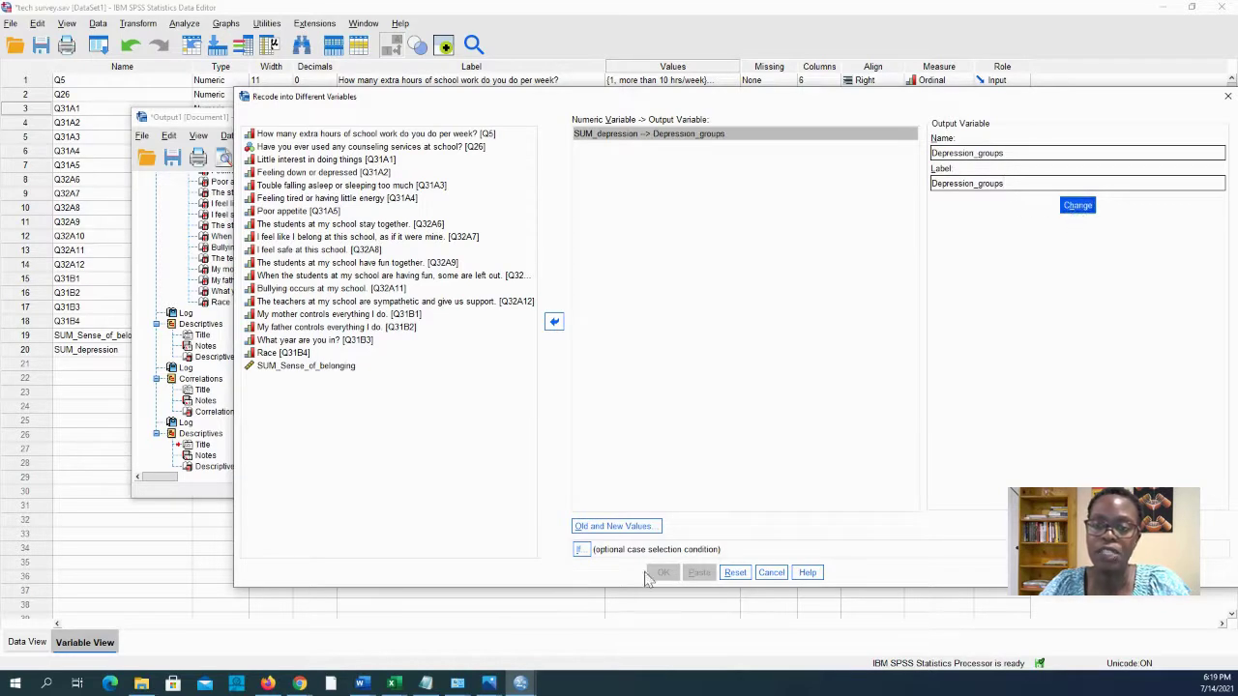
Add the recode rule Lowest through 15 becomes 1
{"action": "left_click", "coordinate": [634, 535]}
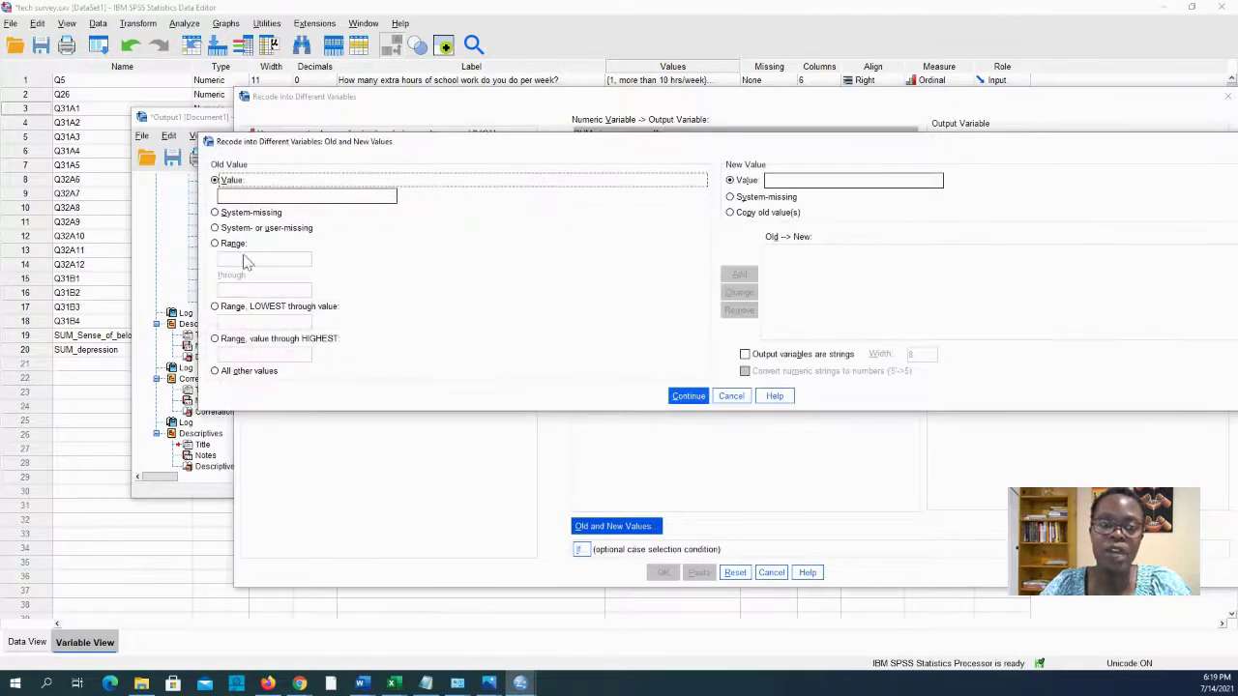
{"action": "left_click", "coordinate": [216, 244]}
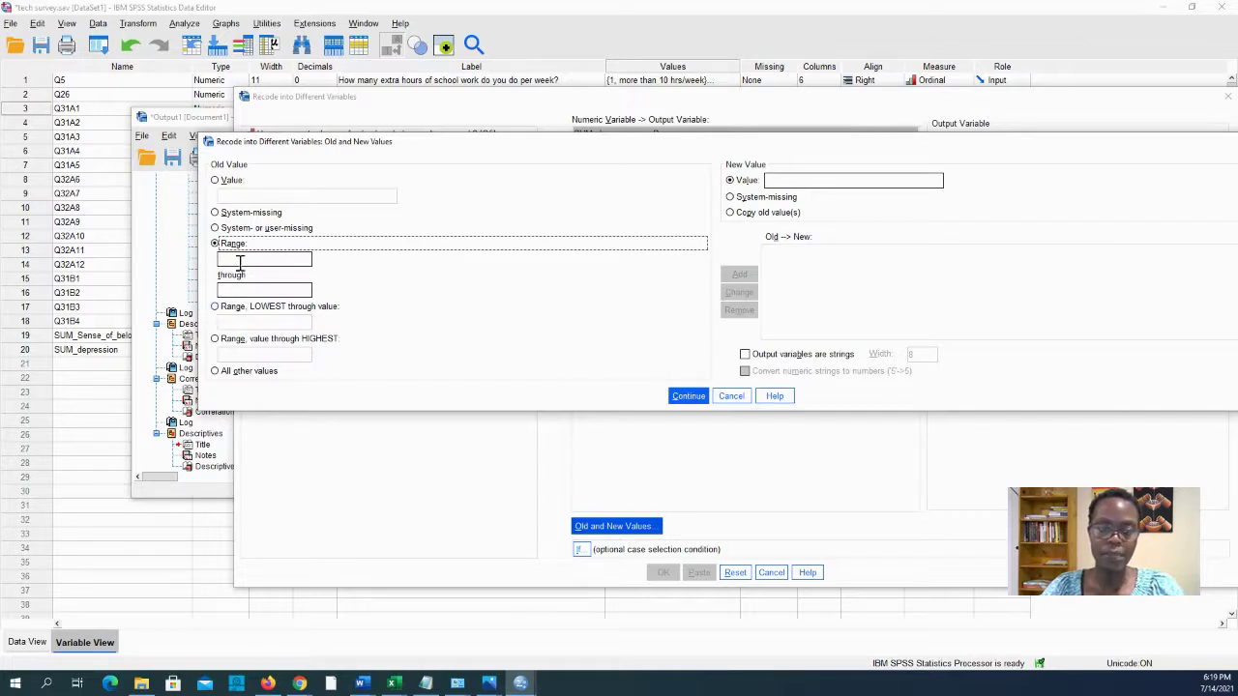
{"action": "left_click", "coordinate": [218, 311]}
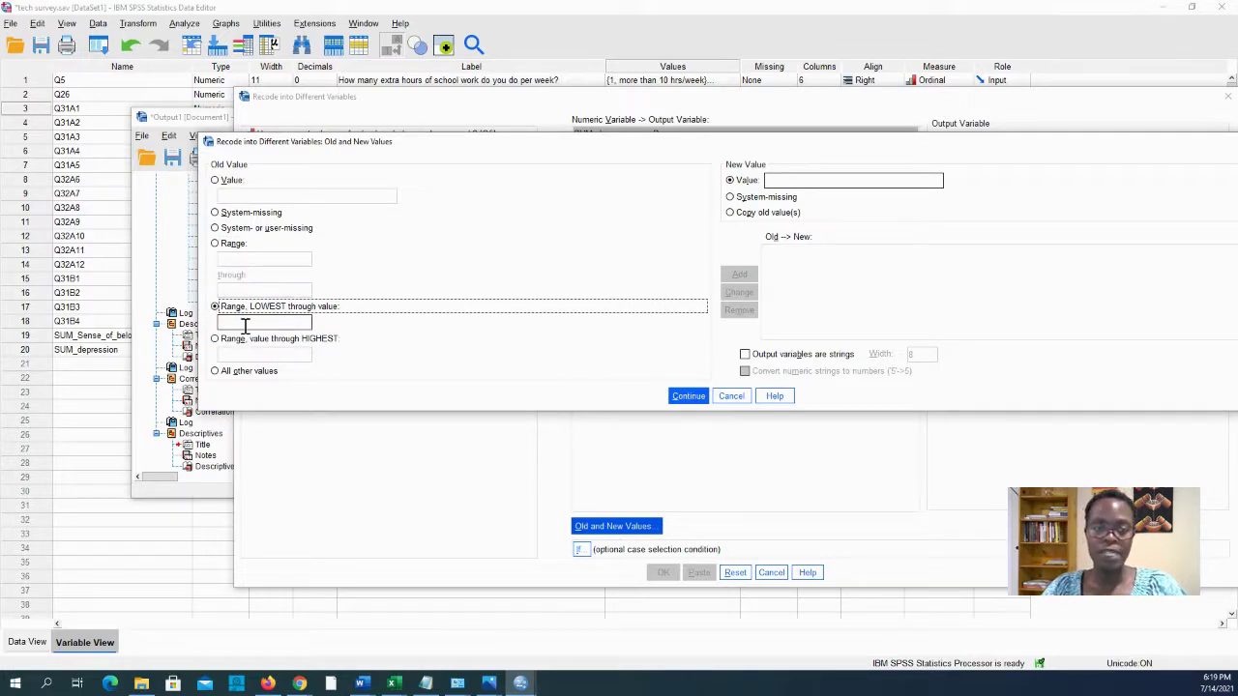
{"action": "left_click", "coordinate": [246, 324]}
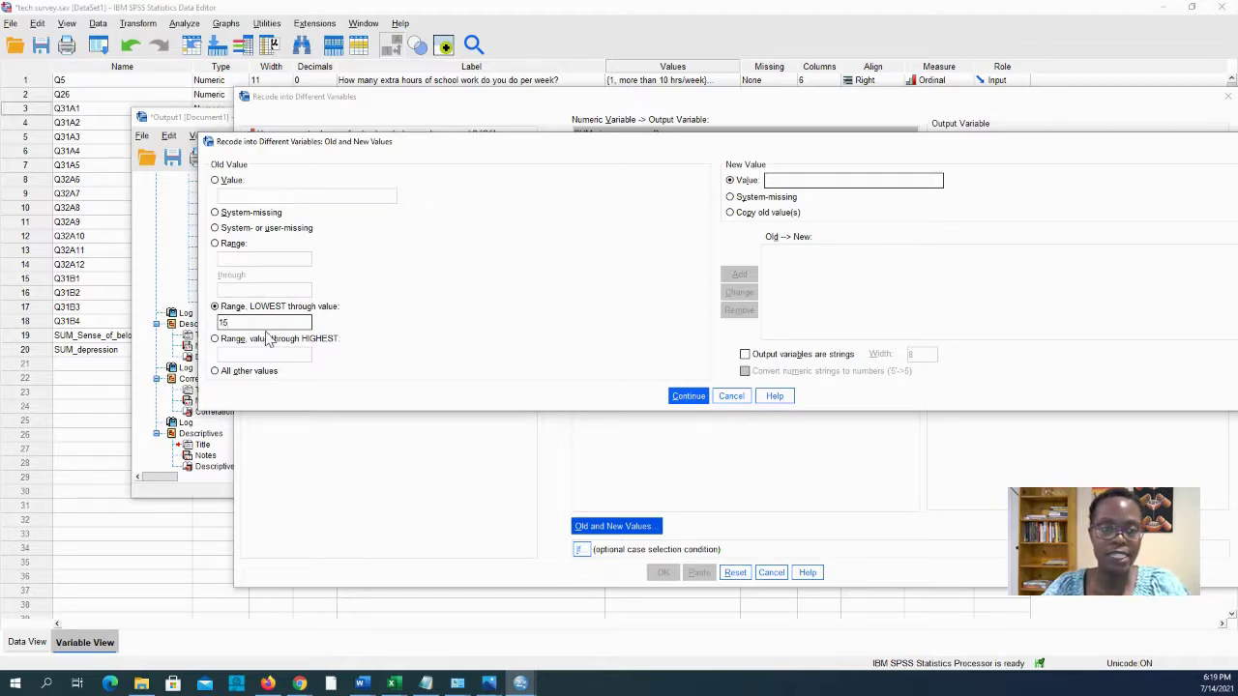
{"action": "type", "text": "1"}
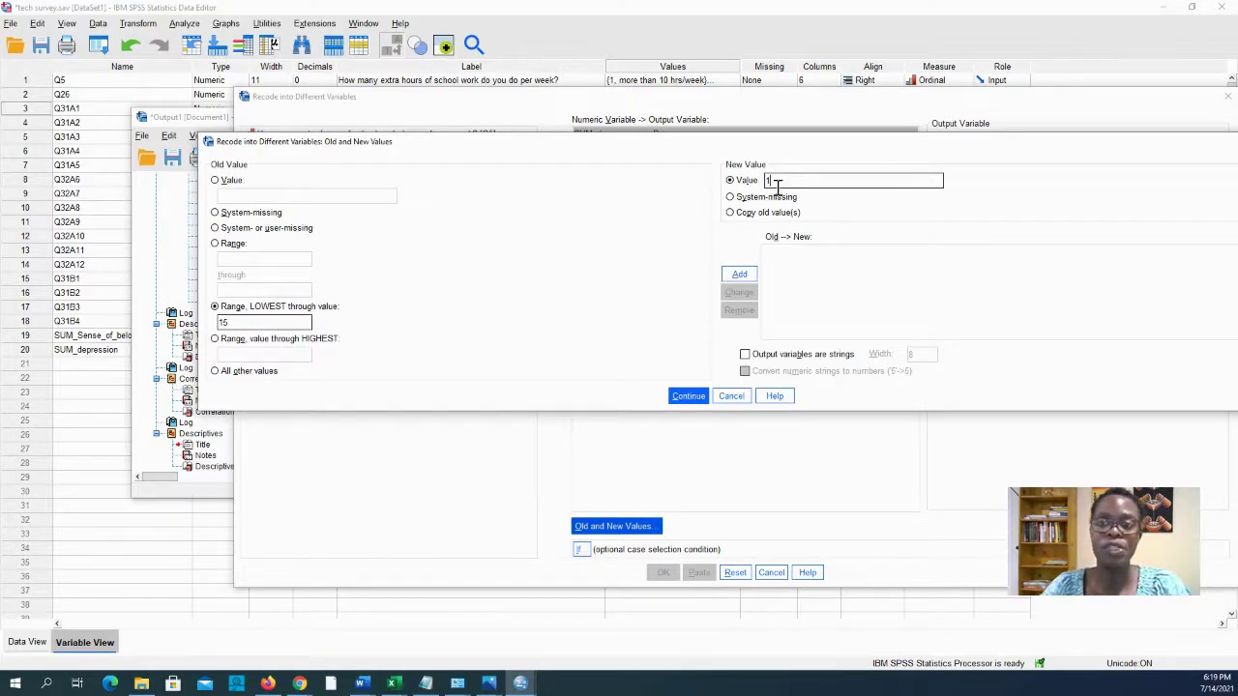
{"action": "left_click", "coordinate": [739, 274]}
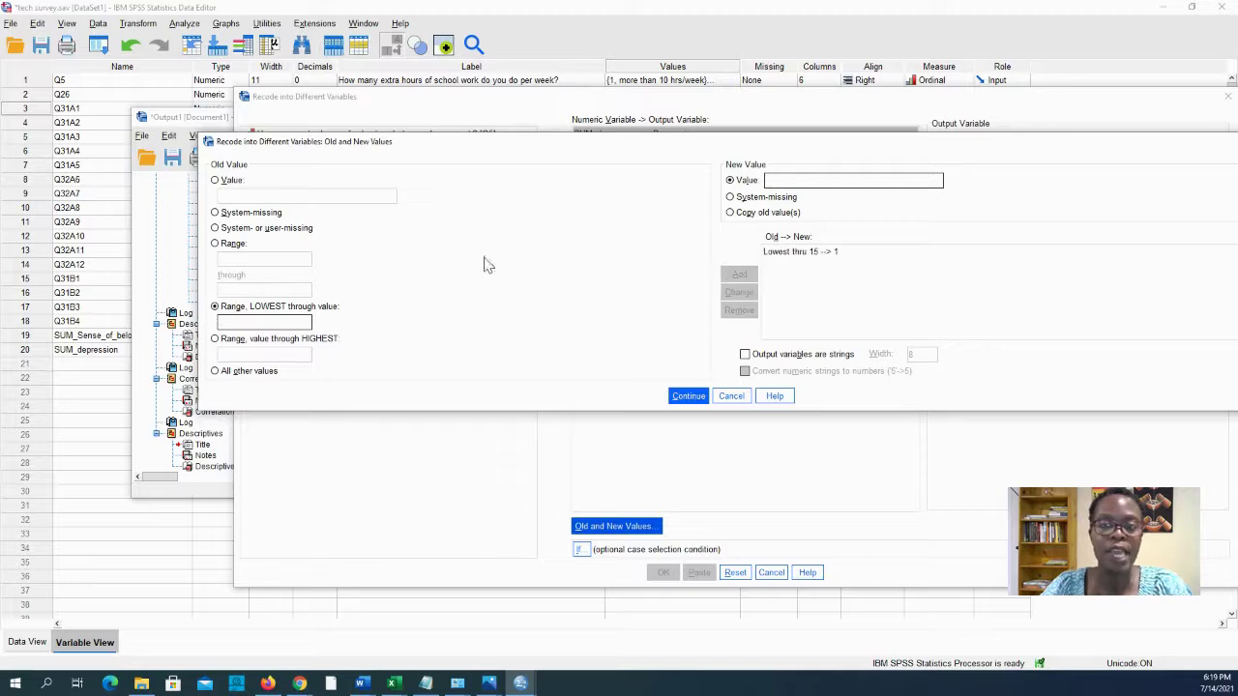
Add rules 16 through Highest becomes 2 and System-missing stays System-missing, then continue
{"action": "left_click", "coordinate": [217, 339]}
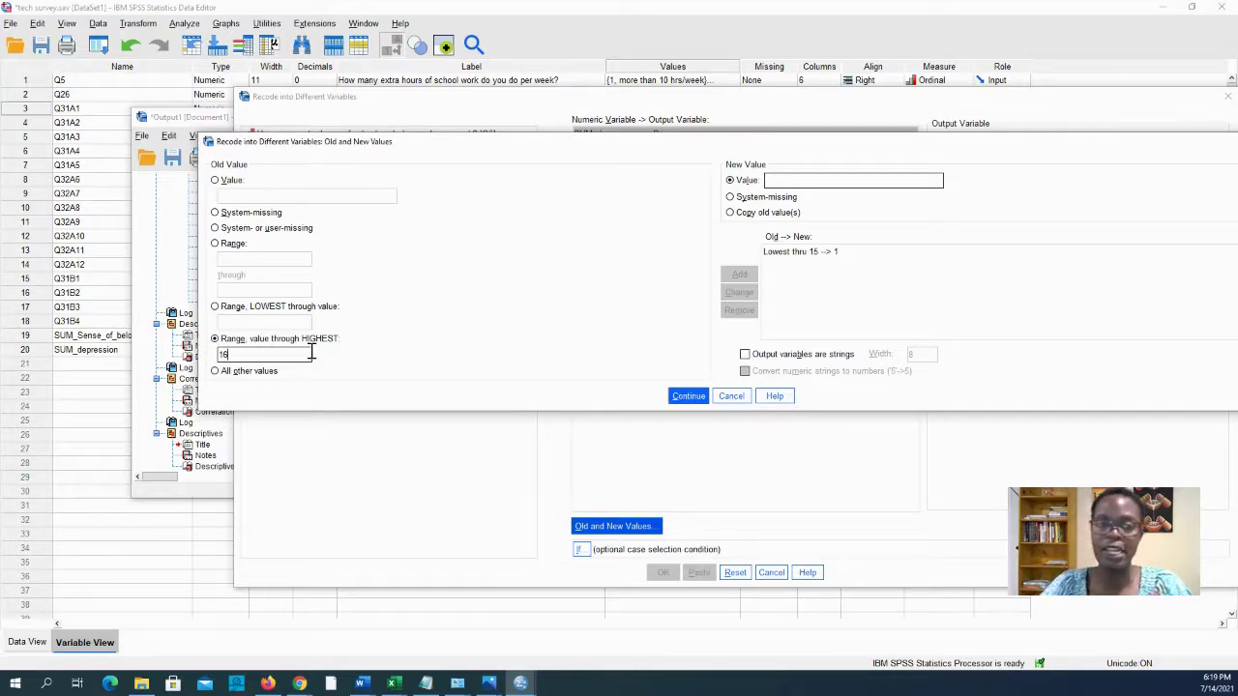
{"action": "left_click", "coordinate": [810, 187]}
{"action": "type", "text": "2"}
{"action": "left_click", "coordinate": [739, 274]}
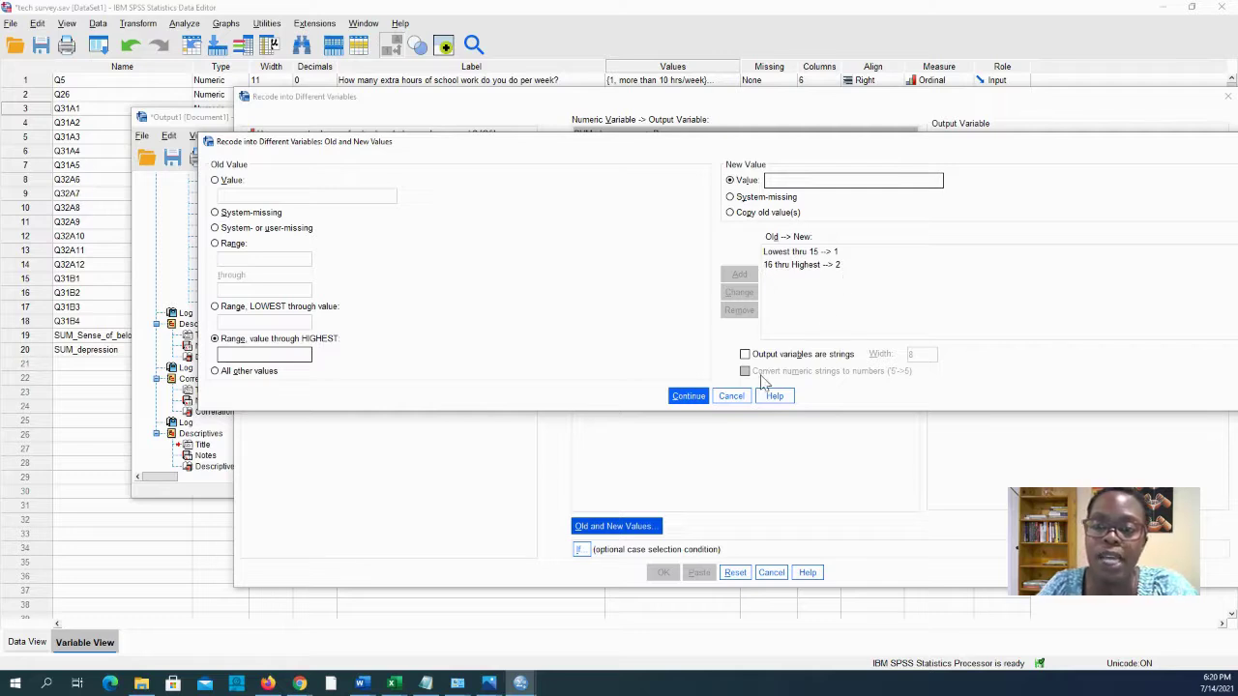
{"action": "left_click", "coordinate": [216, 213]}
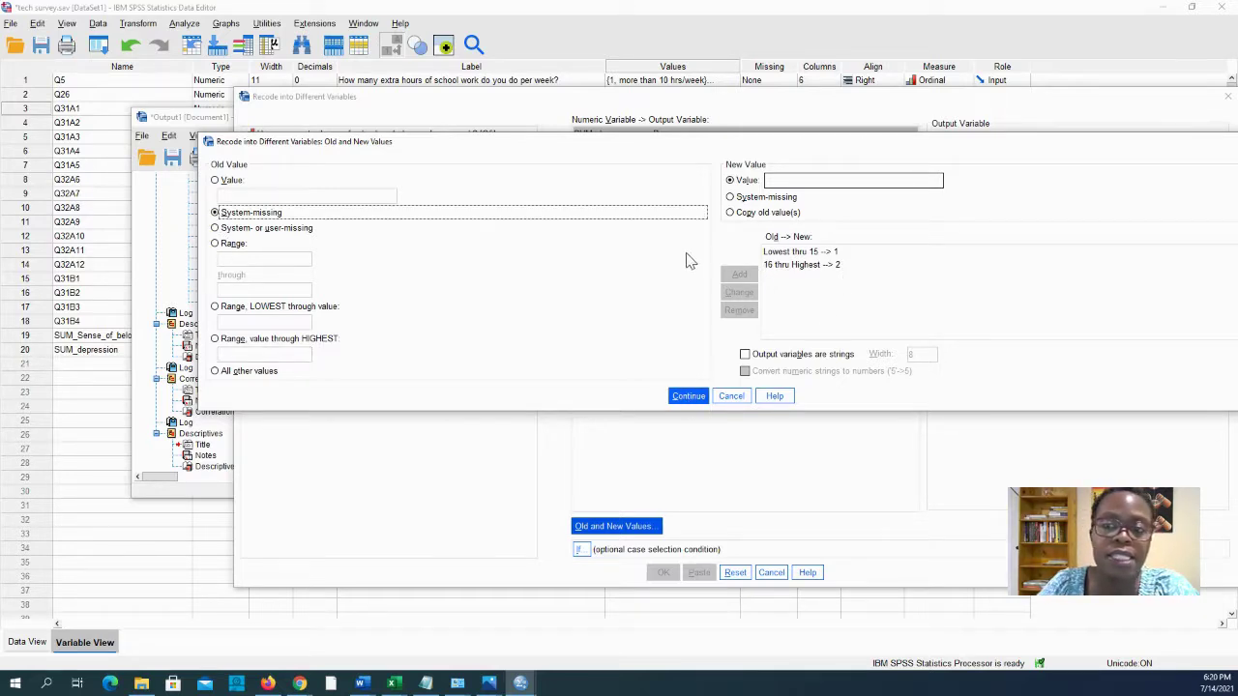
{"action": "left_click", "coordinate": [730, 197]}
{"action": "left_click", "coordinate": [739, 276]}
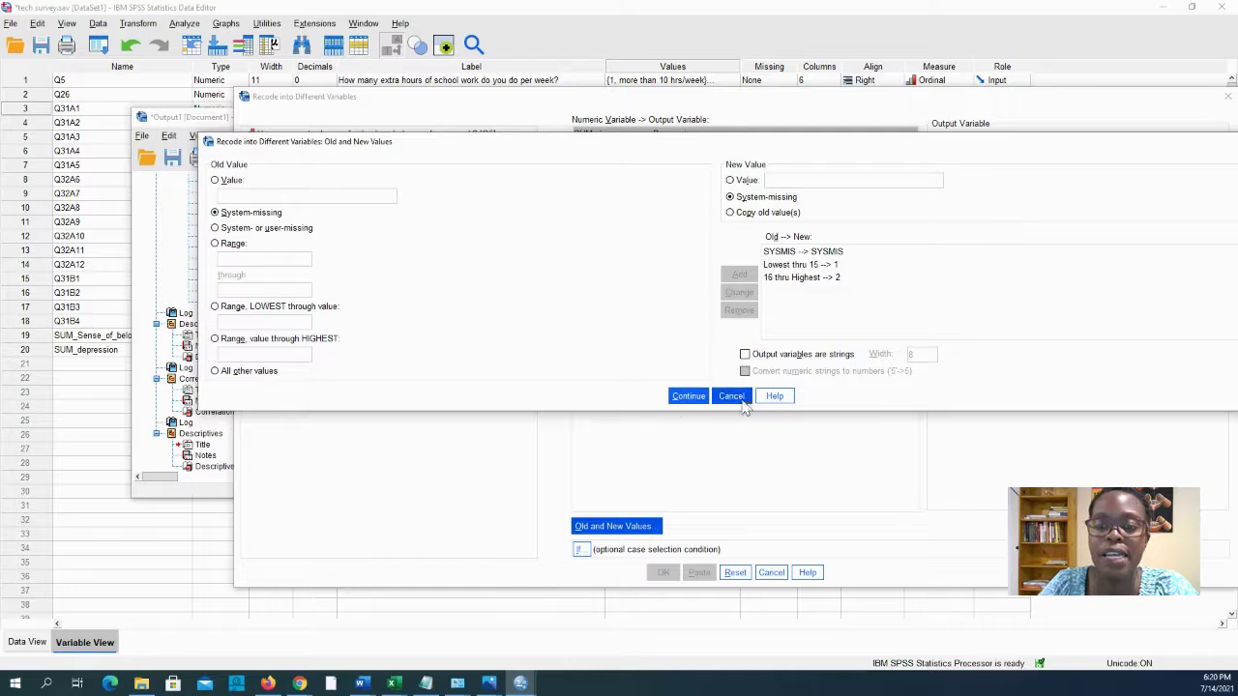
{"action": "left_click", "coordinate": [688, 396]}
Paste the recode into syntax and run the RECODE through EXECUTE lines
{"action": "left_click", "coordinate": [699, 573]}
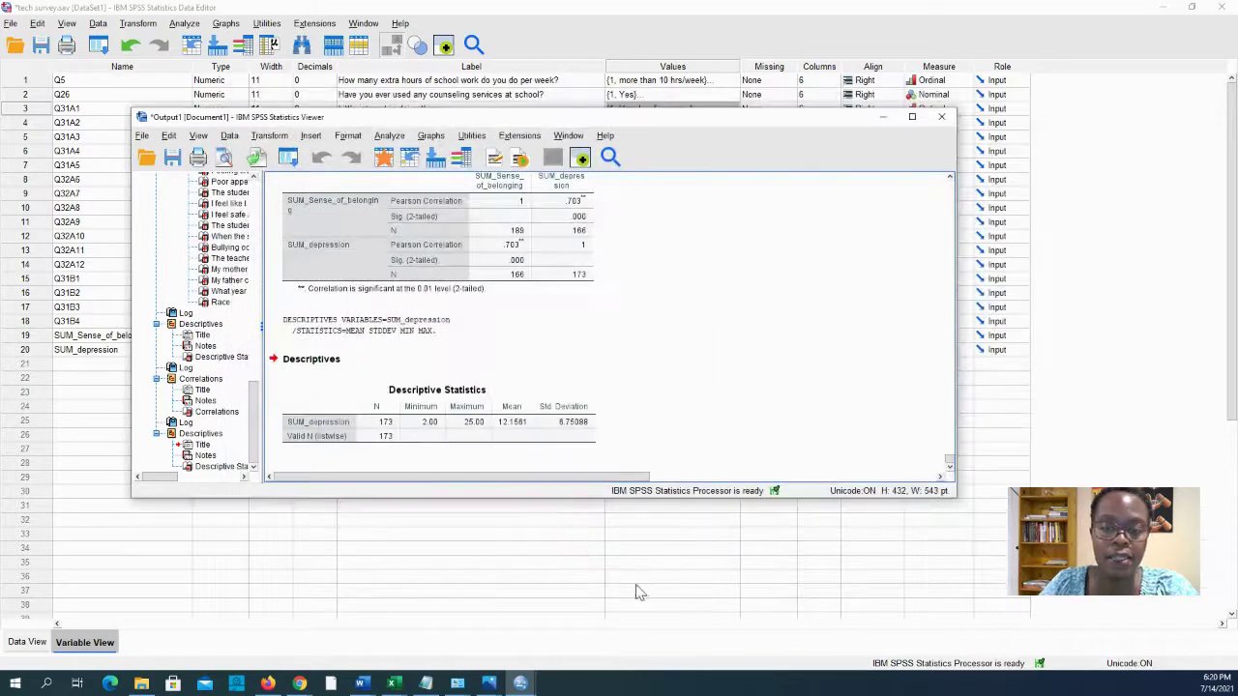
{"action": "mouse_move", "coordinate": [521, 684]}
{"action": "left_click", "coordinate": [661, 624]}
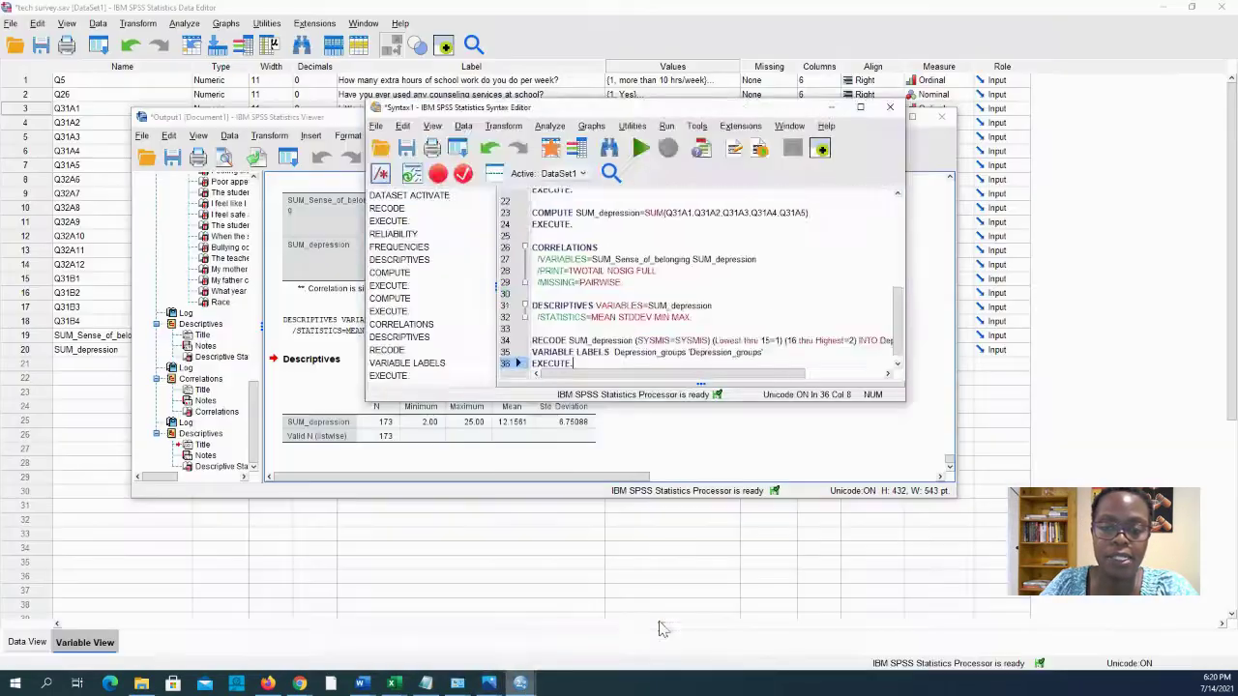
{"action": "left_click_drag", "start_coordinate": [581, 364], "coordinate": [531, 340]}
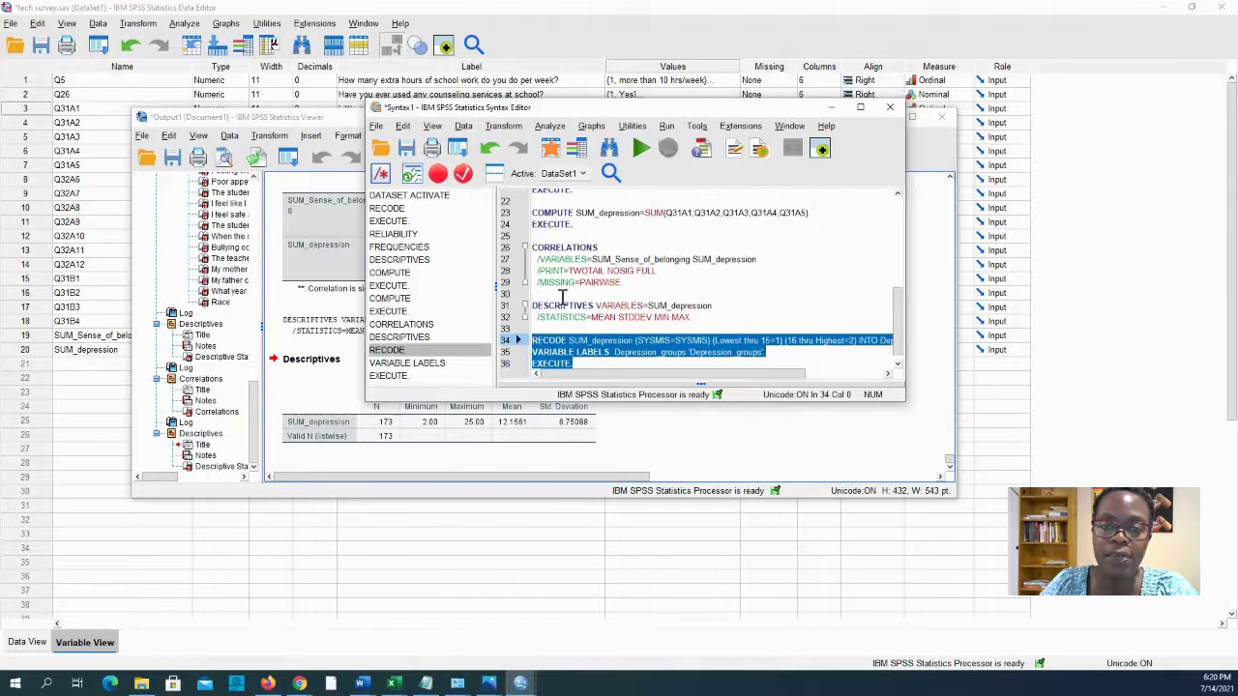
{"action": "left_click", "coordinate": [642, 148]}
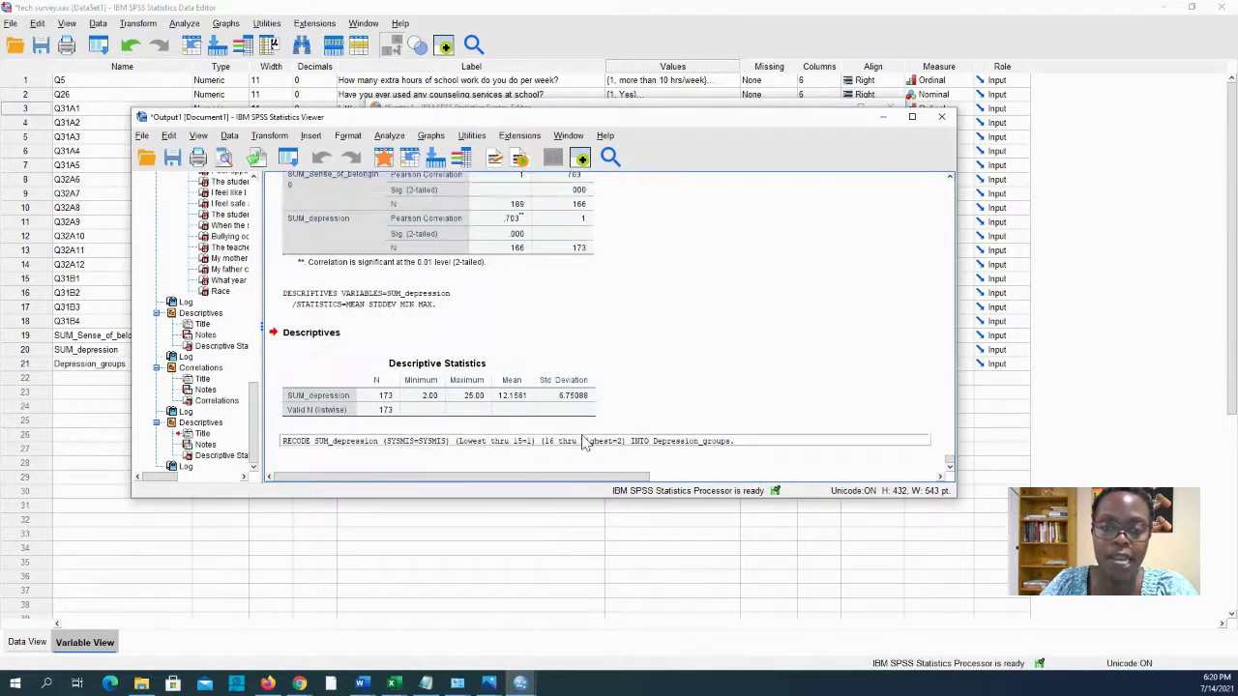
Check the new Depression_groups codes in Data View, then return to its Values cell in Variable View
{"action": "left_click", "coordinate": [114, 440]}
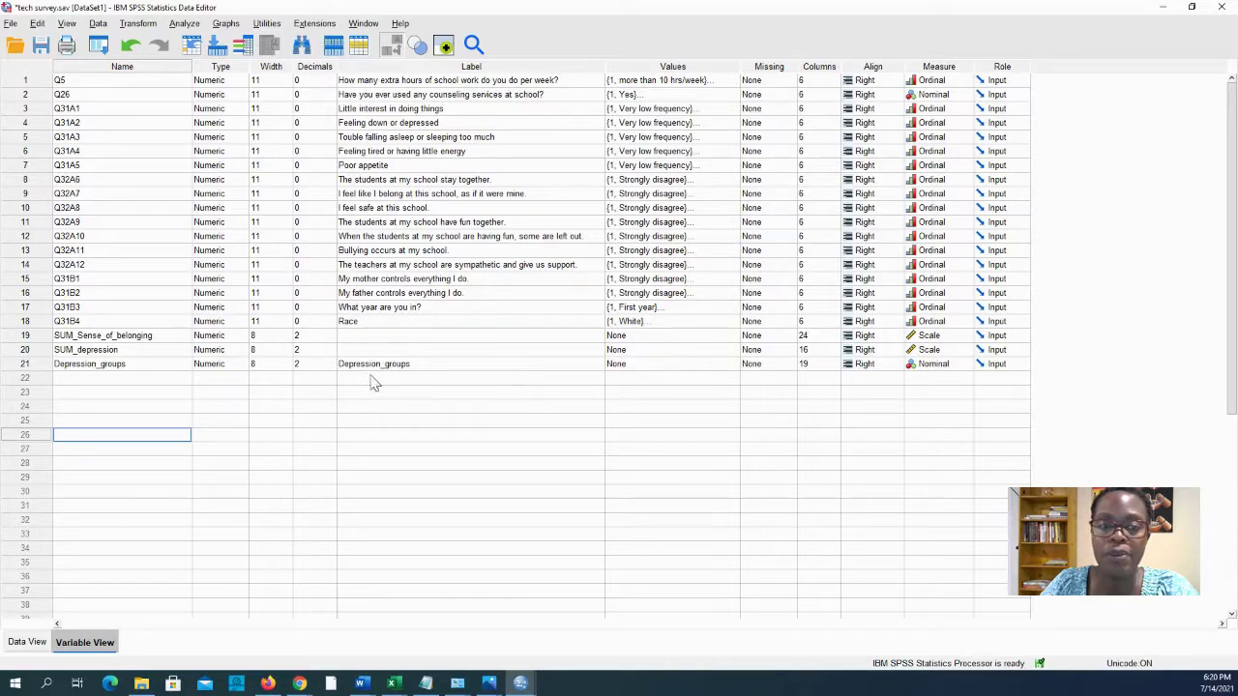
{"action": "left_click", "coordinate": [29, 643]}
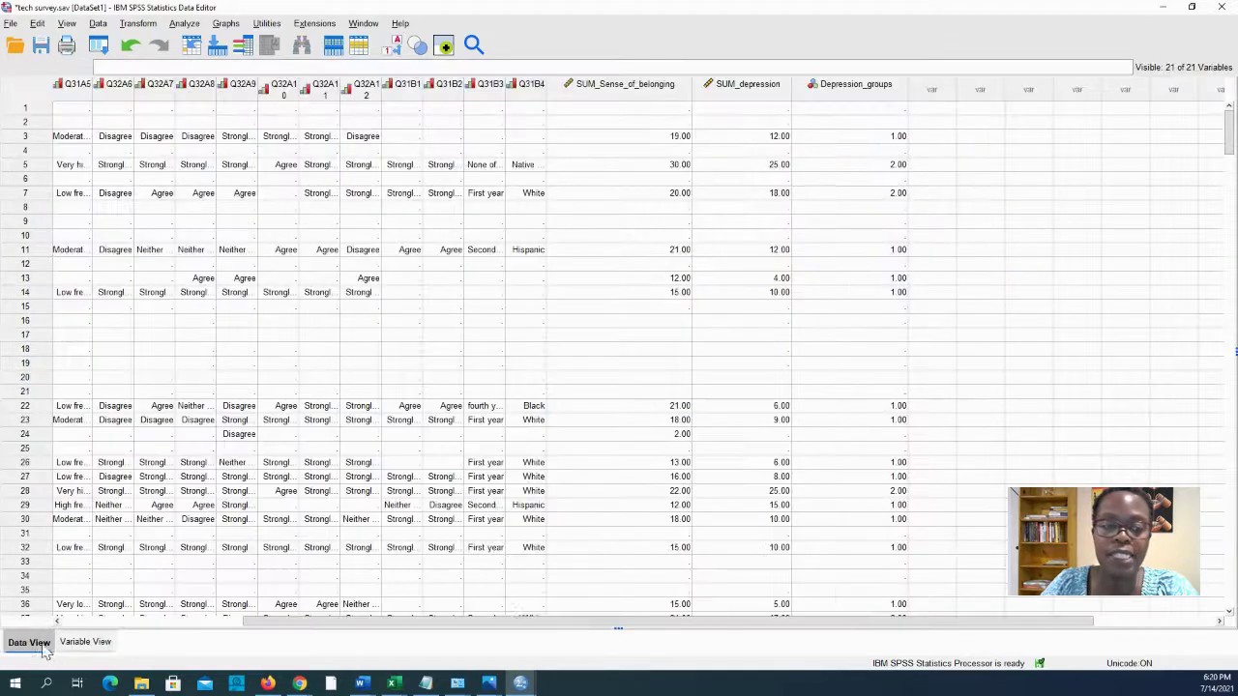
{"action": "left_click_drag", "start_coordinate": [484, 622], "coordinate": [895, 653]}
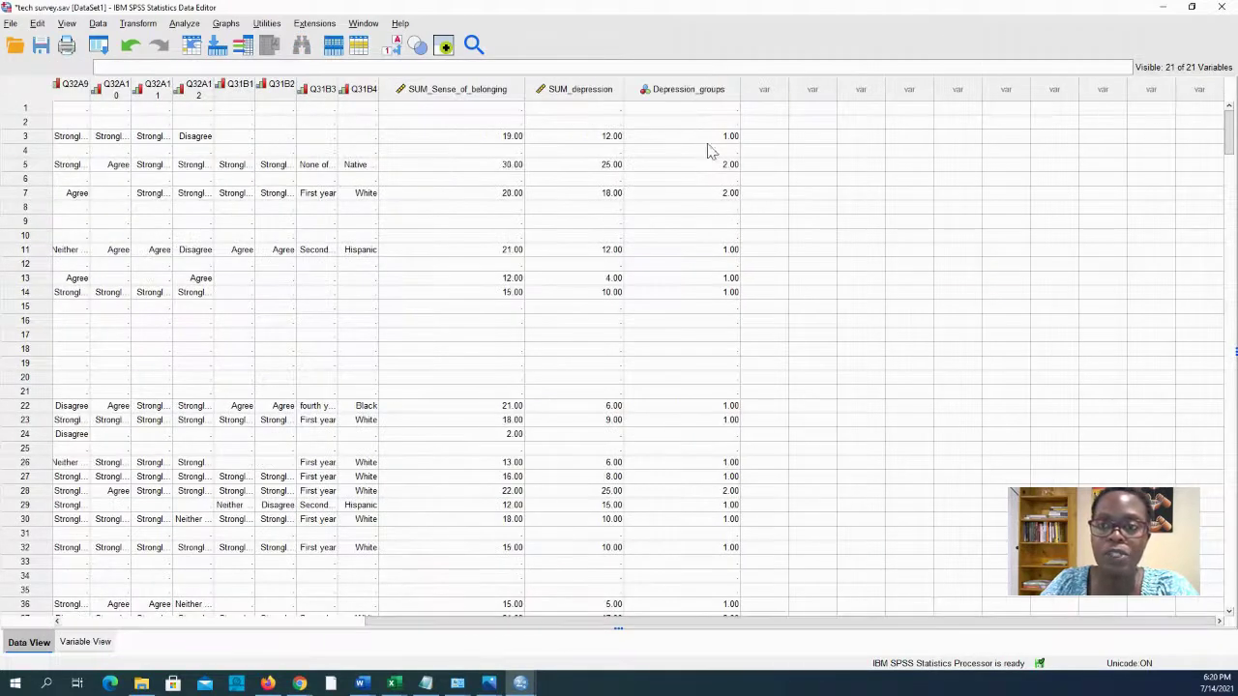
{"action": "scroll", "coordinate": [736, 188], "scroll_direction": "down", "scroll_amount": 6}
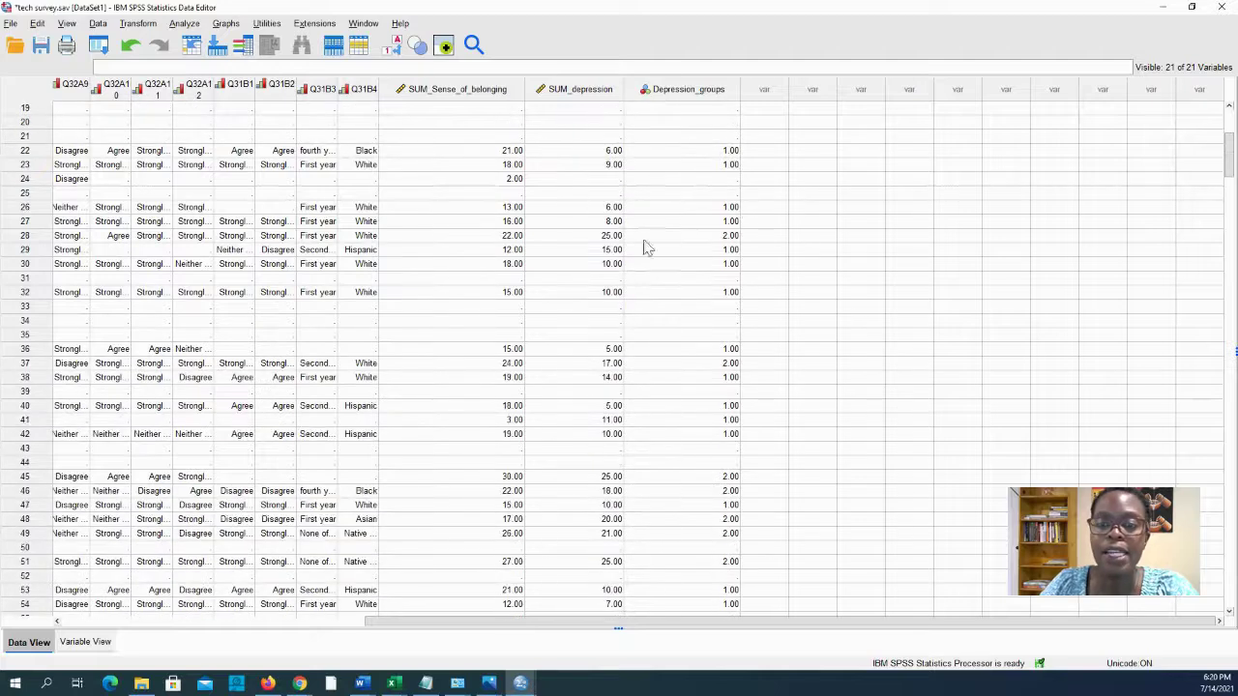
{"action": "scroll", "coordinate": [774, 297], "scroll_direction": "down", "scroll_amount": 10}
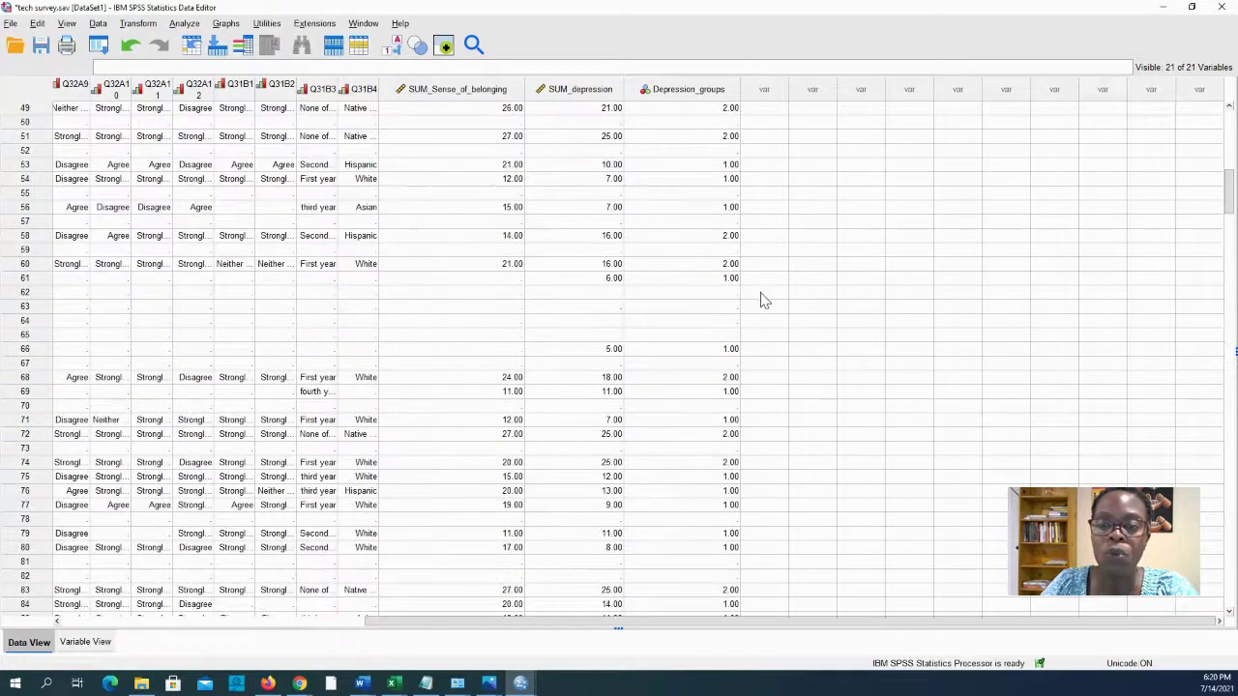
{"action": "left_click", "coordinate": [85, 642]}
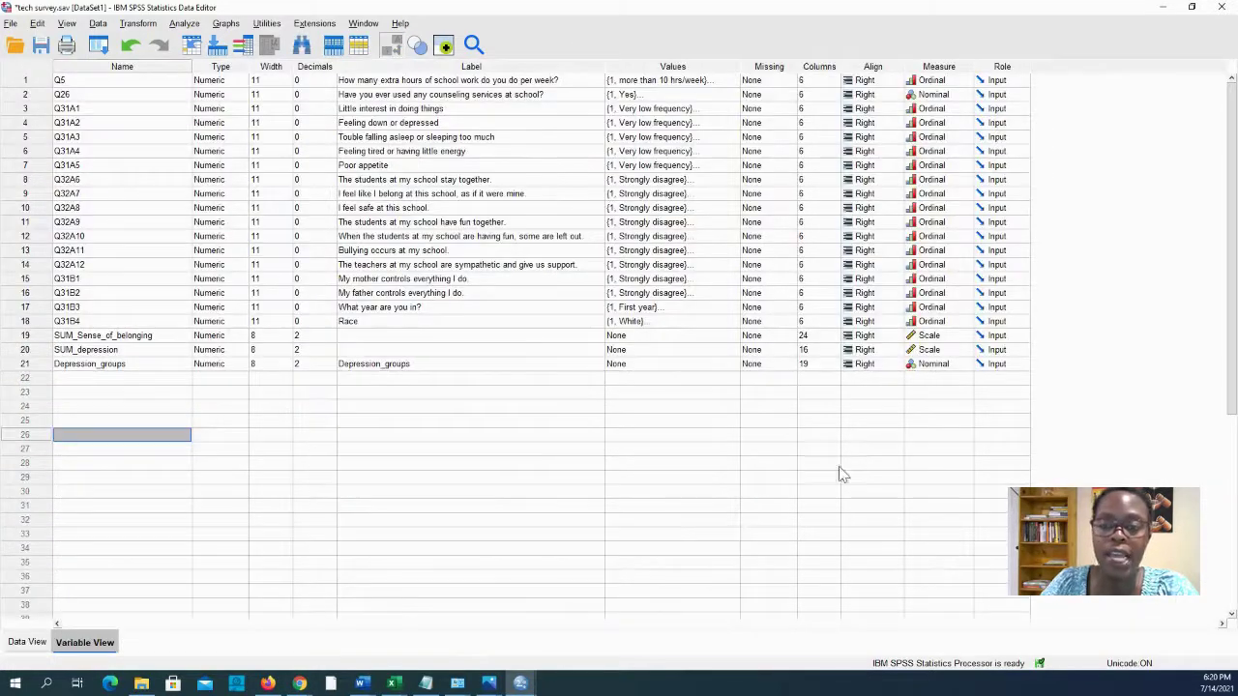
{"action": "left_click", "coordinate": [647, 366]}
Label Depression_groups value 1 'low depression group' and value 2 'high depression group'
{"action": "left_click", "coordinate": [732, 365]}
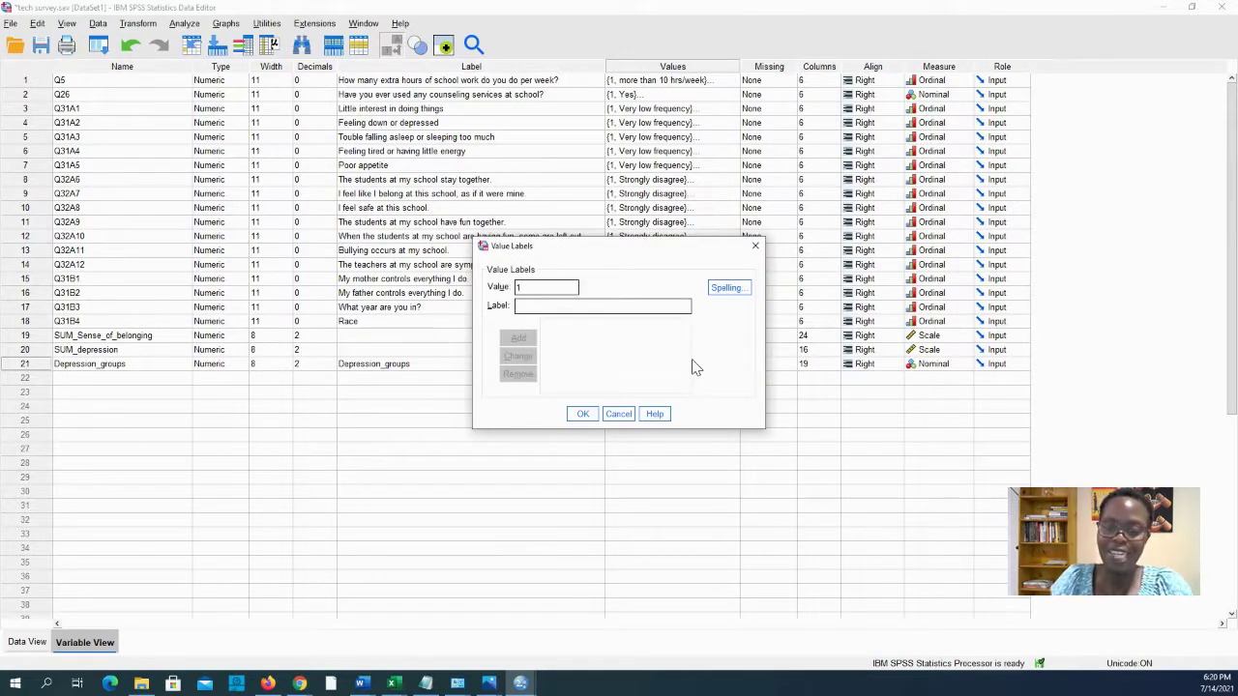
{"action": "key", "text": "Tab"}
{"action": "type", "text": "low"}
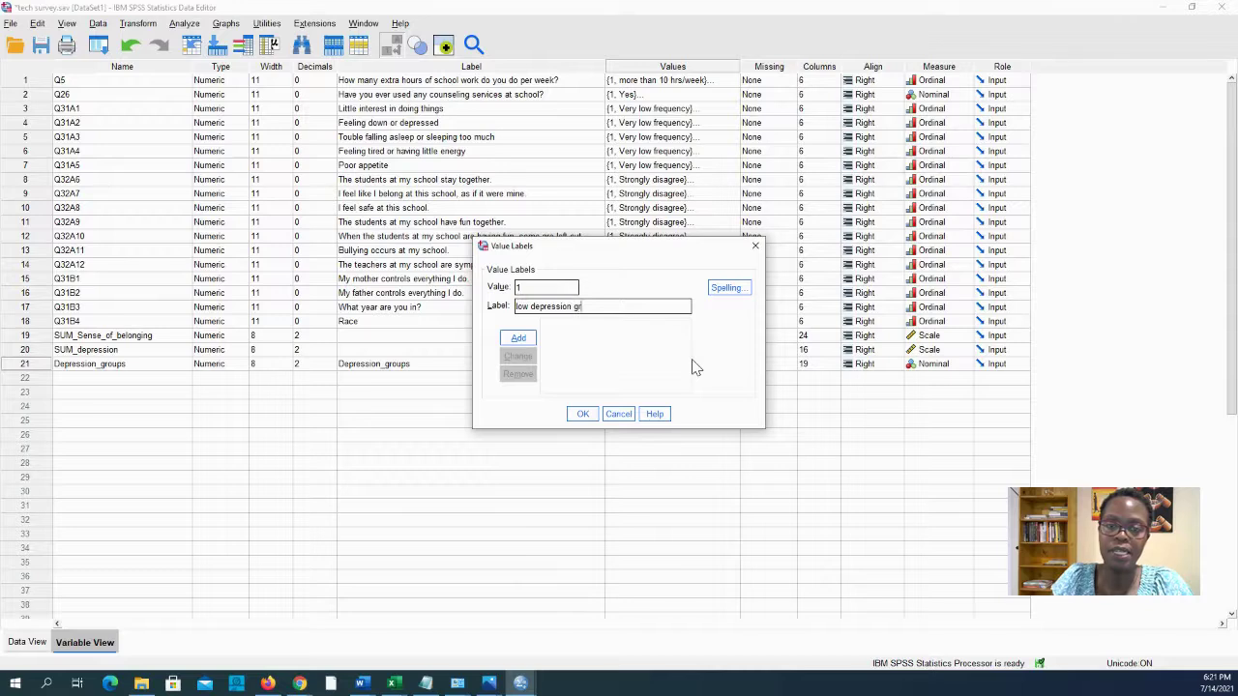
{"action": "key", "text": "Return"}
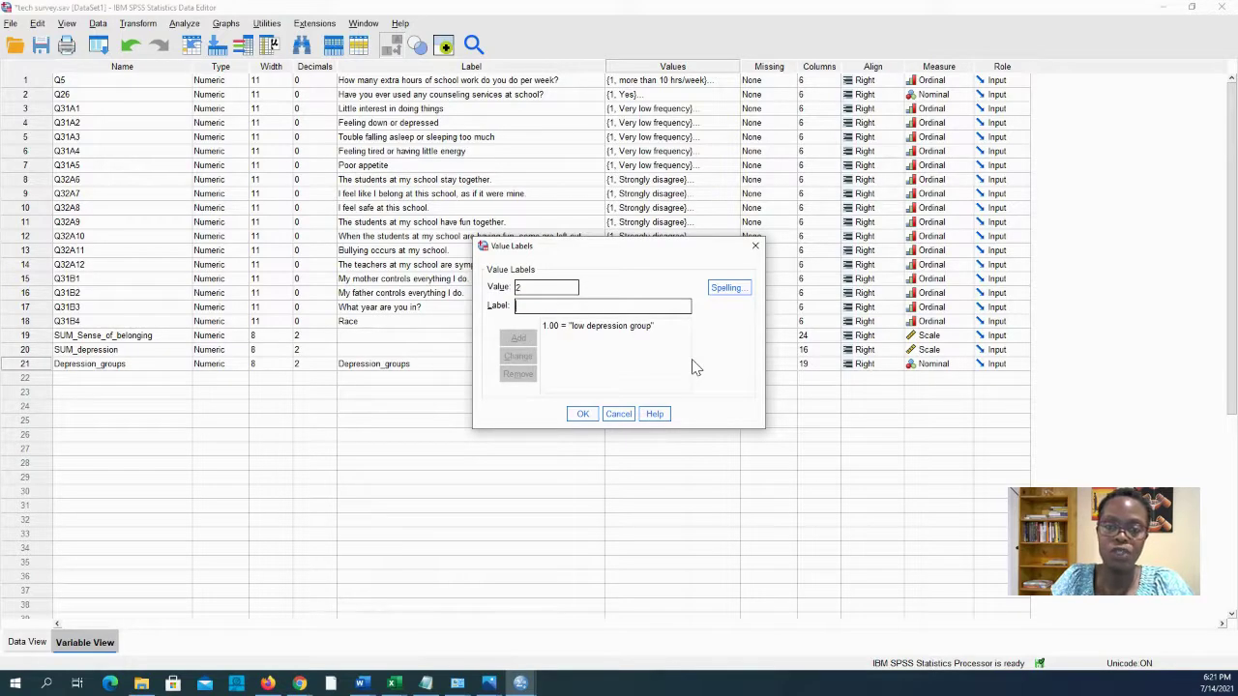
{"action": "key", "text": "Tab"}
{"action": "type", "text": "high "}
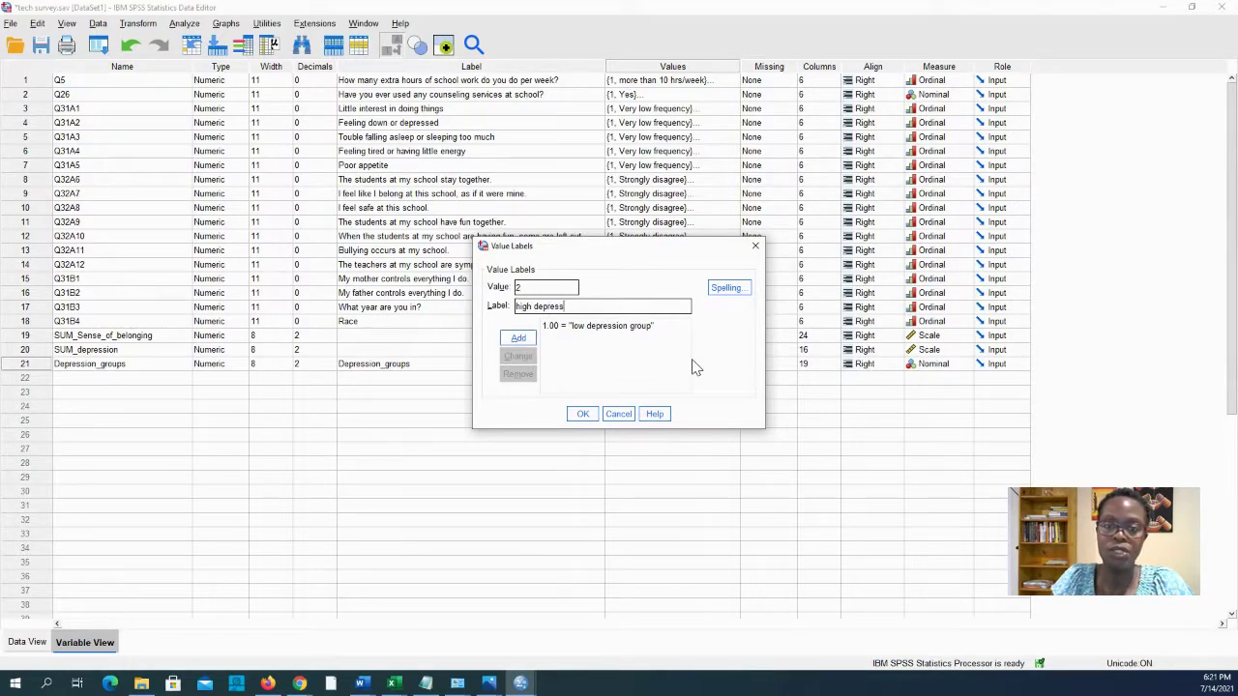
{"action": "type", "text": "depression group"}
{"action": "key", "text": "Return"}
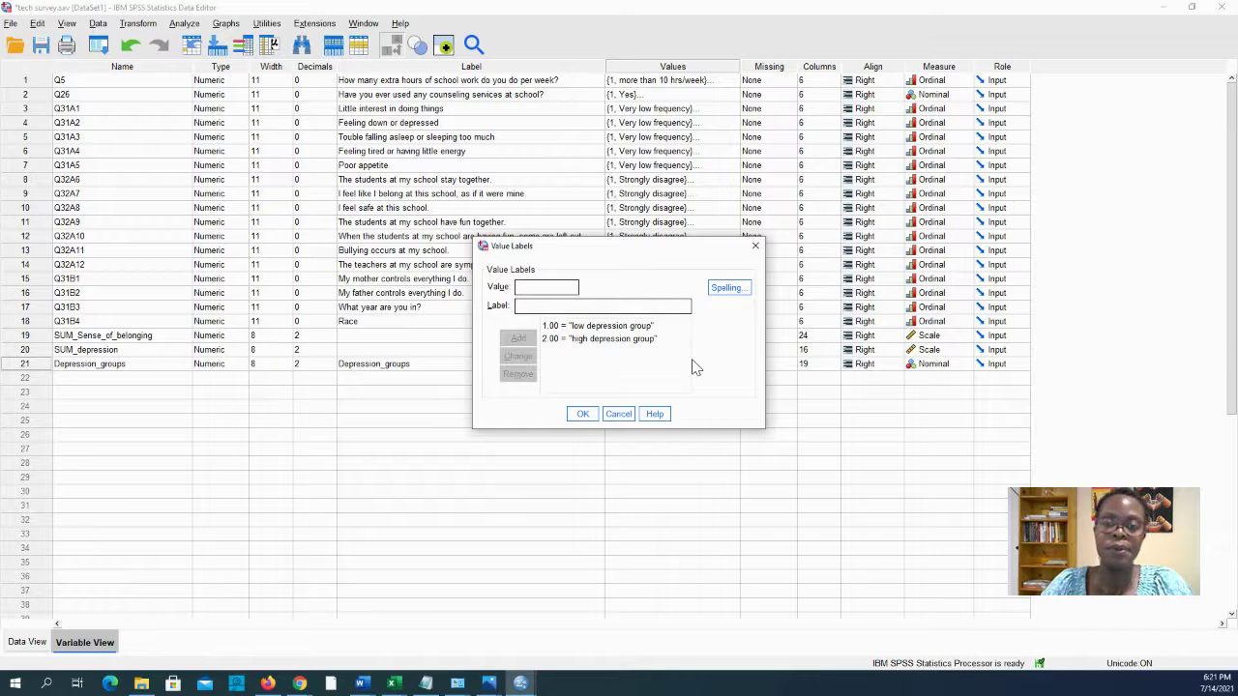
{"action": "left_click", "coordinate": [585, 416]}
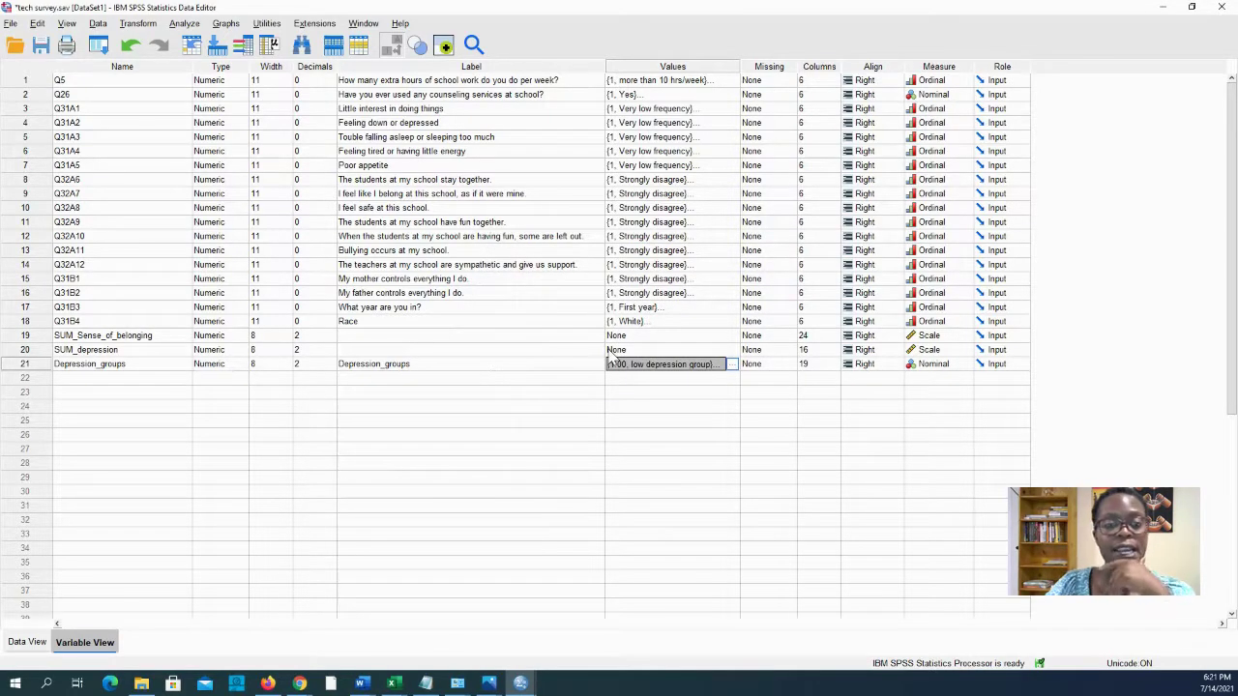
Review the SUM_Sense_of_belonging and Depression_groups variables, then bring up the Analyze menu
{"action": "left_click", "coordinate": [177, 335]}
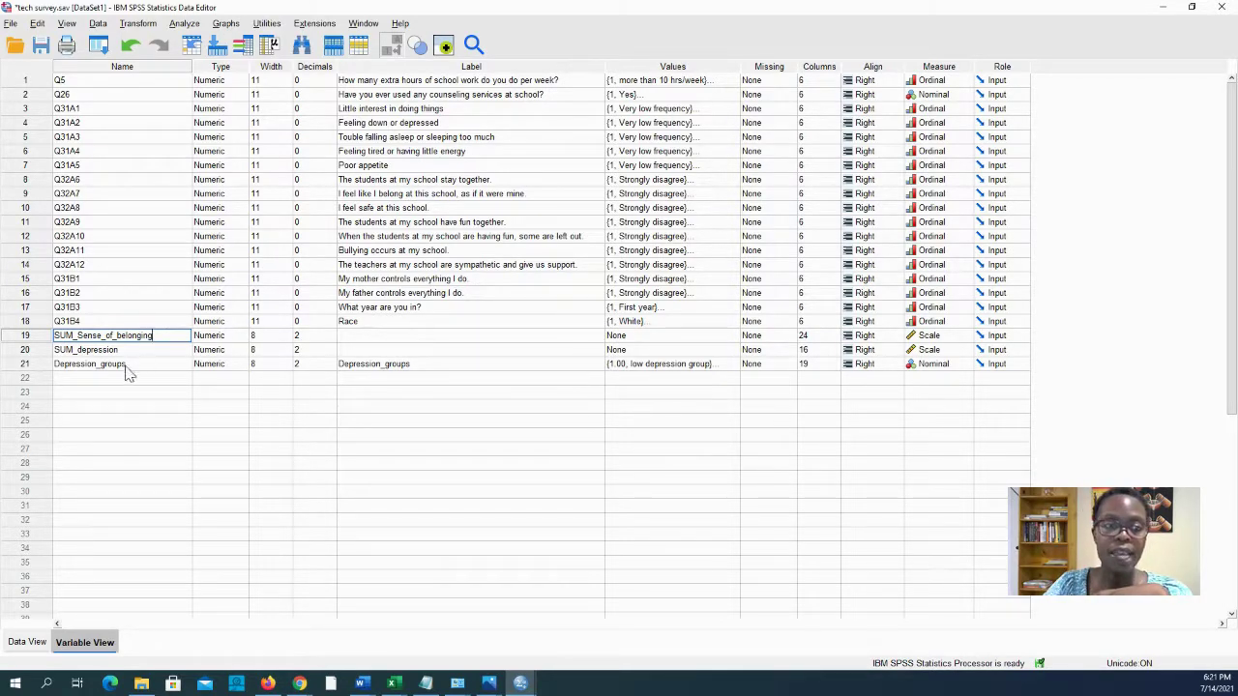
{"action": "left_click", "coordinate": [646, 367]}
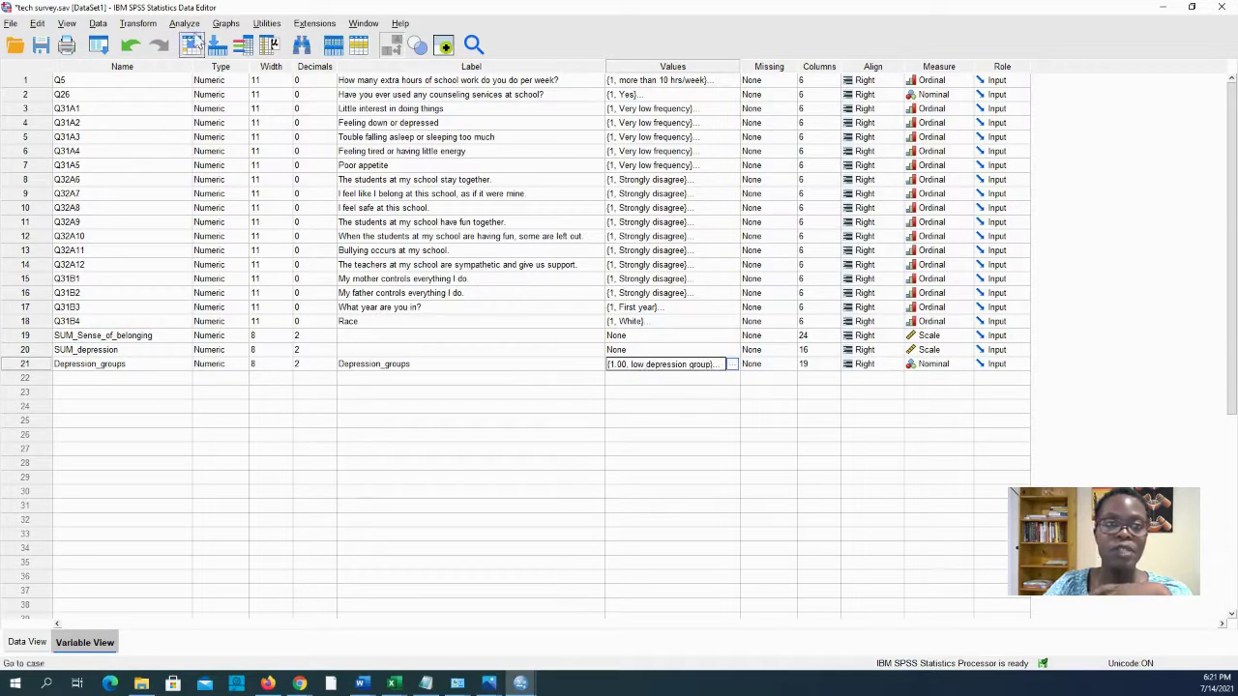
{"action": "left_click", "coordinate": [94, 369]}
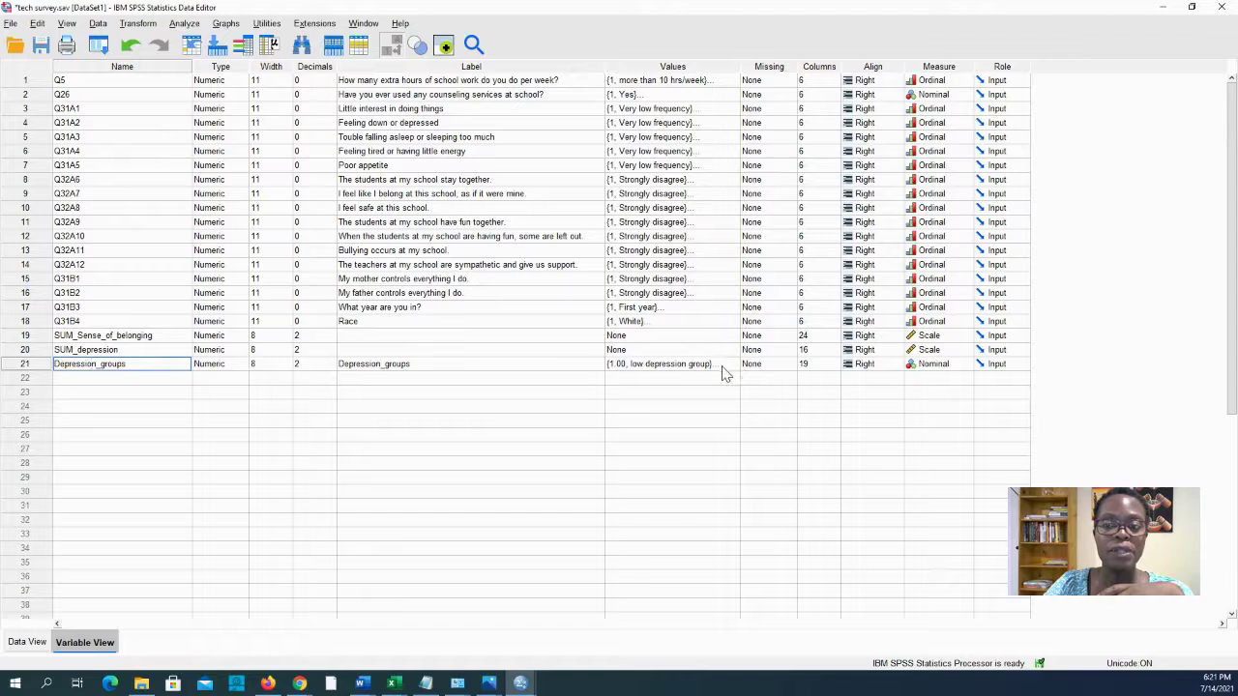
{"action": "left_click", "coordinate": [191, 25]}
In Explore, make Depression_groups the factor and SUM_Sense_of_belonging the dependent variable
{"action": "mouse_move", "coordinate": [203, 60]}
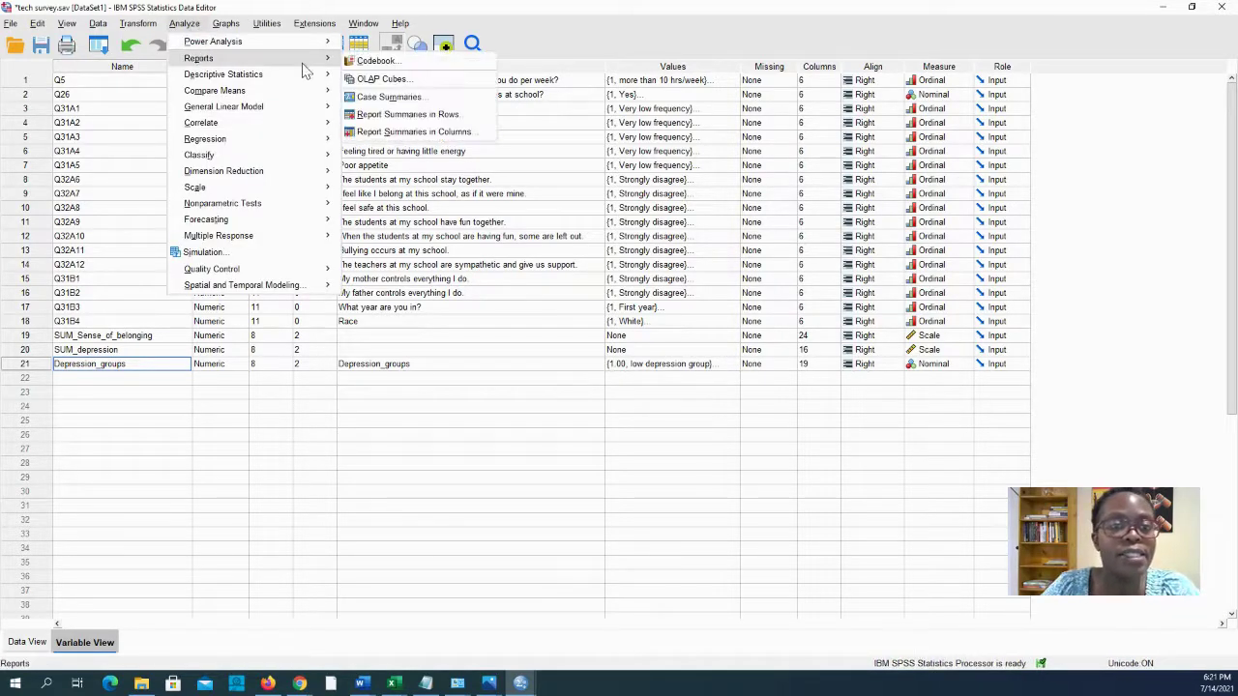
{"action": "mouse_move", "coordinate": [299, 74]}
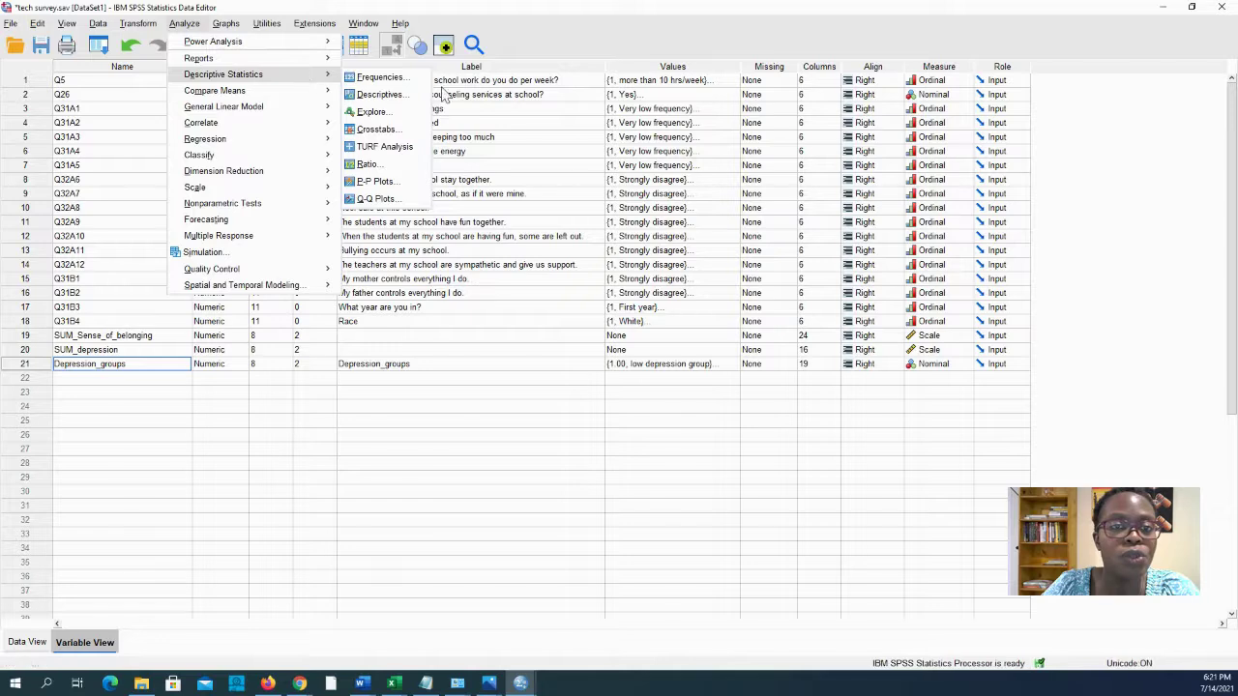
{"action": "left_click", "coordinate": [373, 113]}
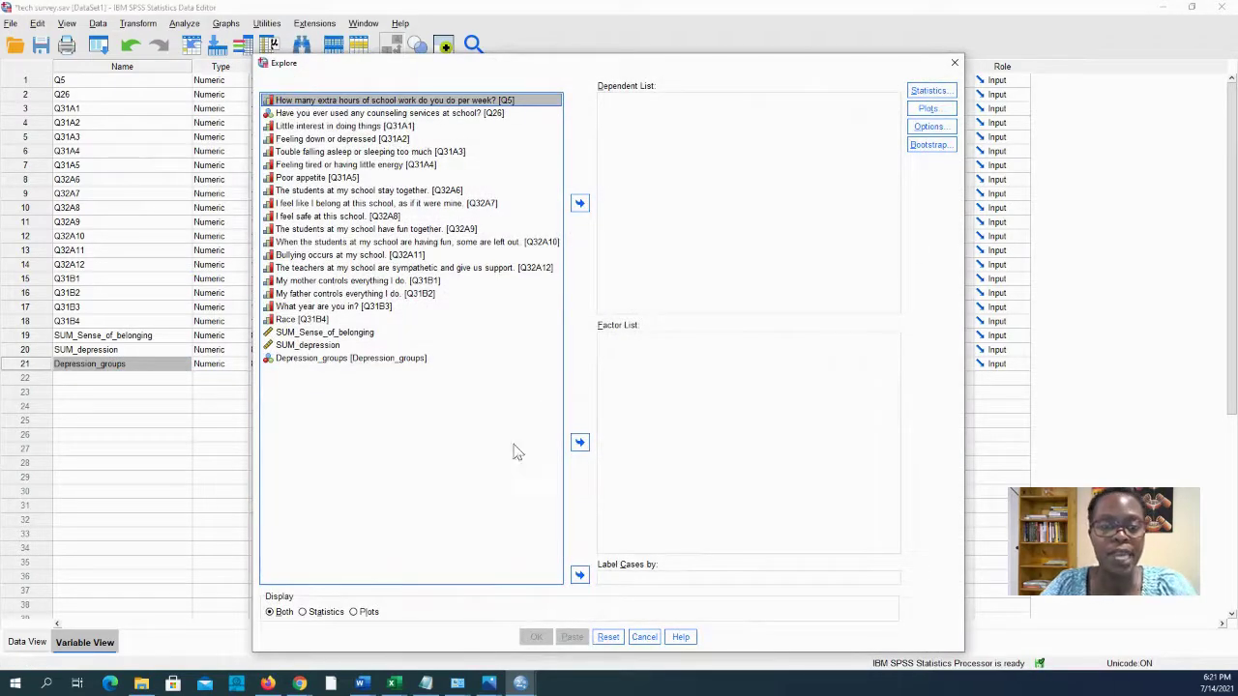
{"action": "left_click", "coordinate": [350, 361]}
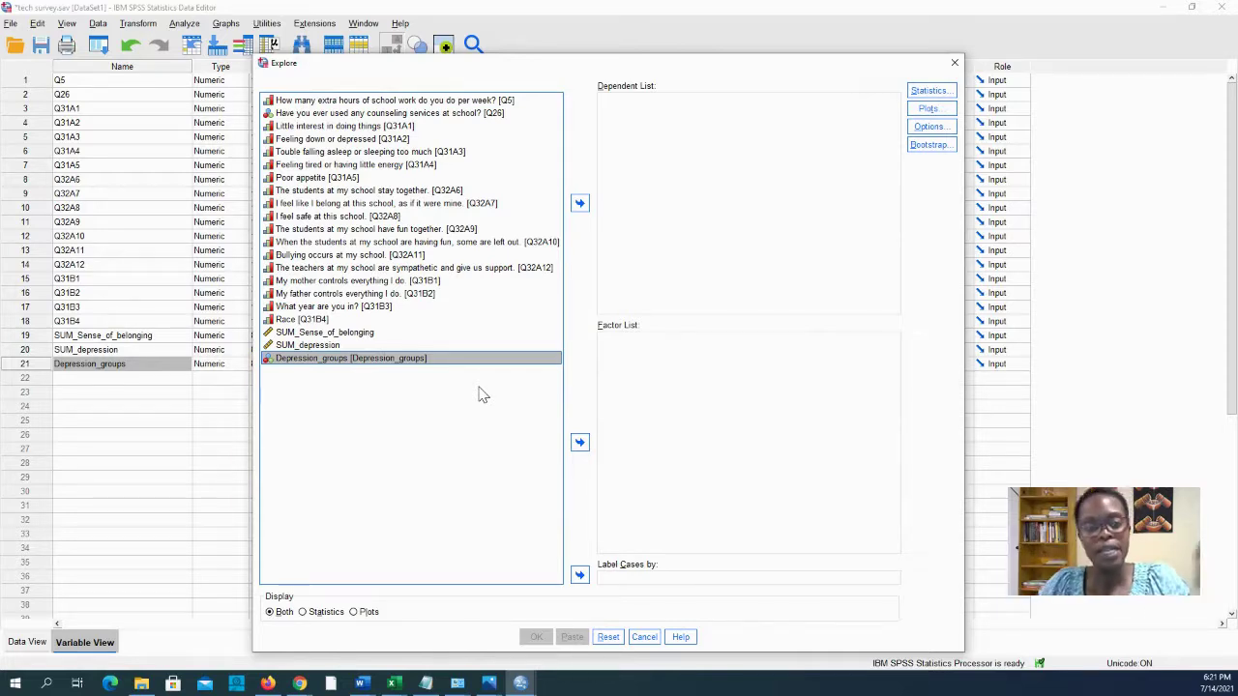
{"action": "left_click", "coordinate": [579, 442]}
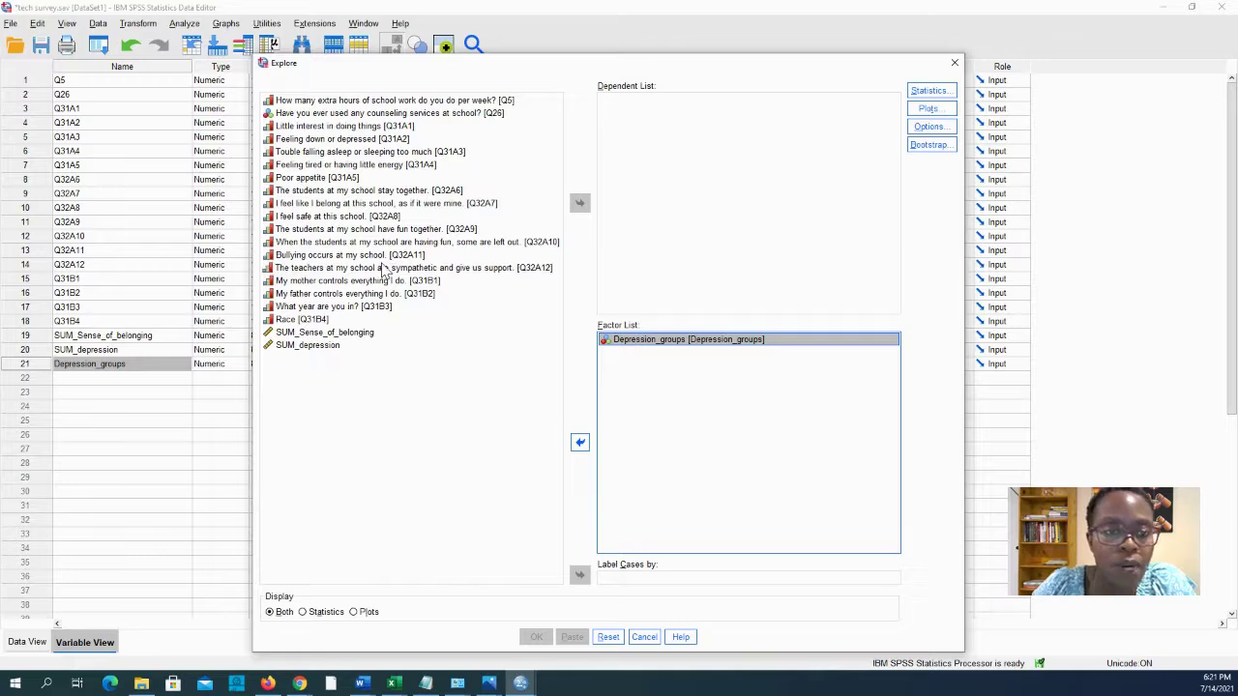
{"action": "left_click", "coordinate": [309, 335]}
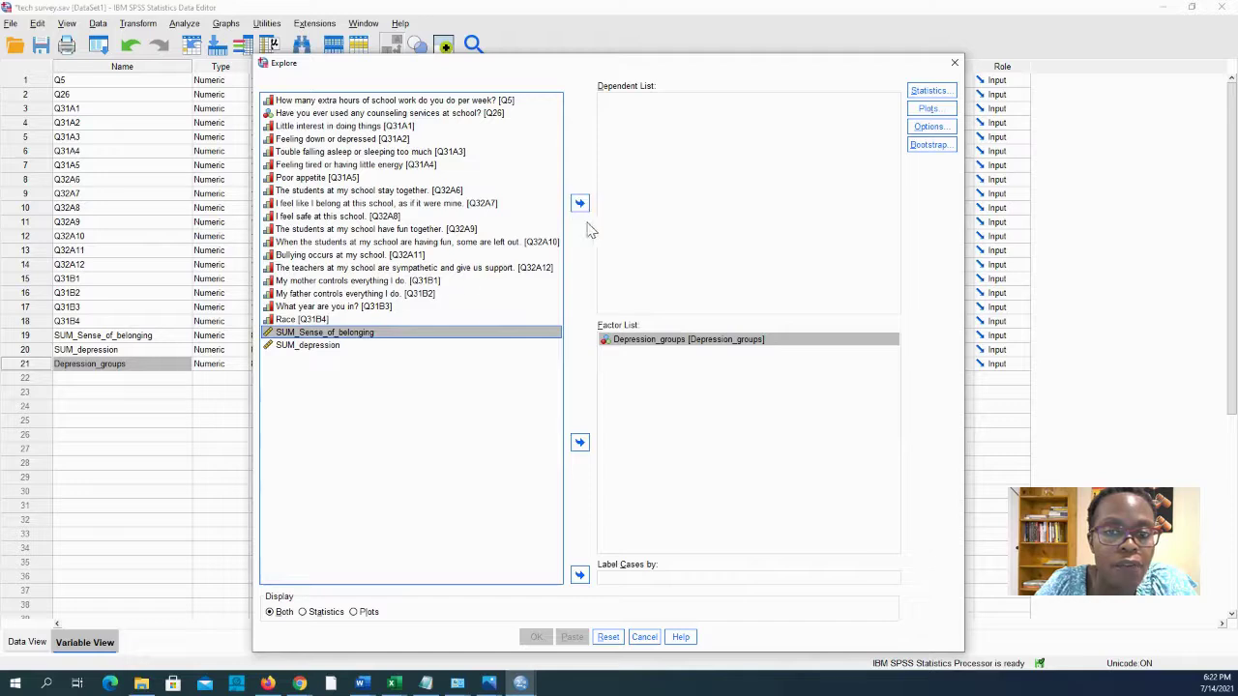
{"action": "left_click", "coordinate": [581, 206]}
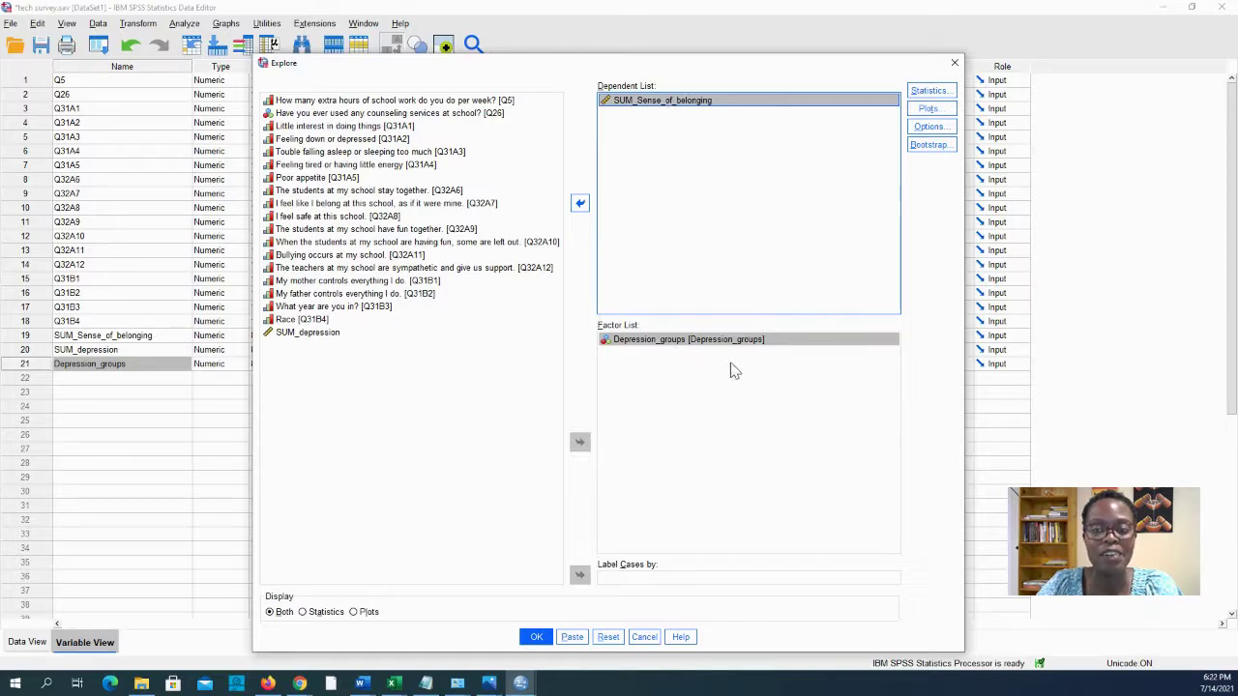
Request Explore descriptives and histograms instead of stem-and-leaf plots
{"action": "left_click", "coordinate": [937, 113]}
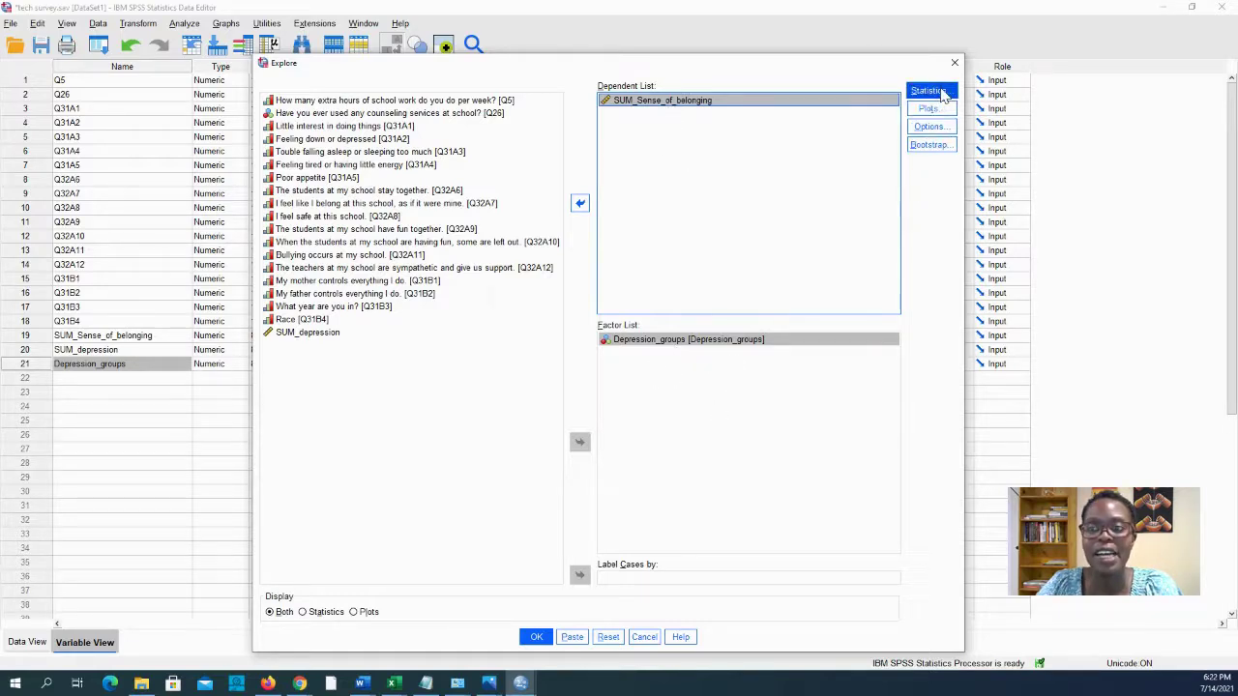
{"action": "left_click", "coordinate": [931, 90]}
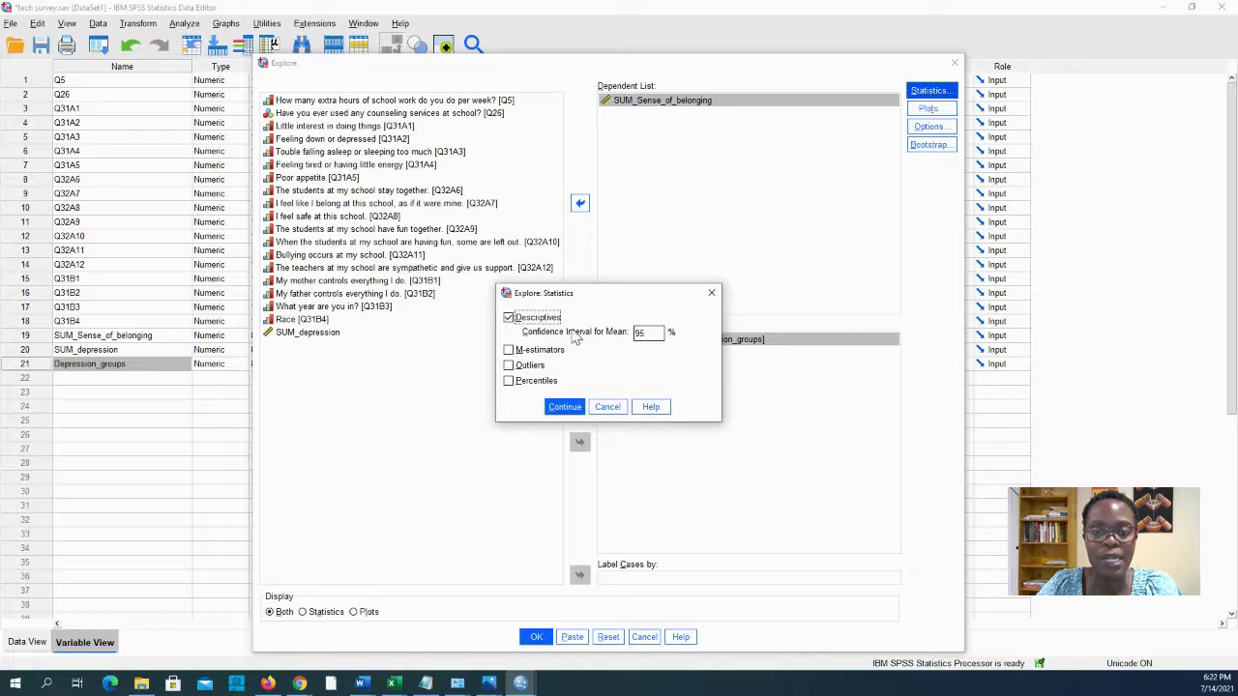
{"action": "left_click", "coordinate": [565, 406]}
{"action": "left_click", "coordinate": [929, 108]}
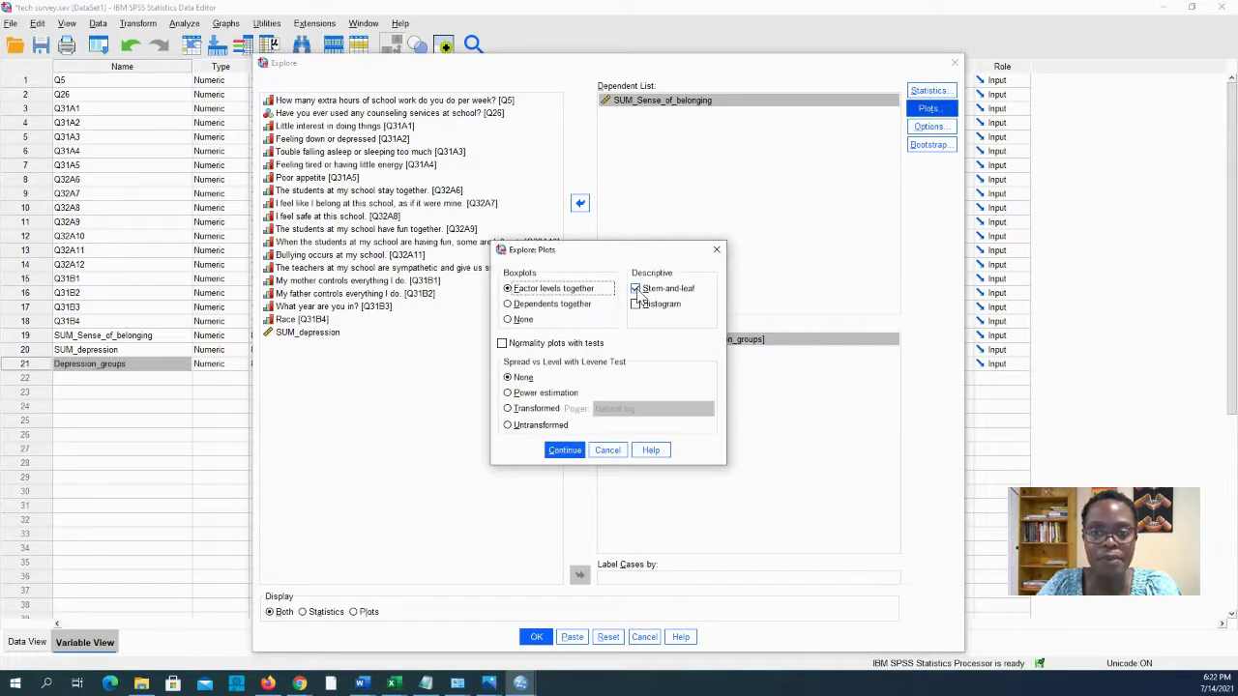
{"action": "left_click", "coordinate": [636, 290]}
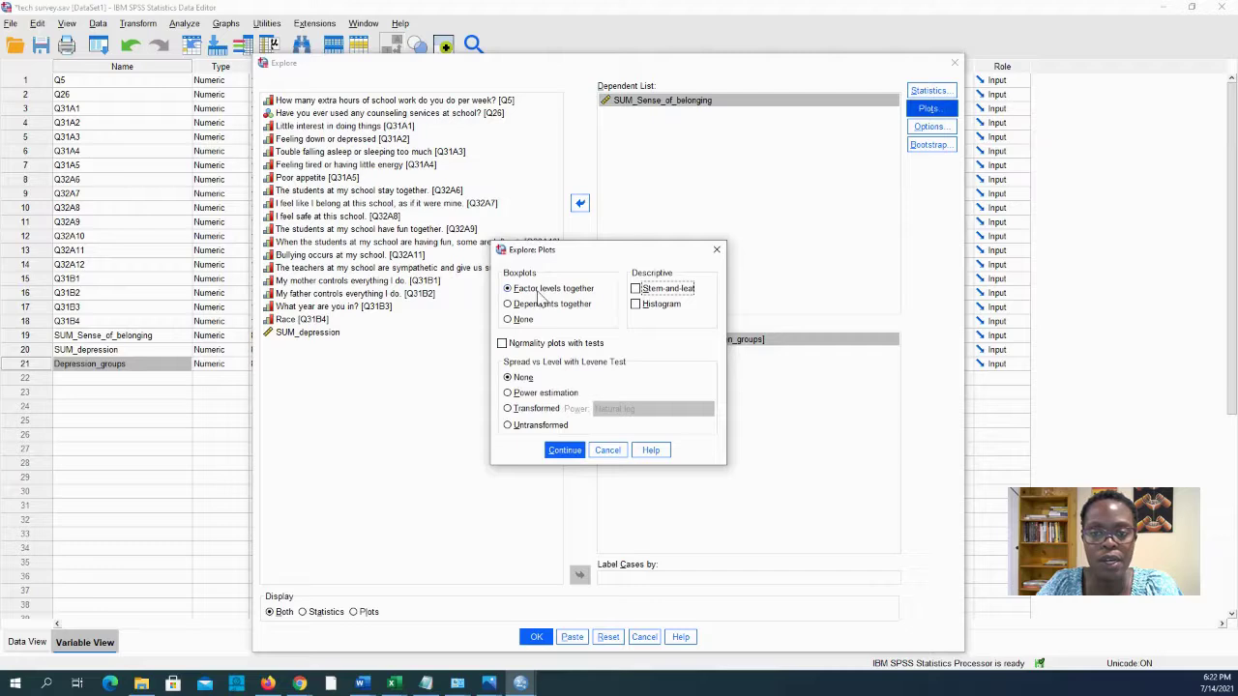
{"action": "left_click", "coordinate": [637, 306]}
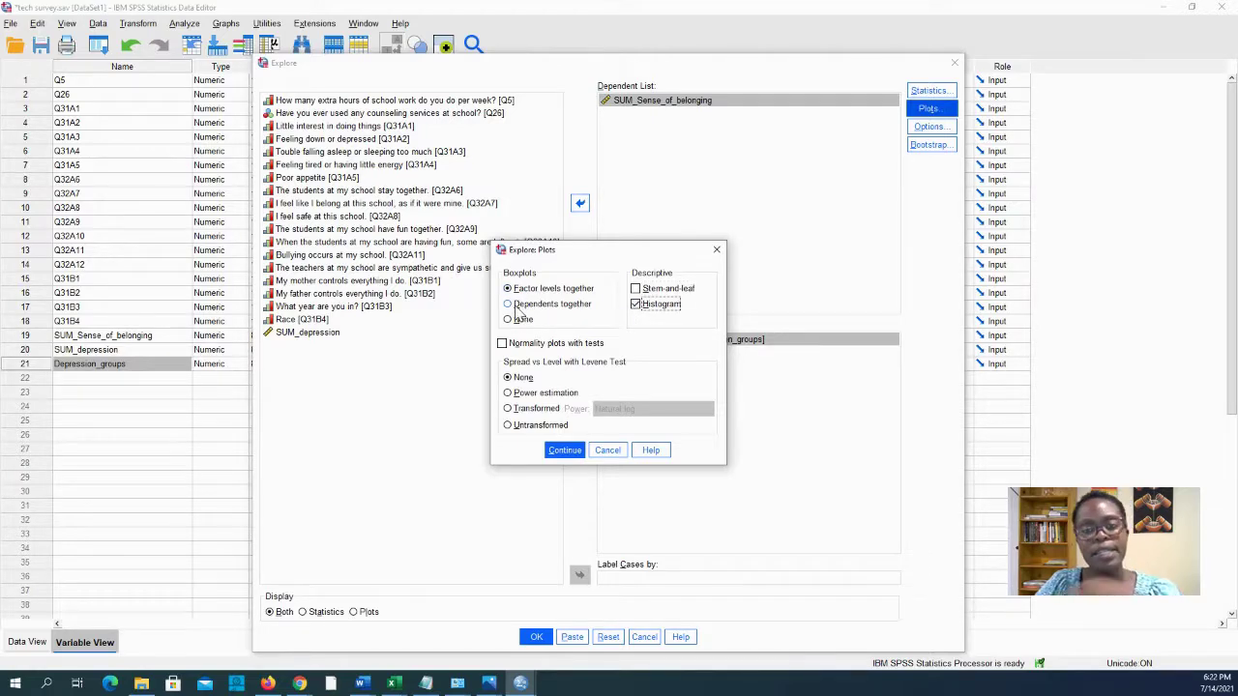
{"action": "left_click", "coordinate": [565, 449]}
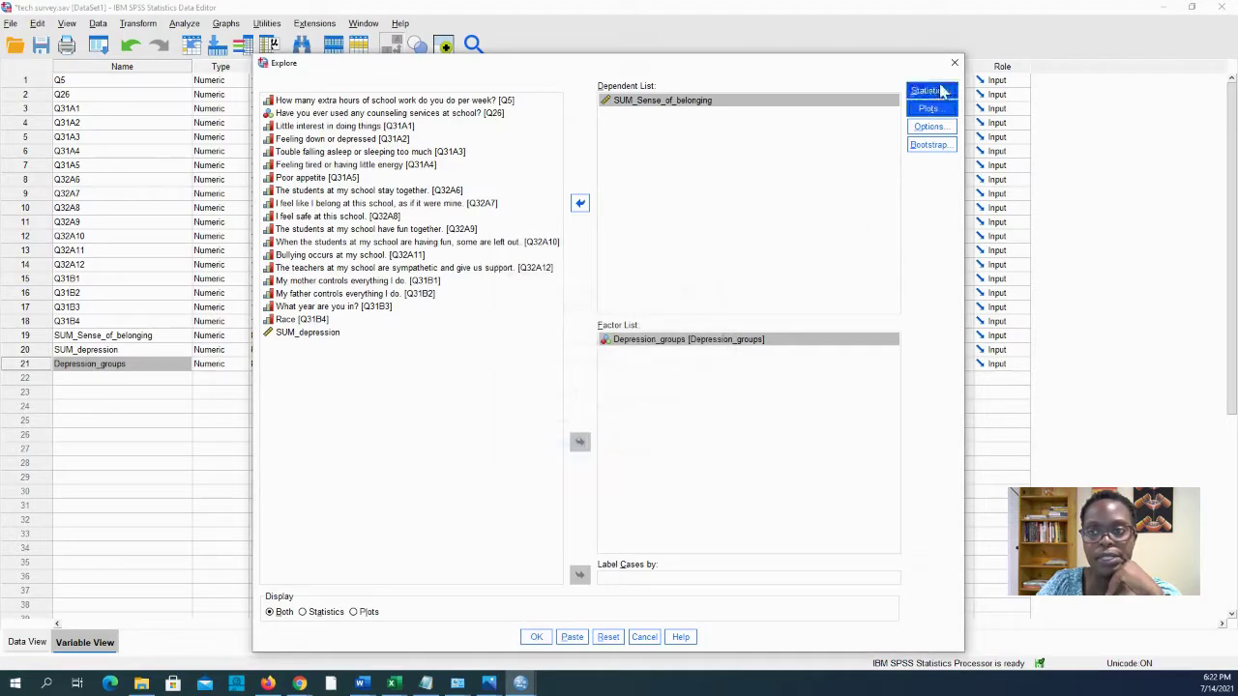
Keep listwise missing-value exclusion, set Display to Both, and paste the Explore command to syntax
{"action": "left_click", "coordinate": [928, 126]}
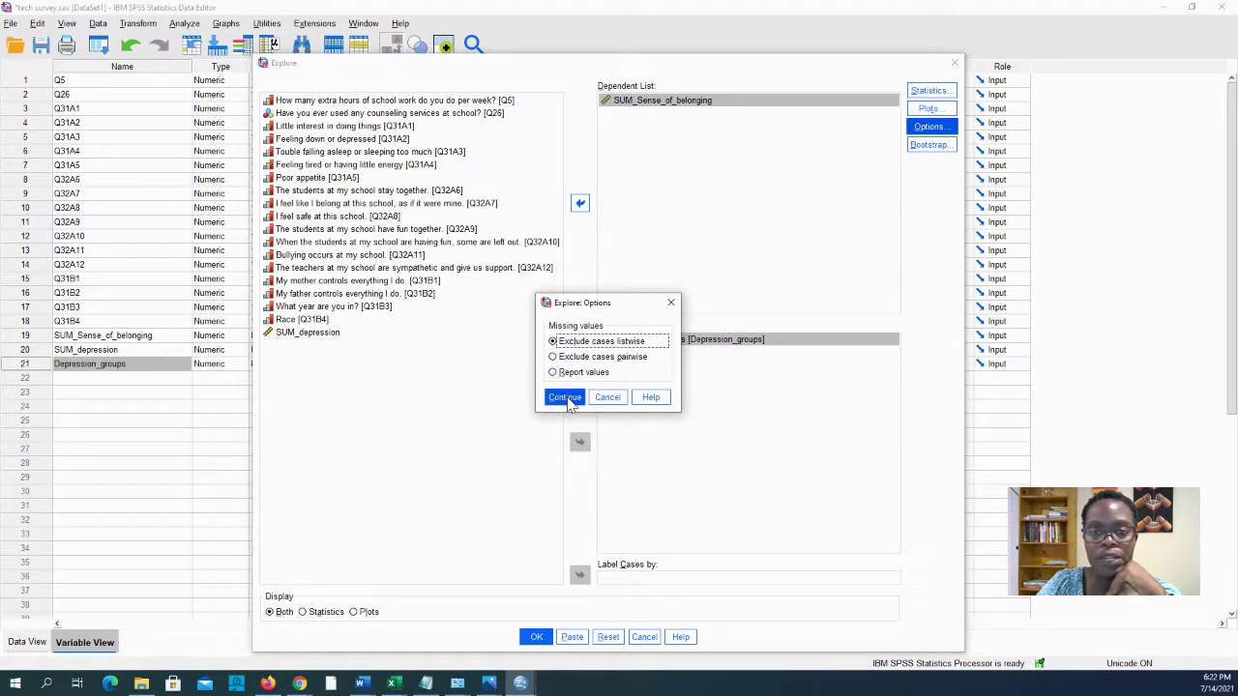
{"action": "left_click", "coordinate": [568, 400]}
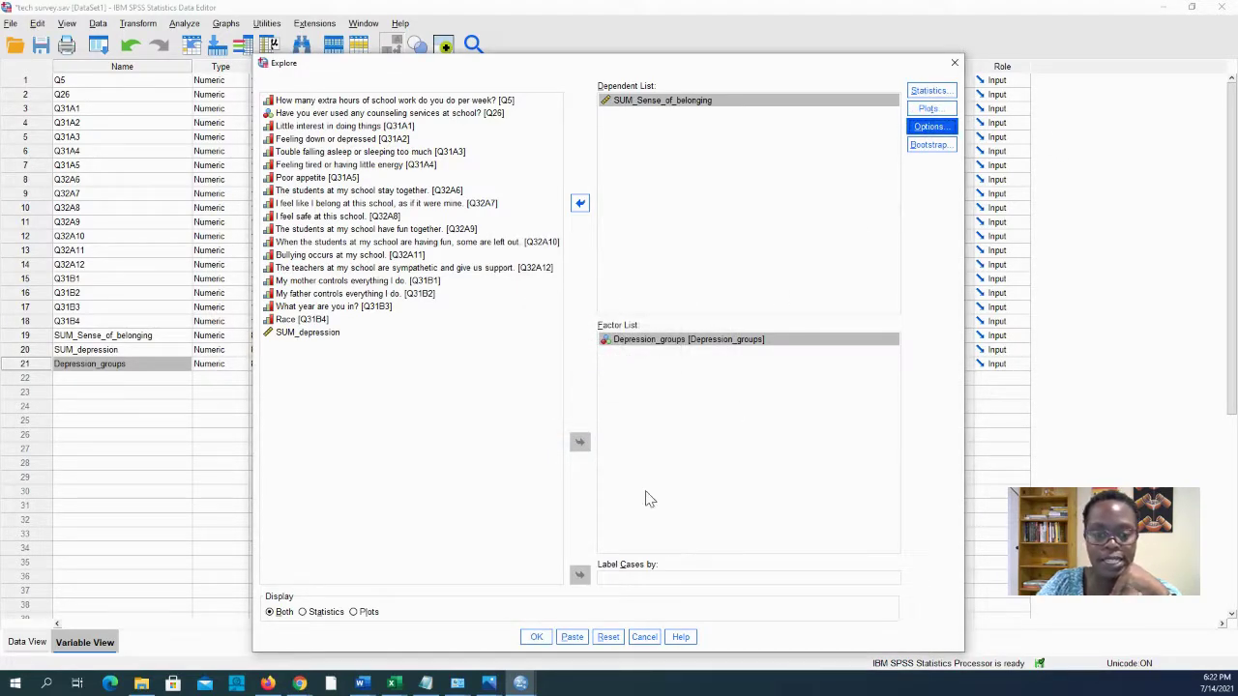
{"action": "left_click", "coordinate": [354, 612]}
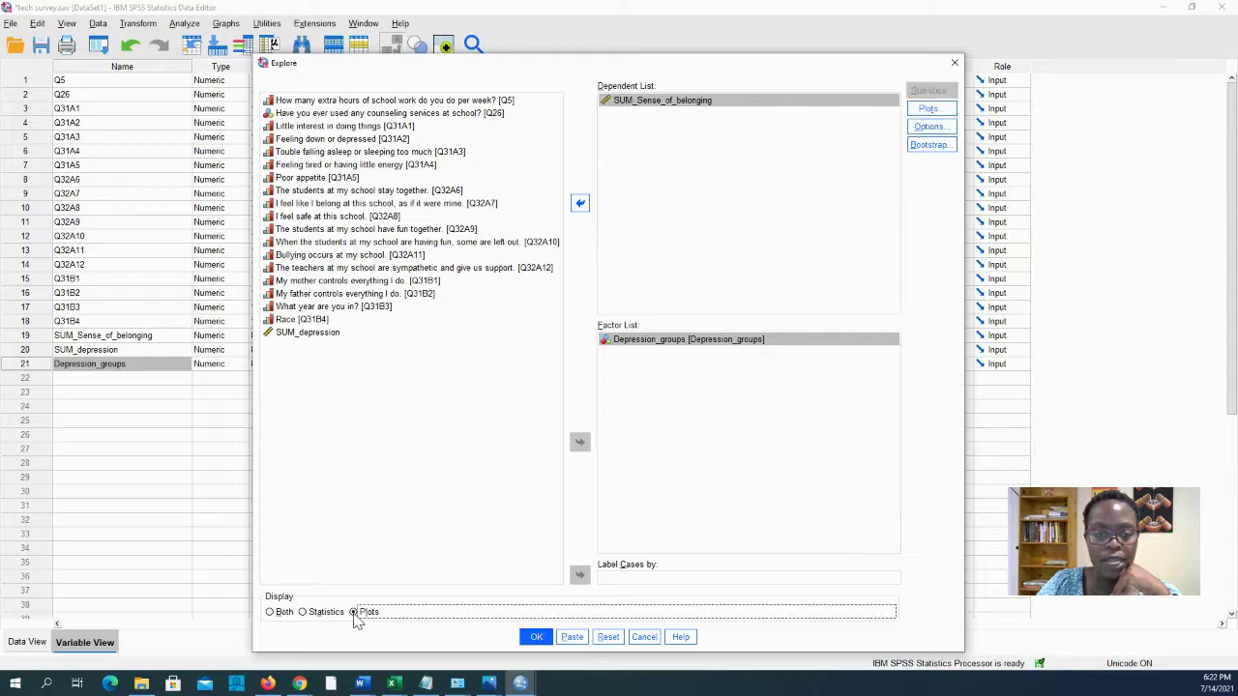
{"action": "left_click", "coordinate": [272, 614]}
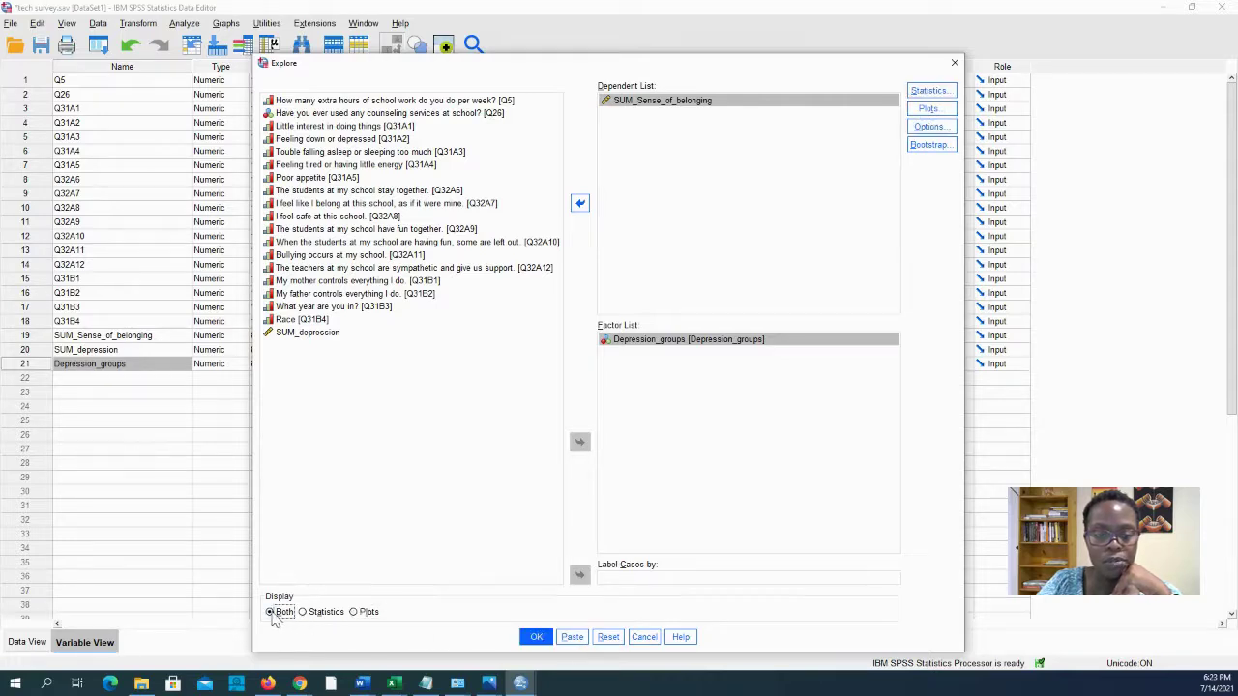
{"action": "left_click", "coordinate": [574, 637]}
Run the pasted EXAMINE command for SUM_Sense_of_belonging by Depression_groups in the syntax window
{"action": "left_click", "coordinate": [521, 683]}
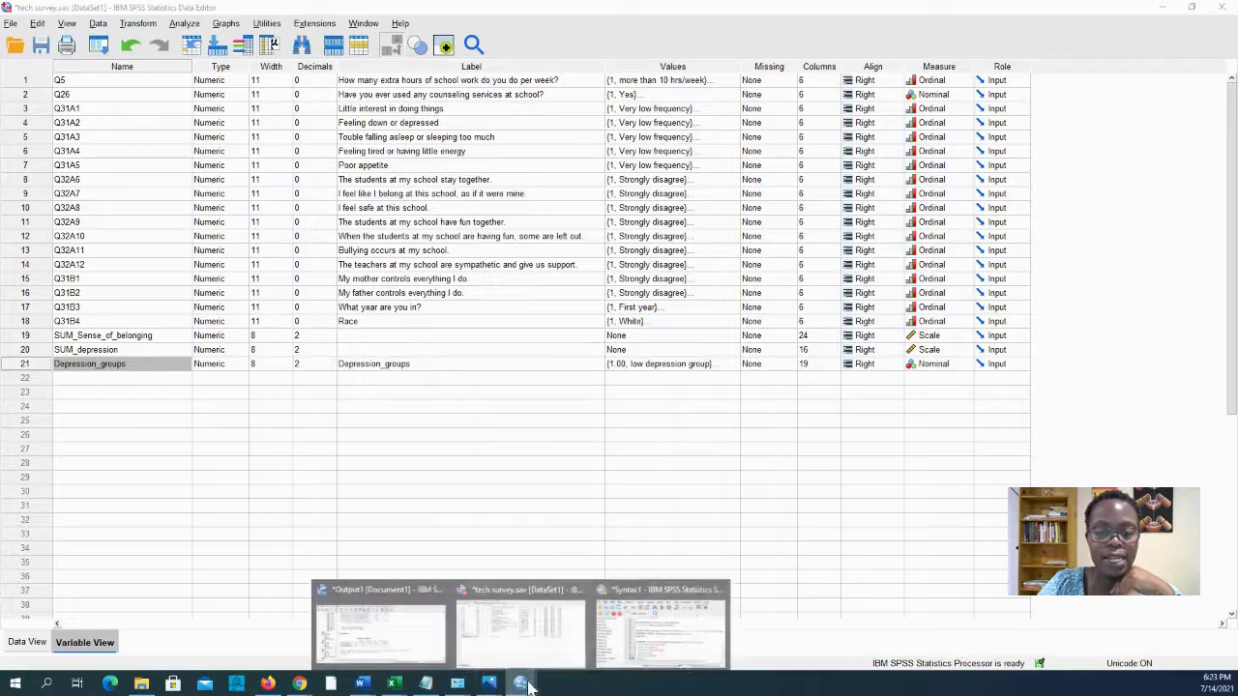
{"action": "left_click", "coordinate": [660, 629]}
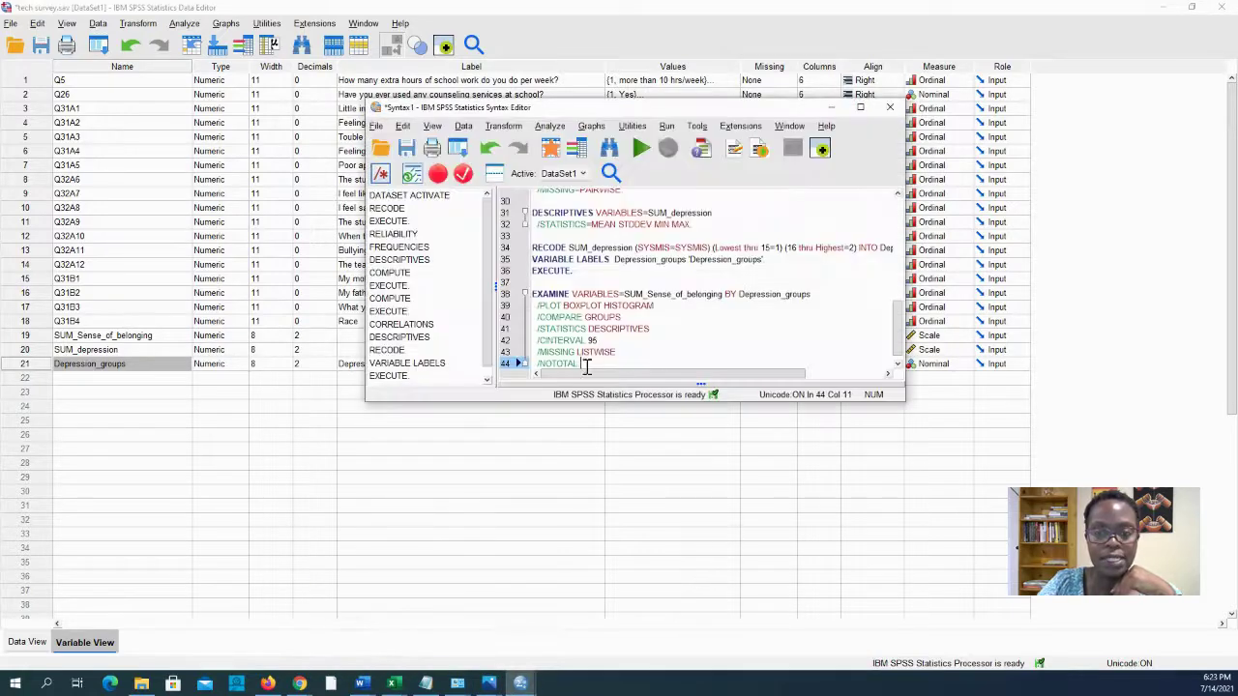
{"action": "left_click_drag", "start_coordinate": [587, 368], "coordinate": [531, 294]}
{"action": "left_click", "coordinate": [642, 148]}
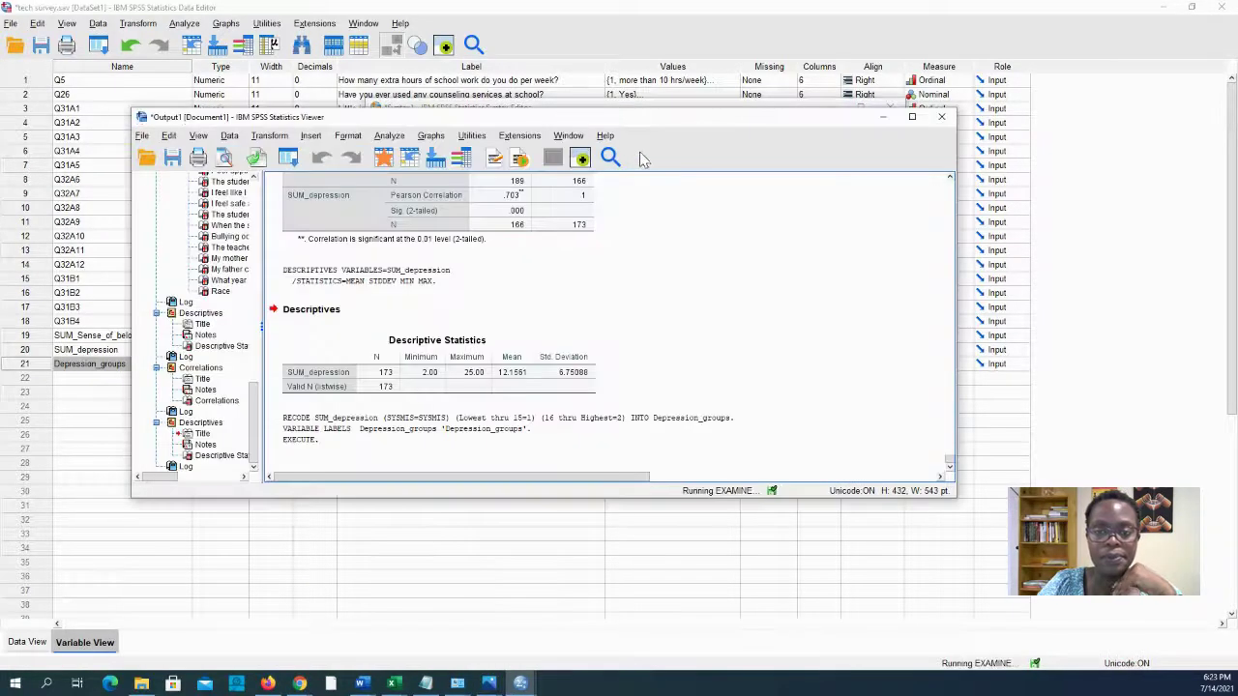
Scroll the output to inspect belonging means (14.8824 low vs 23.0426 high), histograms and boxplots
{"action": "scroll", "coordinate": [646, 378], "scroll_direction": "down", "scroll_amount": 3}
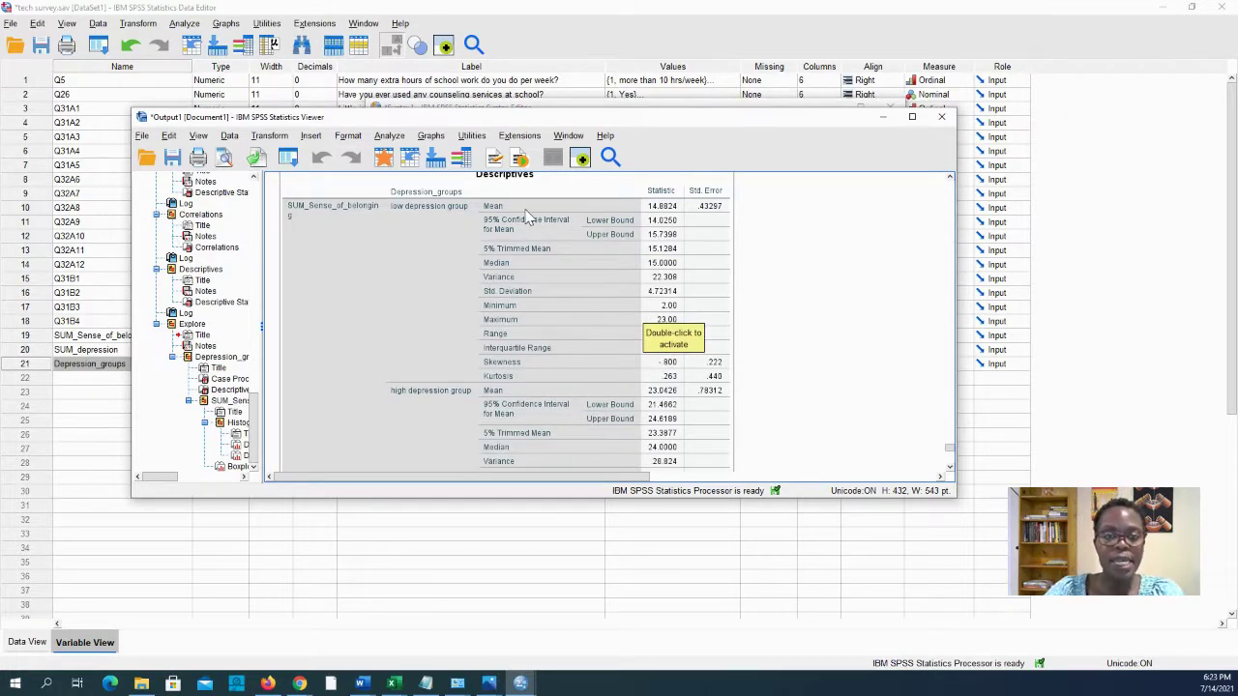
{"action": "scroll", "coordinate": [527, 218], "scroll_direction": "up", "scroll_amount": 1}
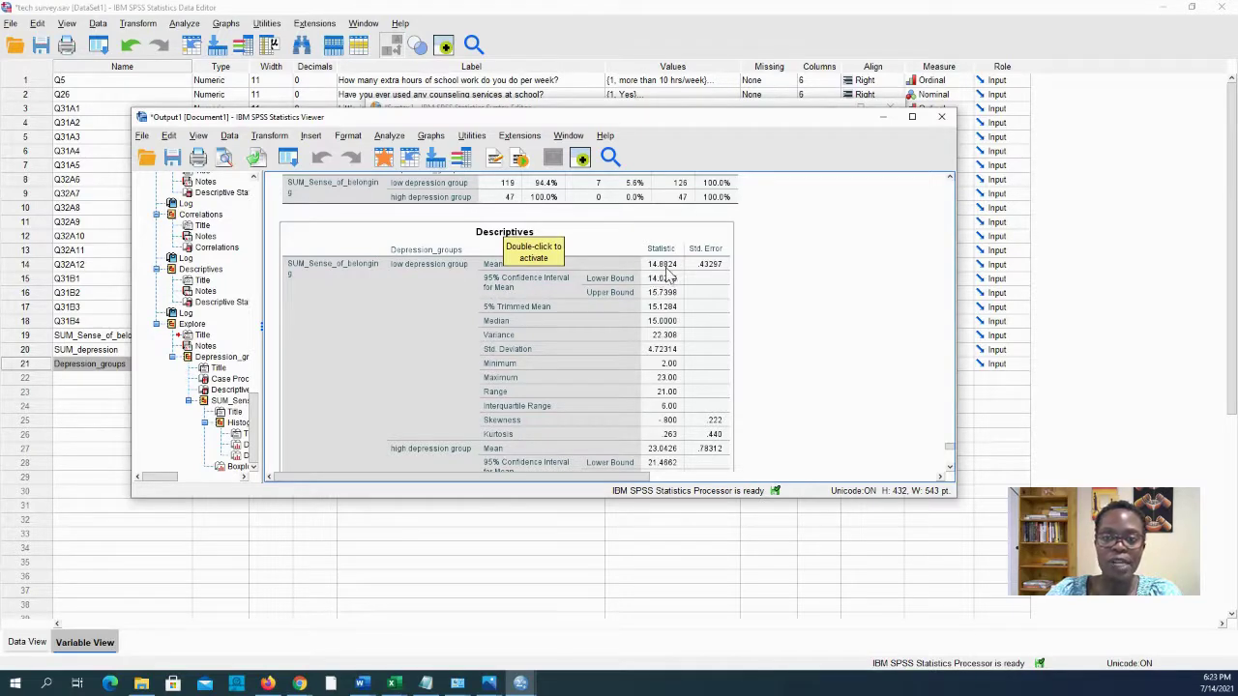
{"action": "scroll", "coordinate": [667, 277], "scroll_direction": "down", "scroll_amount": 2}
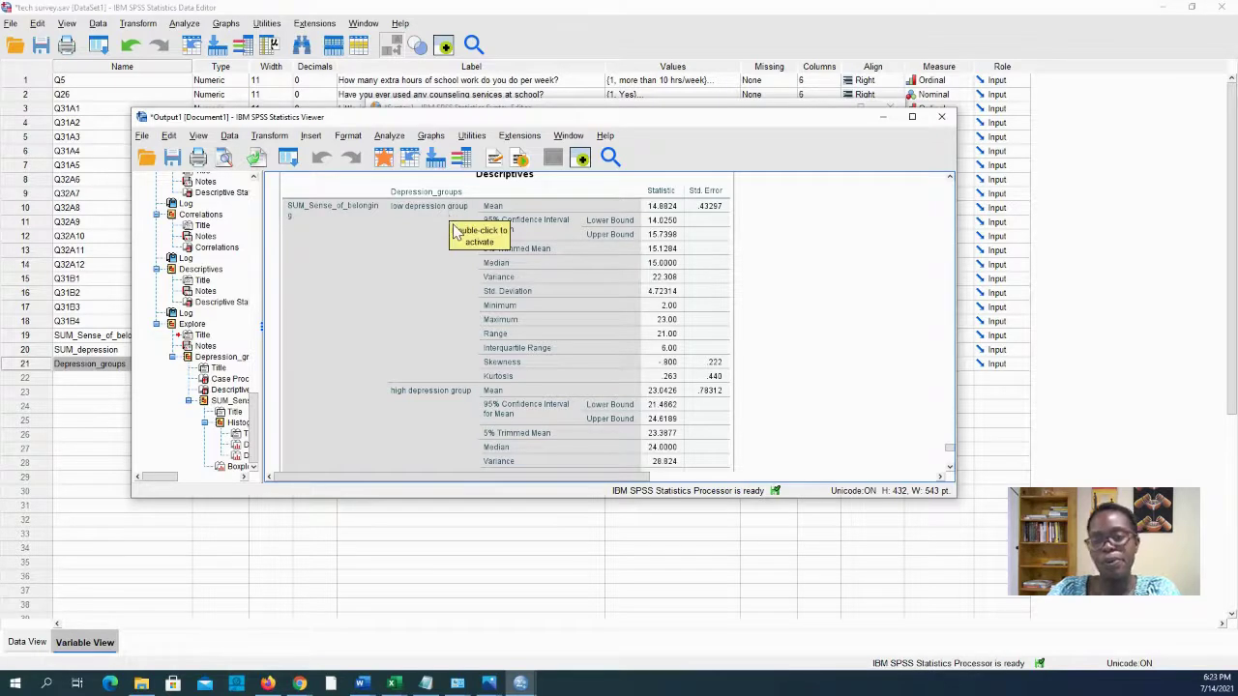
{"action": "scroll", "coordinate": [453, 230], "scroll_direction": "down", "scroll_amount": 10}
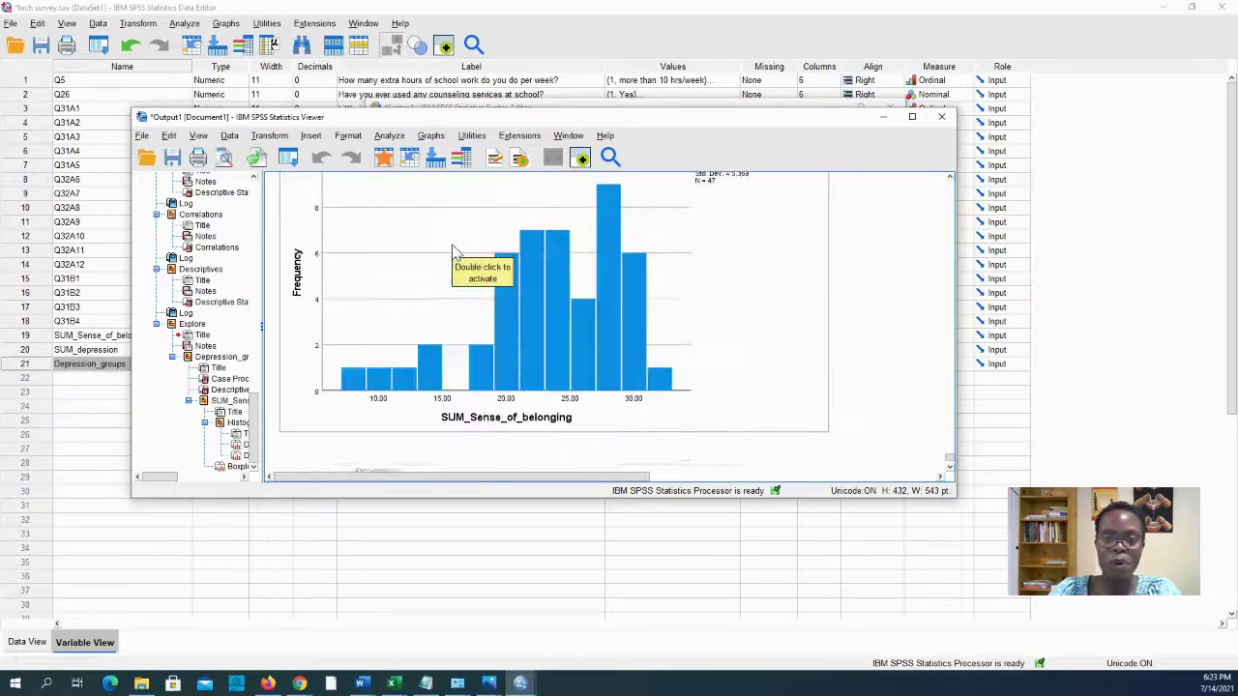
{"action": "scroll", "coordinate": [455, 250], "scroll_direction": "down", "scroll_amount": 5}
{"action": "scroll", "coordinate": [457, 254], "scroll_direction": "up", "scroll_amount": 1}
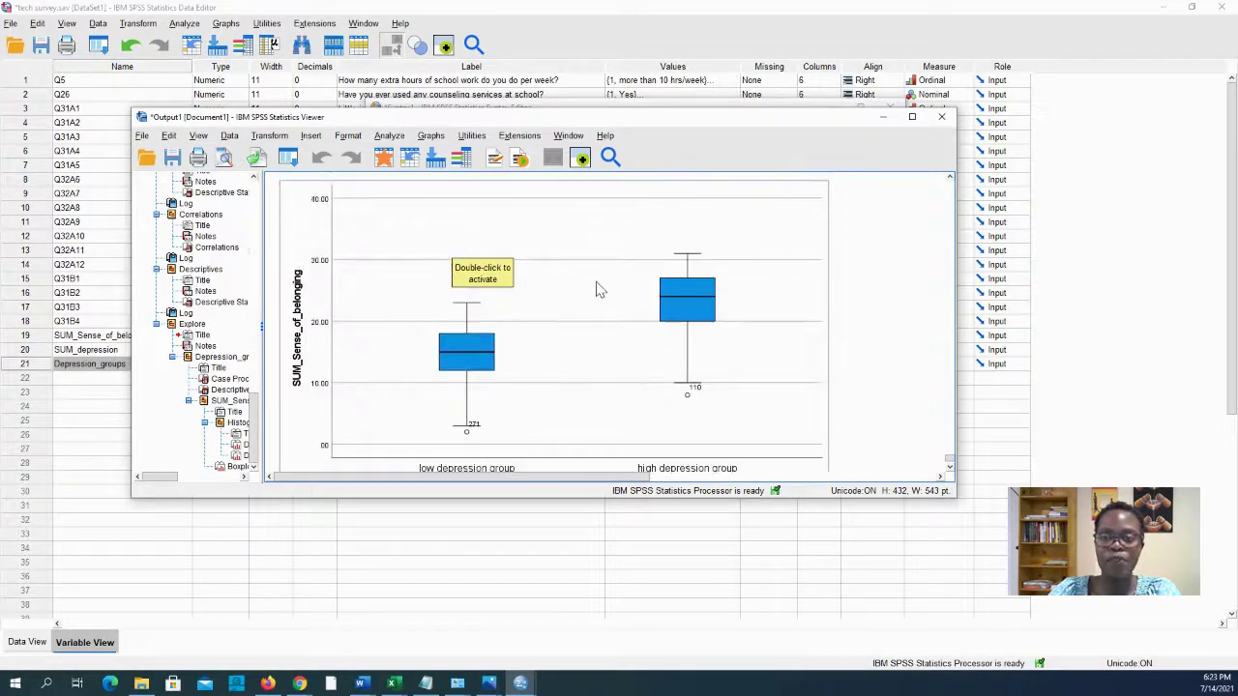
{"action": "scroll", "coordinate": [596, 284], "scroll_direction": "up", "scroll_amount": 1}
{"action": "scroll", "coordinate": [576, 389], "scroll_direction": "down", "scroll_amount": 1}
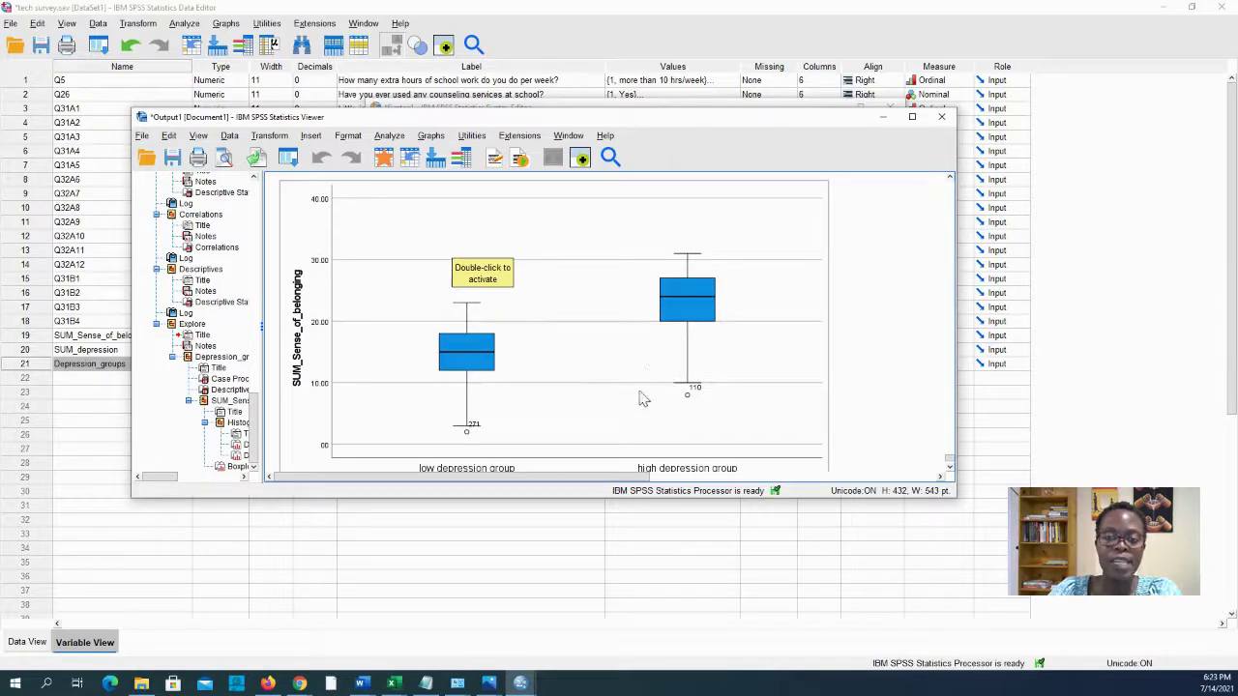